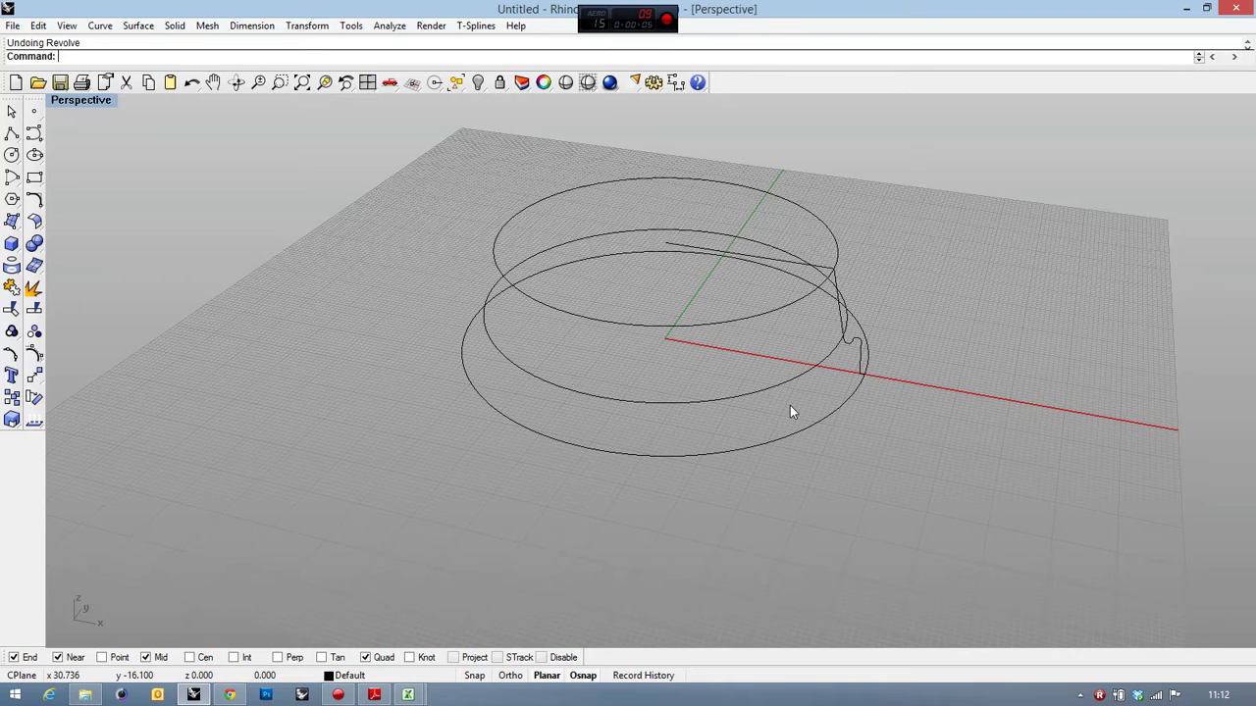
Step: Examine the three circles from several angles and select the side profile curve
right_click_drag(897, 219, 814, 266)
left_click(837, 403)
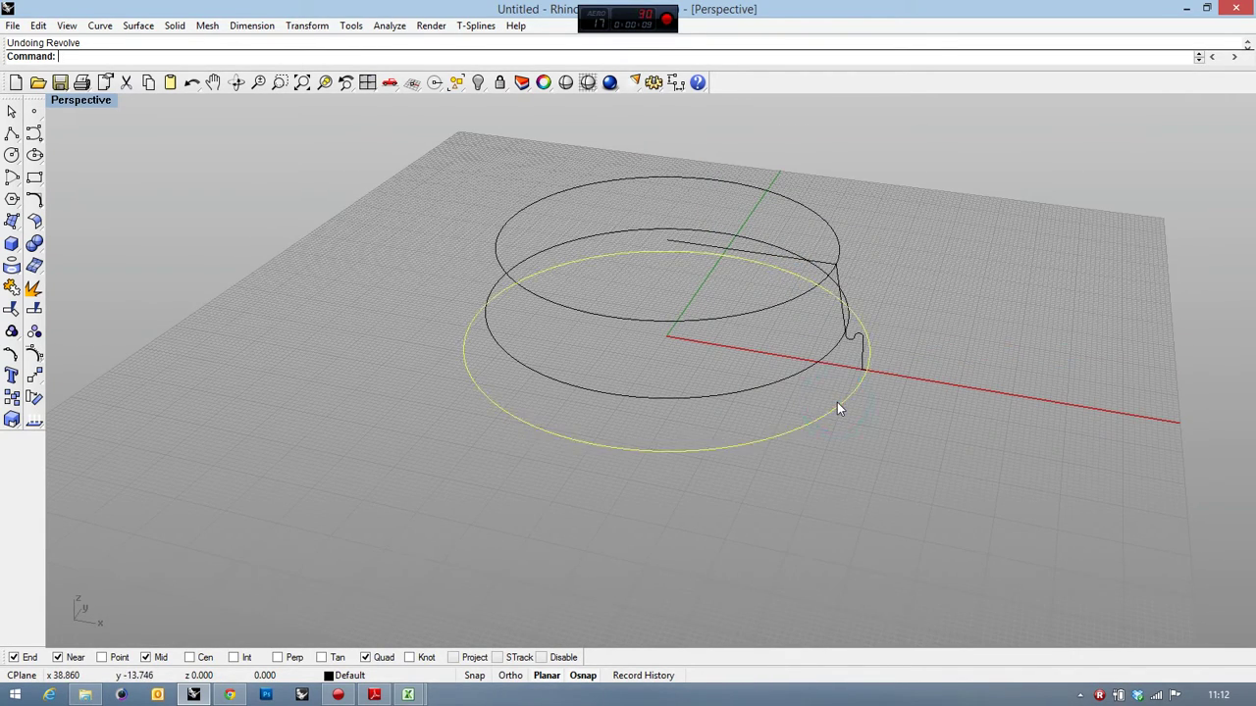
left_click(790, 378)
right_click_drag(789, 378, 686, 337)
left_click(631, 382)
right_click_drag(645, 405, 631, 359)
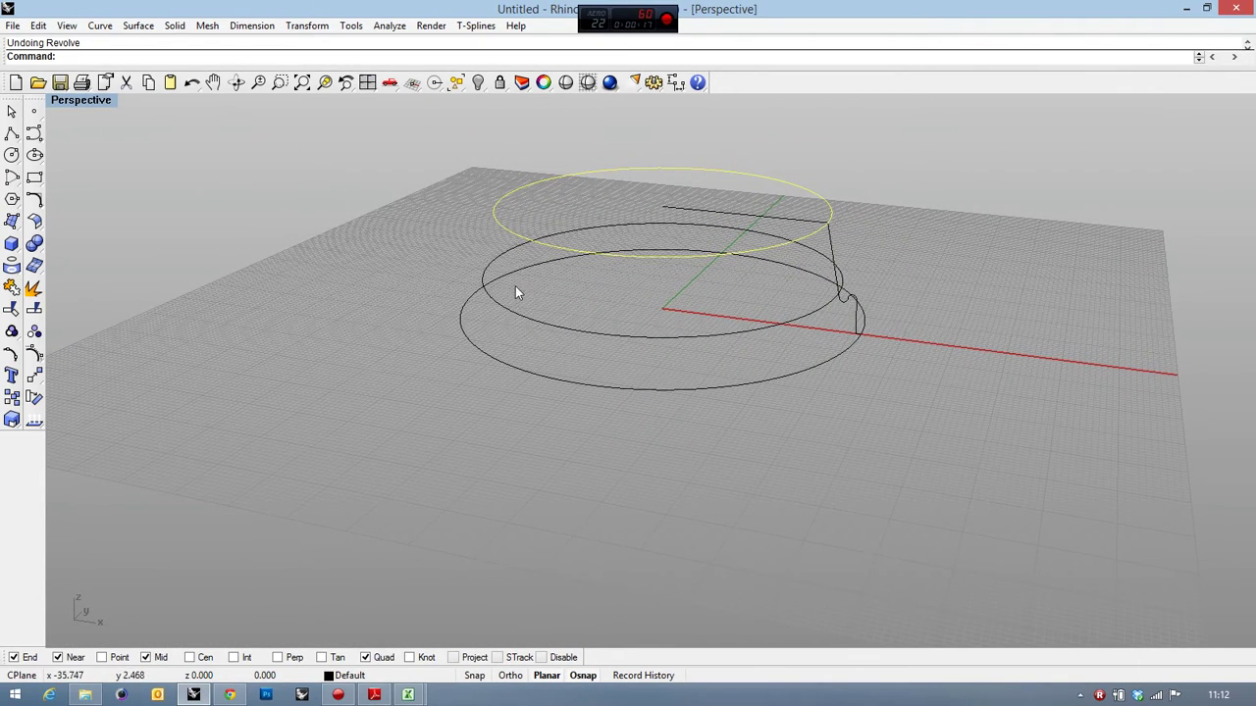
right_click_drag(859, 513, 803, 506)
right_click_drag(779, 229, 774, 258)
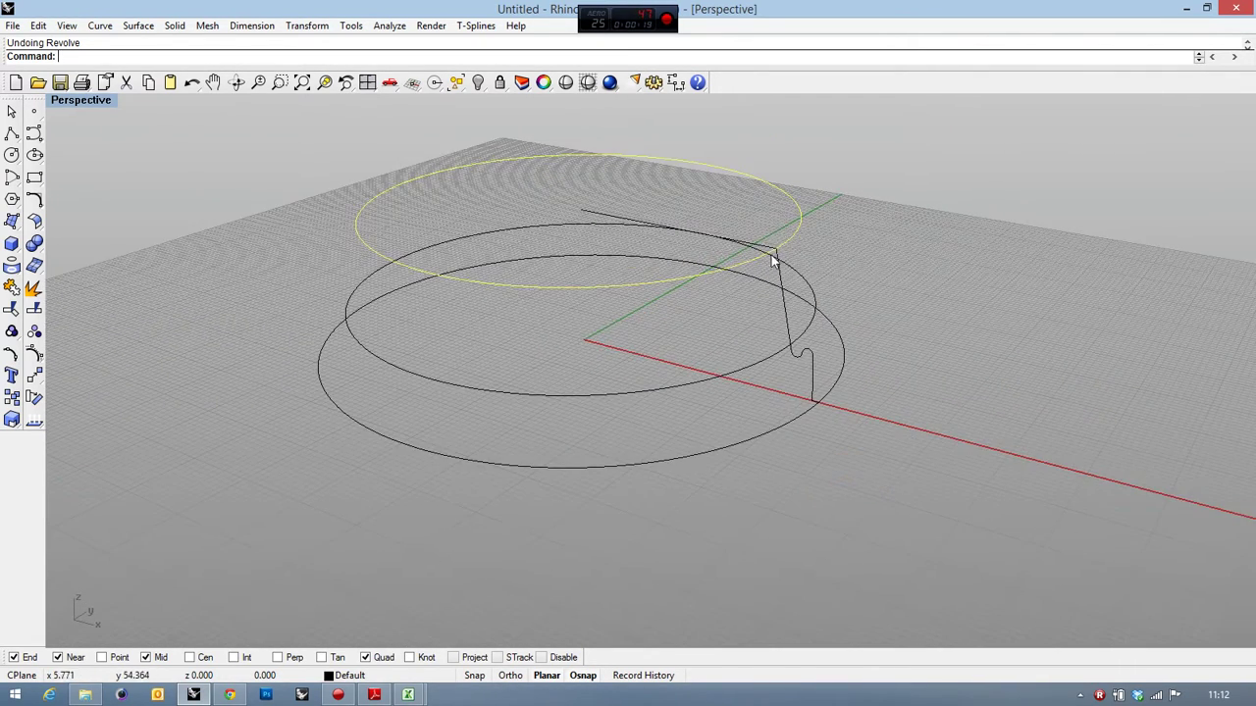
left_click(790, 323)
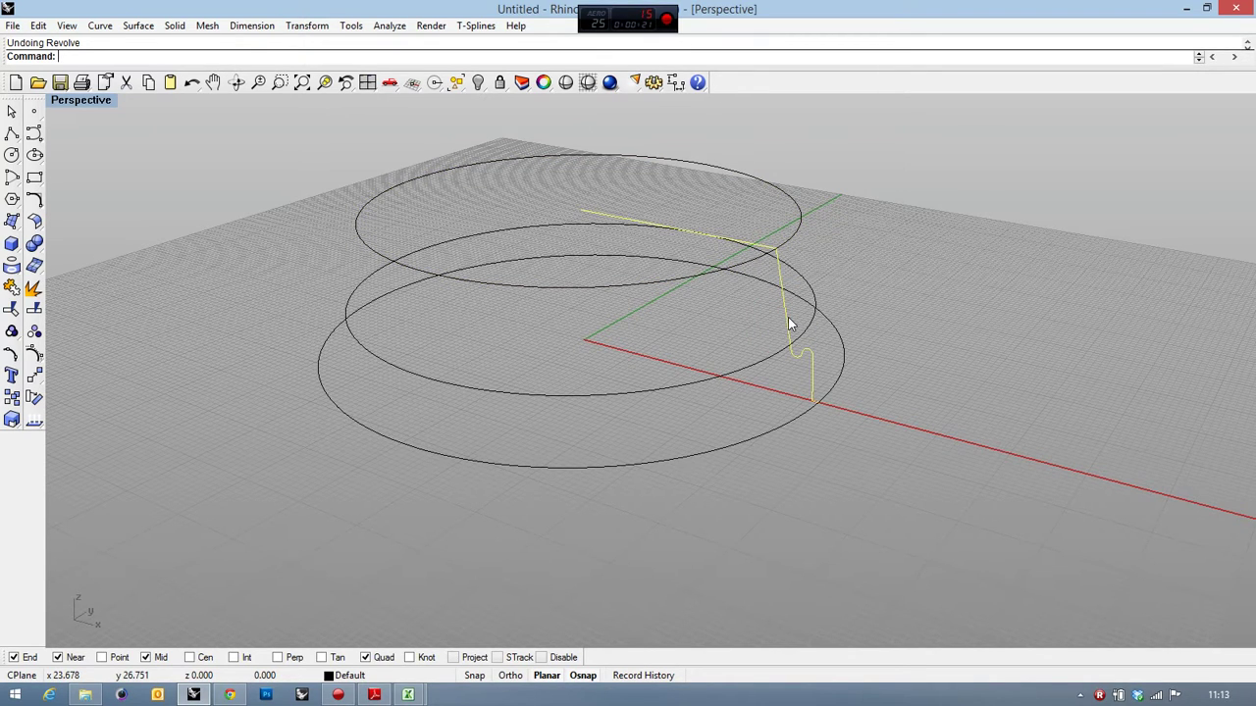
right_click_drag(790, 324, 731, 309)
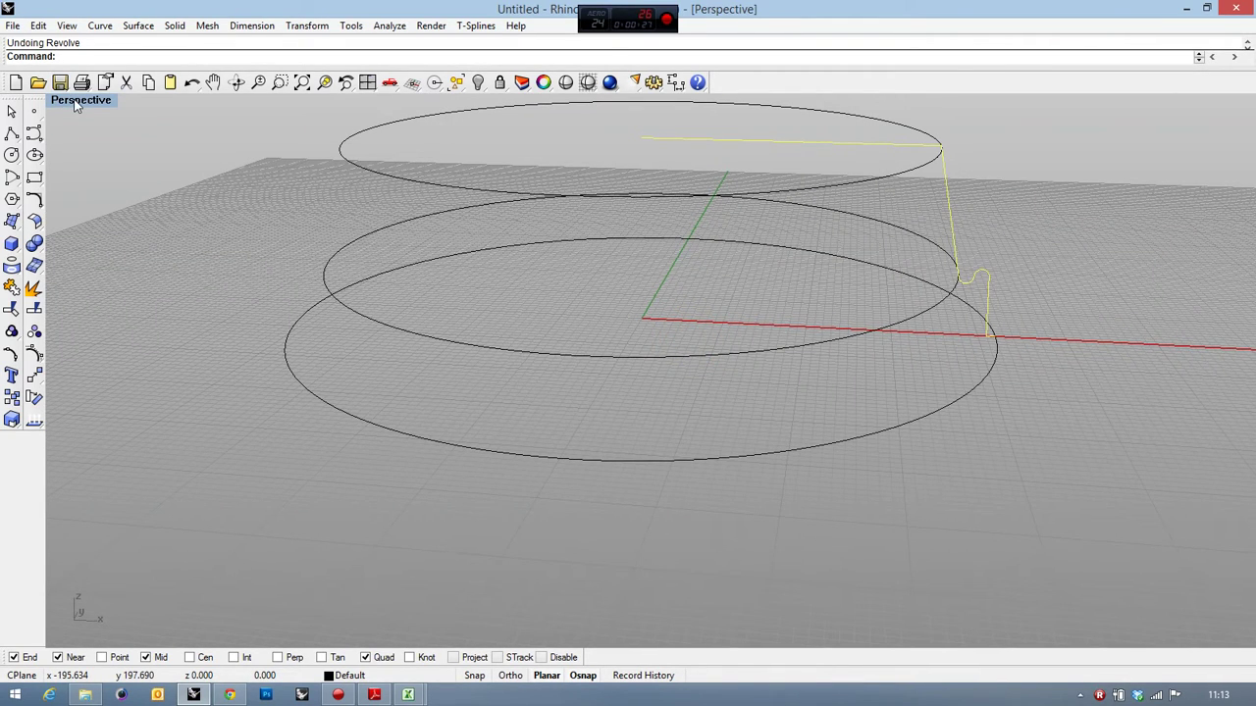
Step: Try to revolve the profile curve a full circle in the maximized Front view, around a vertical axis starting at its top inner end
double_click(75, 102)
left_click(68, 383)
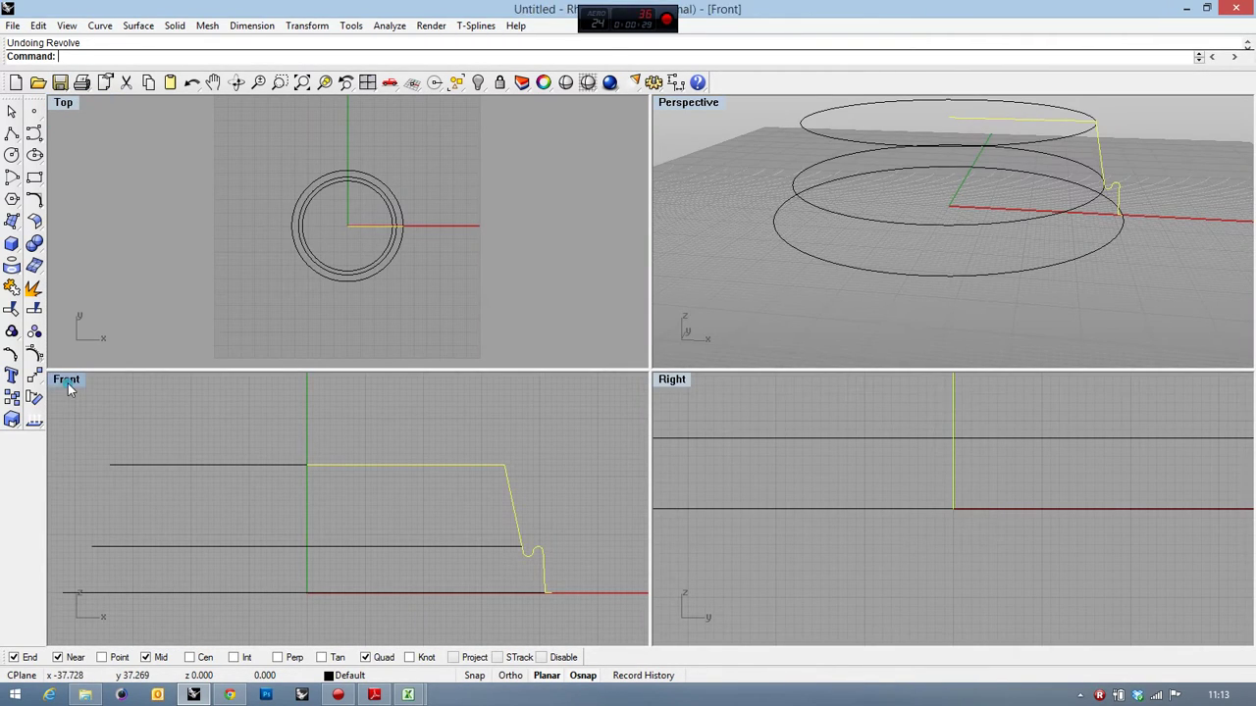
double_click(68, 389)
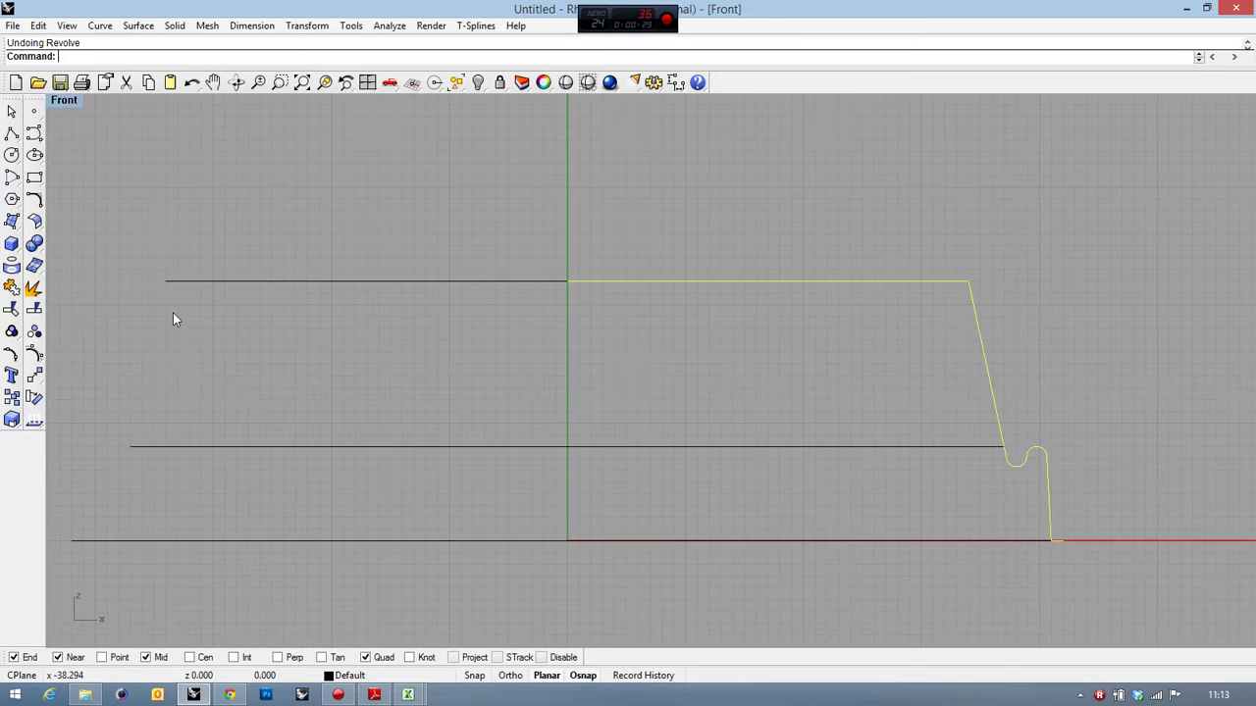
left_click(12, 221)
left_click(36, 294)
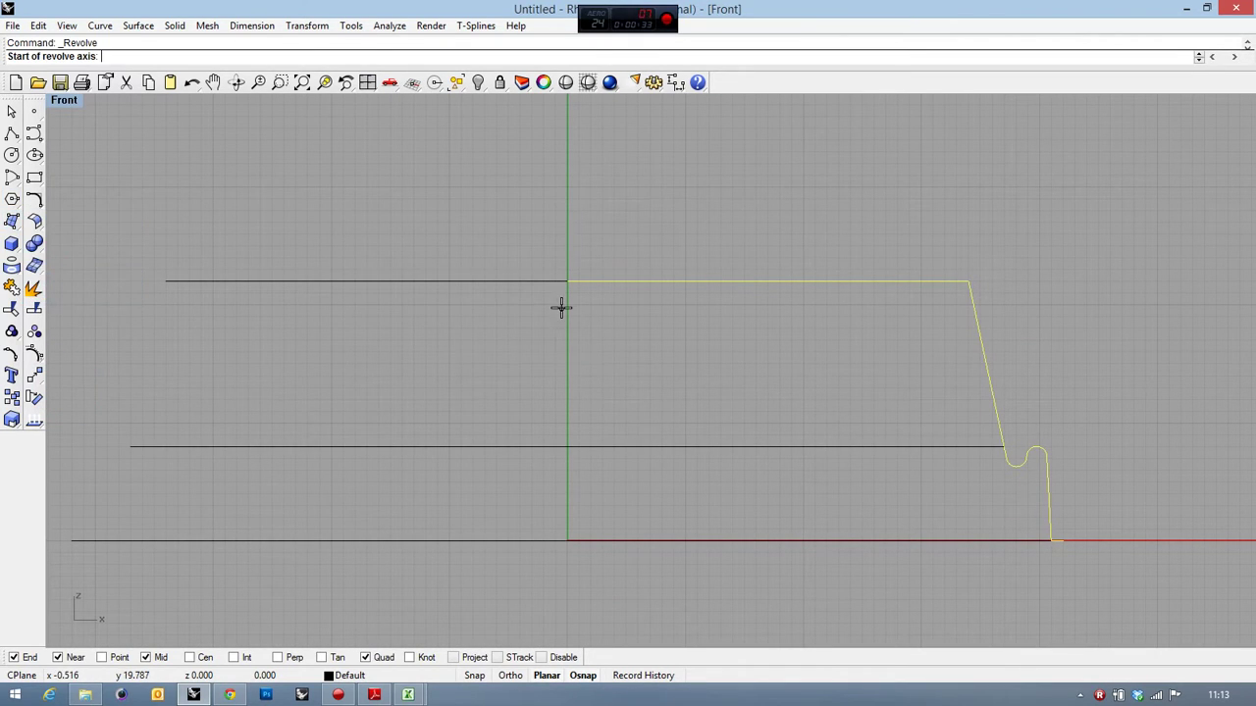
left_click(566, 282)
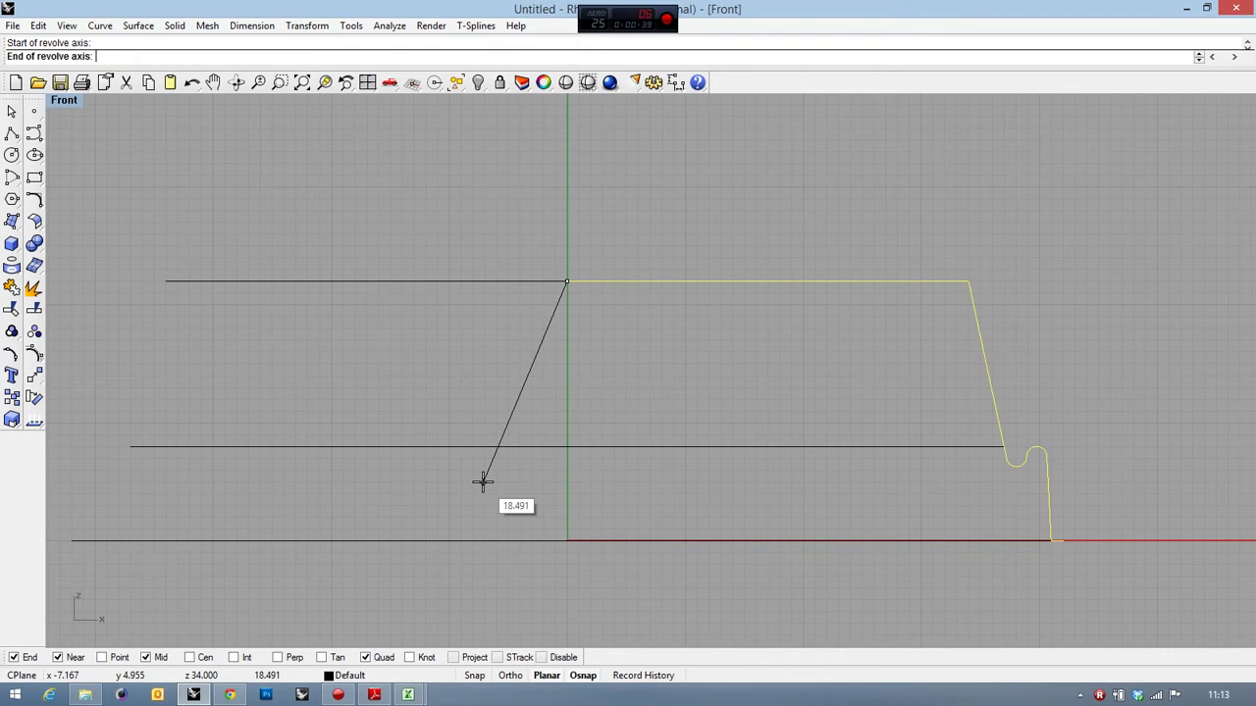
left_click(521, 559, "shift")
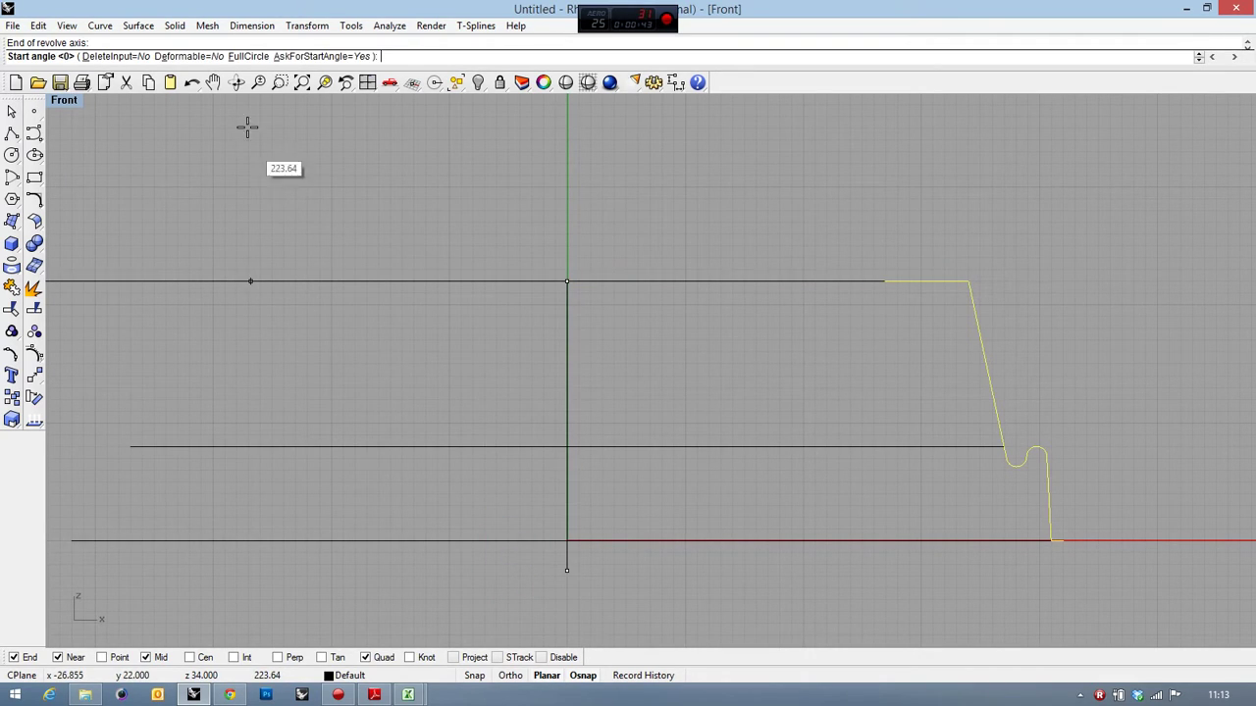
left_click(248, 61)
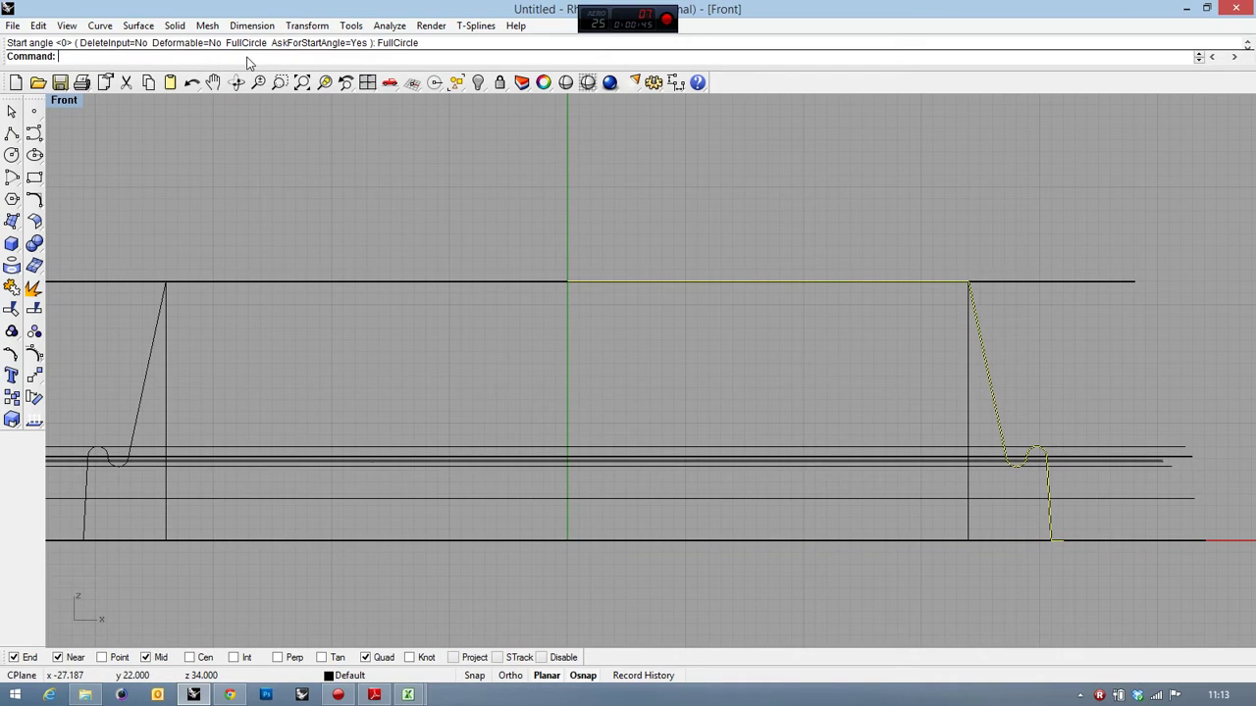
Step: Return to the four-view layout and undo the revolve
double_click(69, 100)
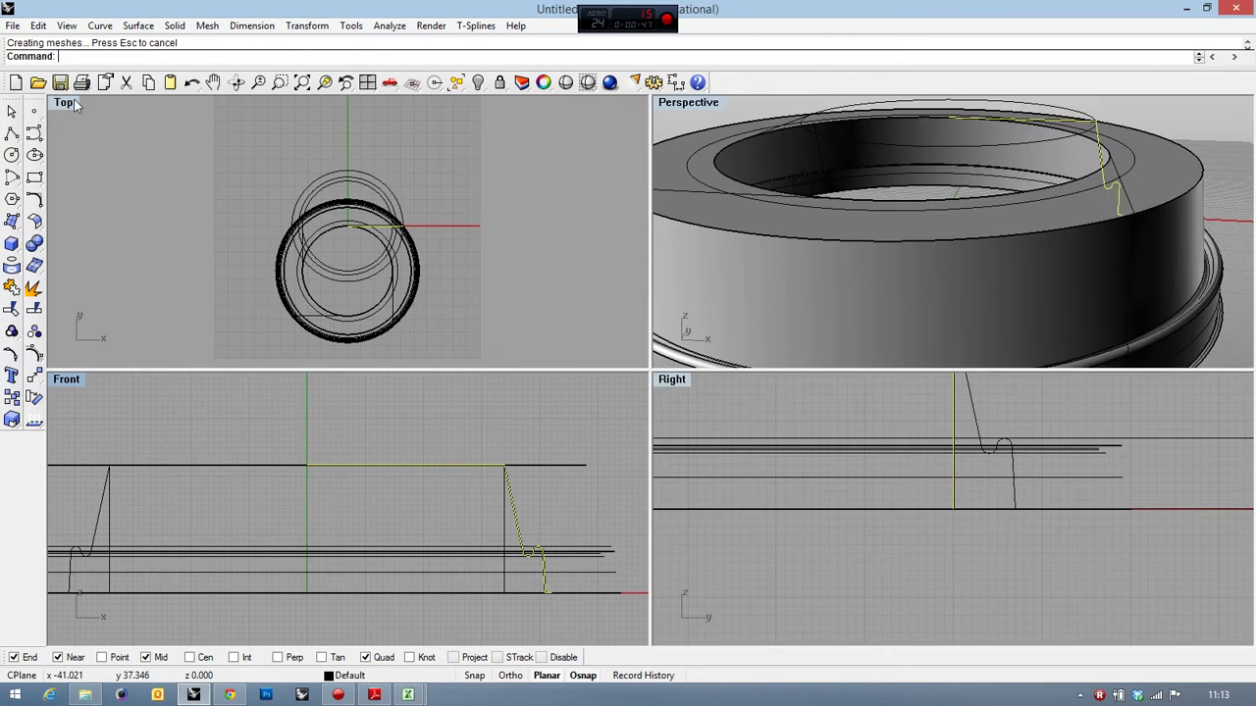
key("ctrl+z")
right_click_drag(932, 137, 874, 162)
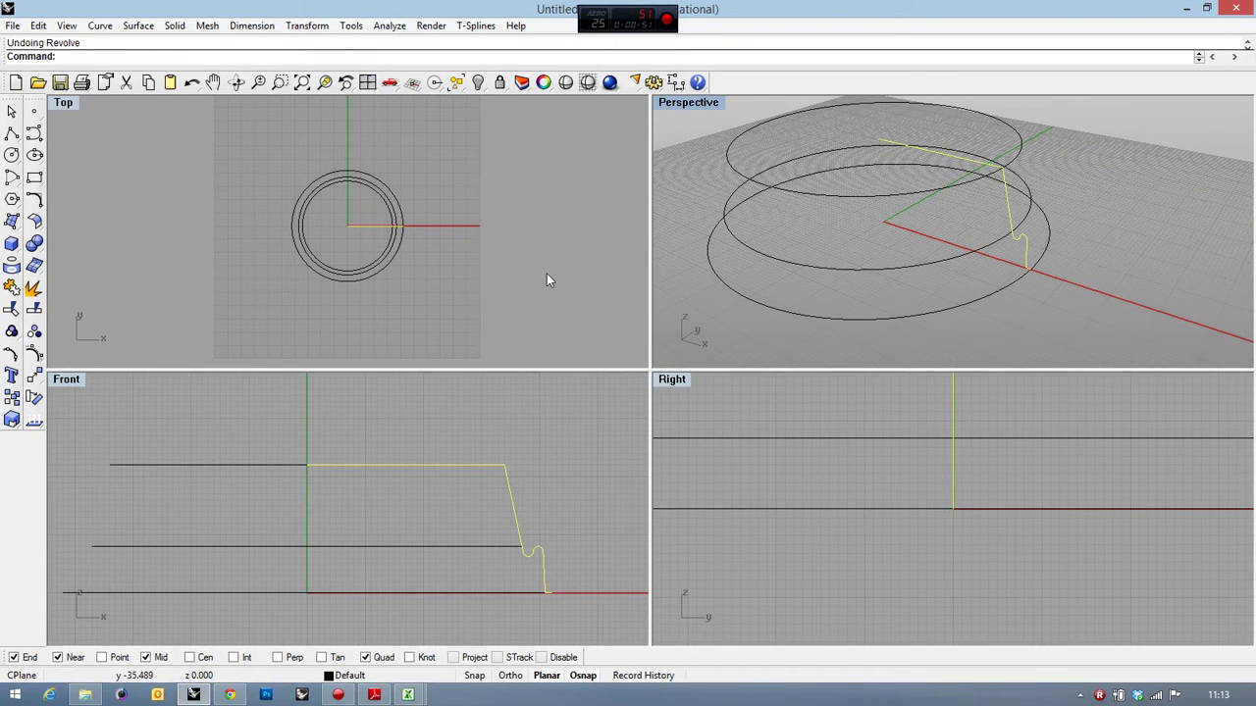
key("Return")
left_click(307, 465)
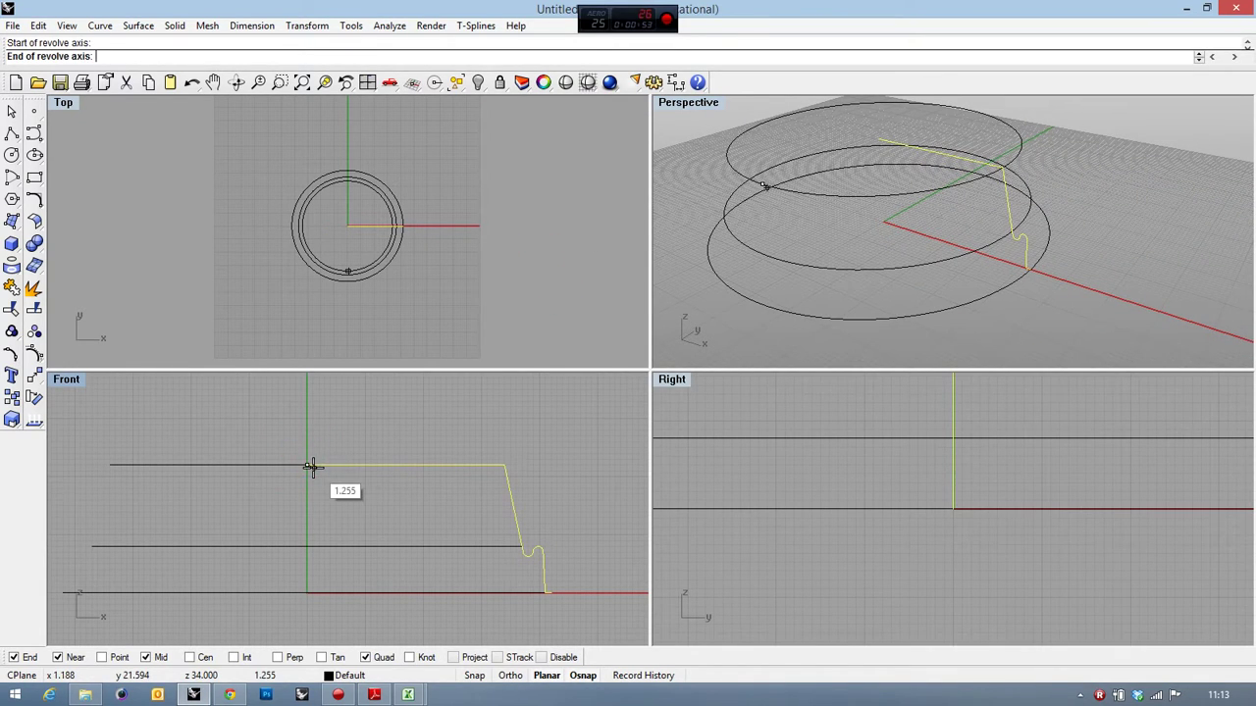
key("Escape")
Step: Revolve the profile curve a full circle around the vertical axis through the circles' centre, starting the axis at the profile's top inner end
key("Return")
left_click(346, 226)
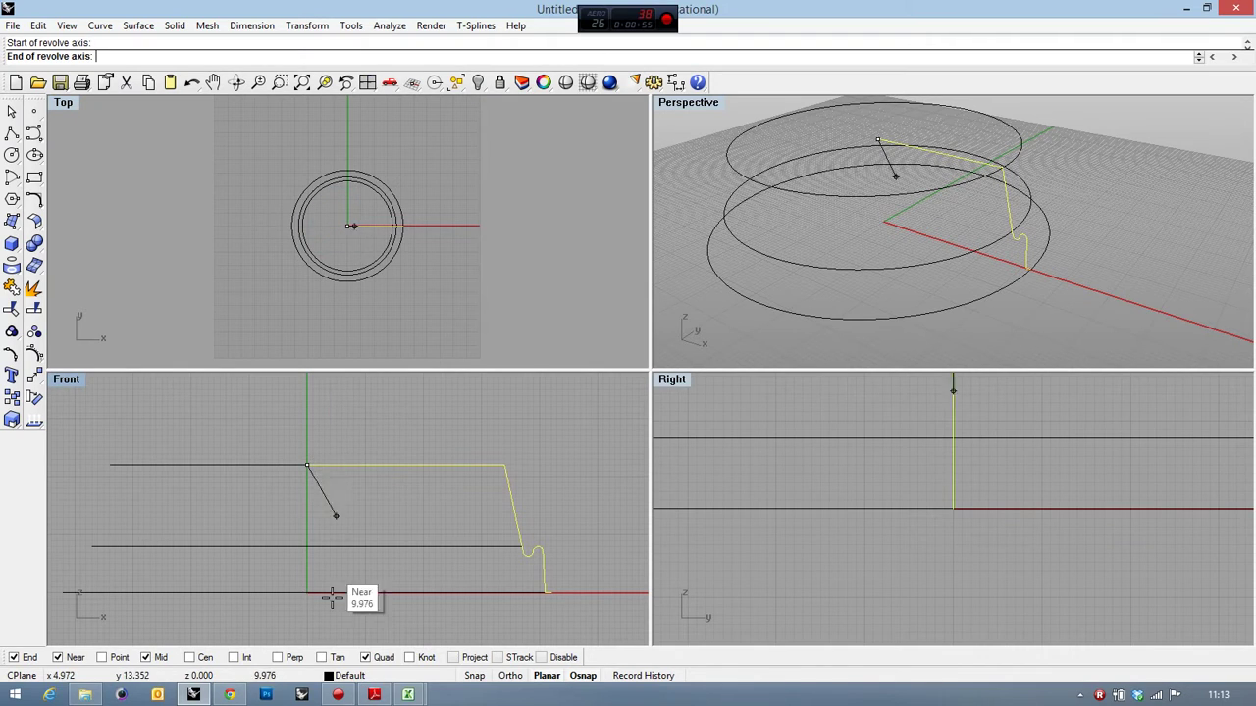
left_click(305, 620)
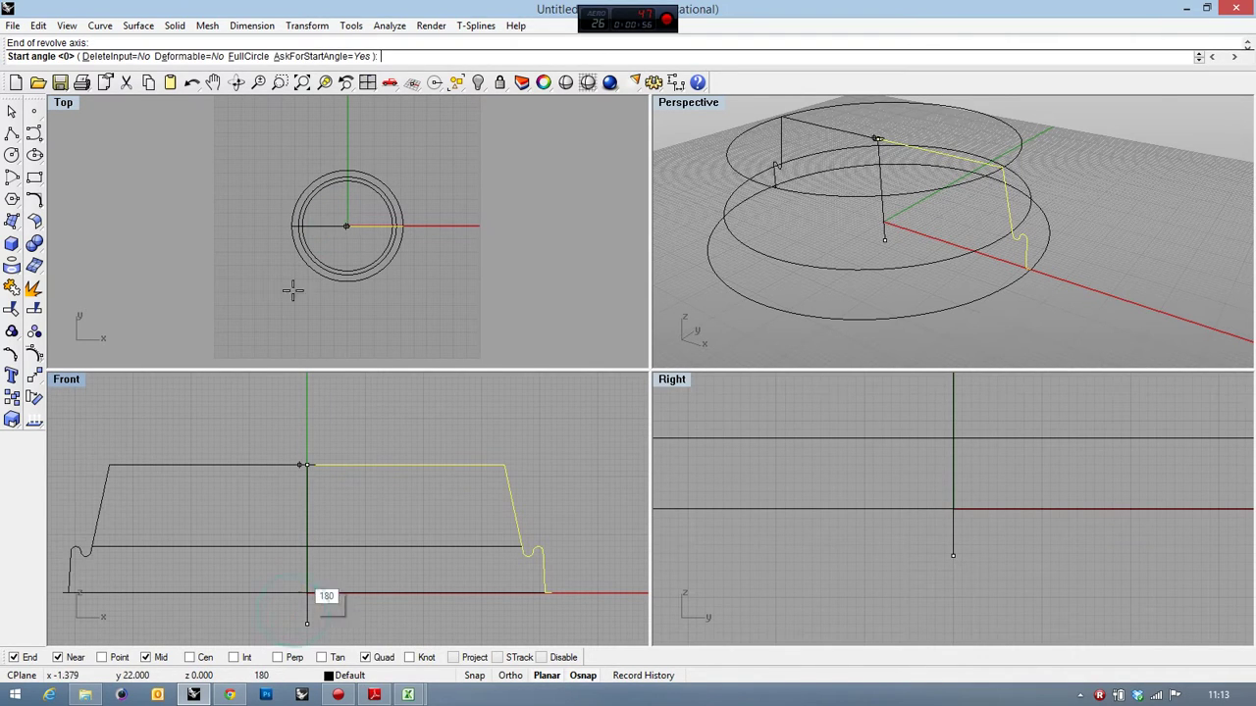
left_click(248, 56)
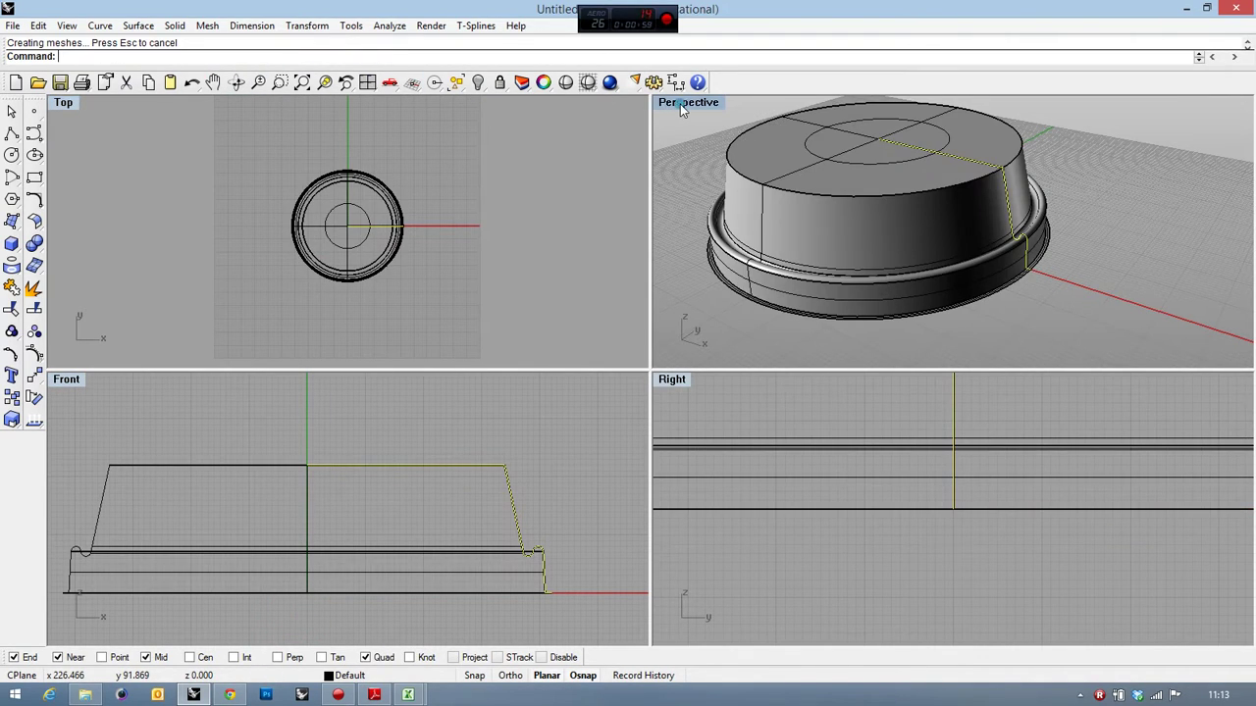
double_click(682, 103)
right_click_drag(763, 303, 867, 278)
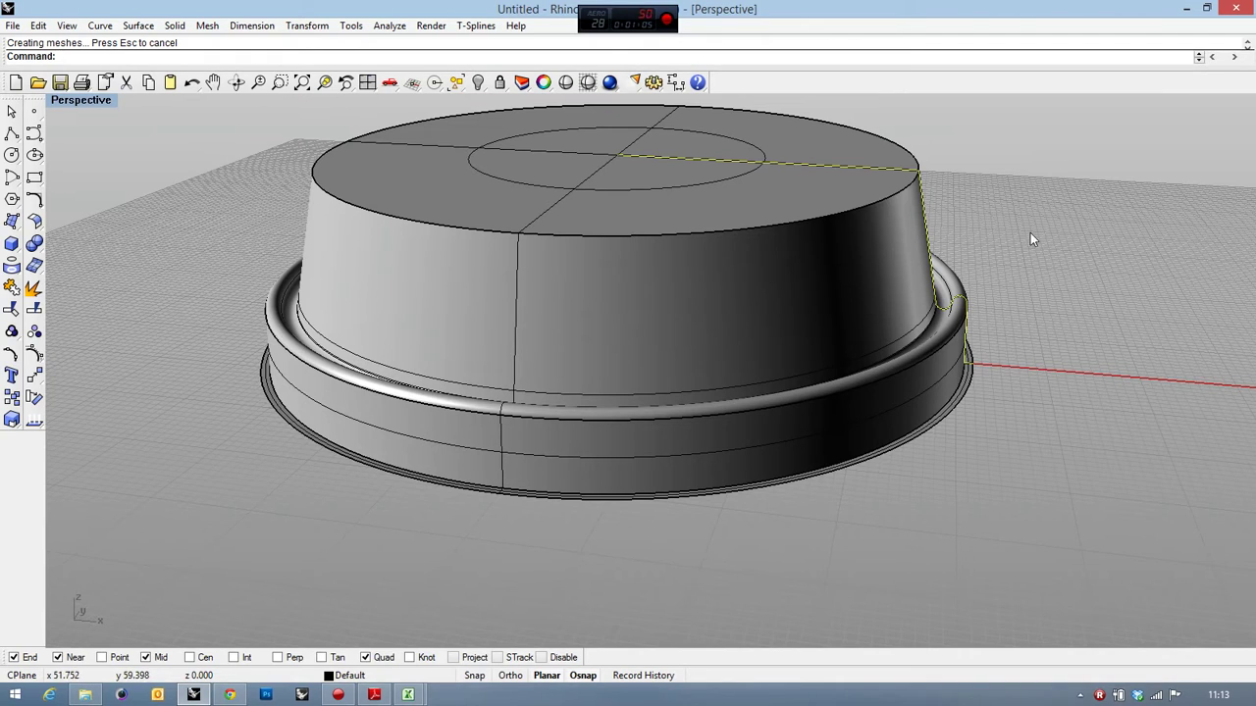
Step: Start a polyline in the Front view at the body's lower outer edge with a vertical segment of length 15
double_click(94, 100)
scroll(875, 559, "down", 3)
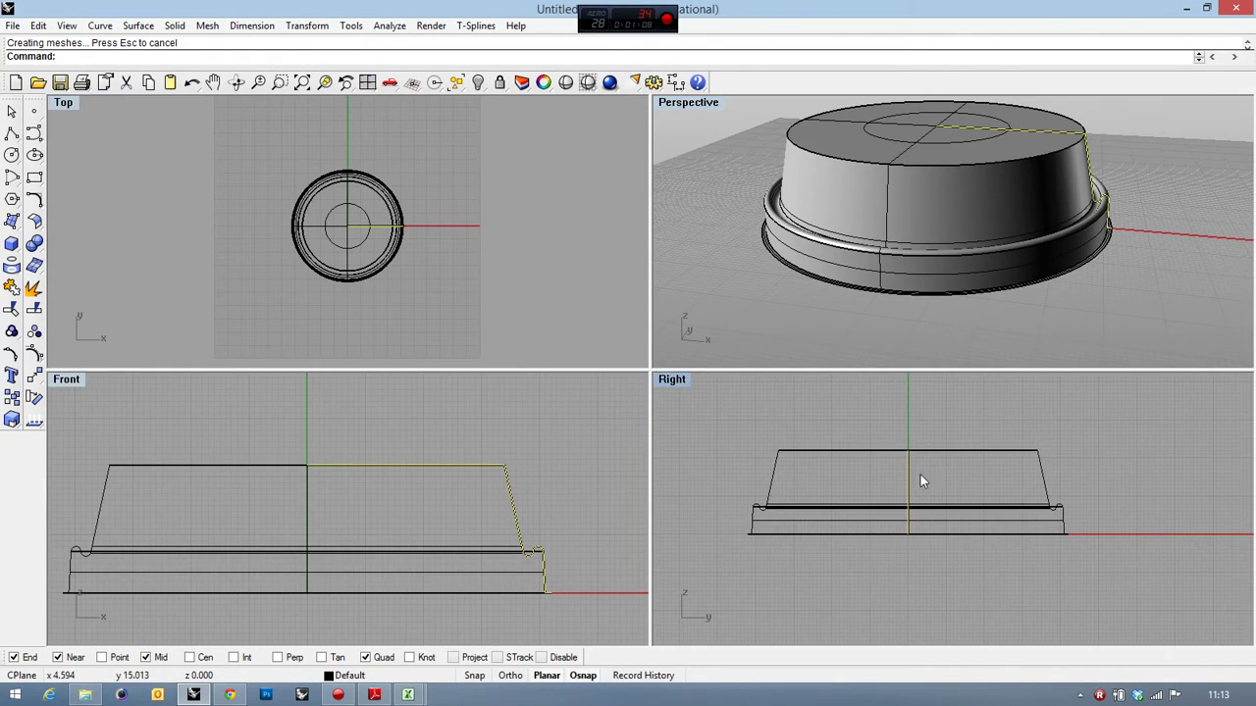
left_click(536, 488)
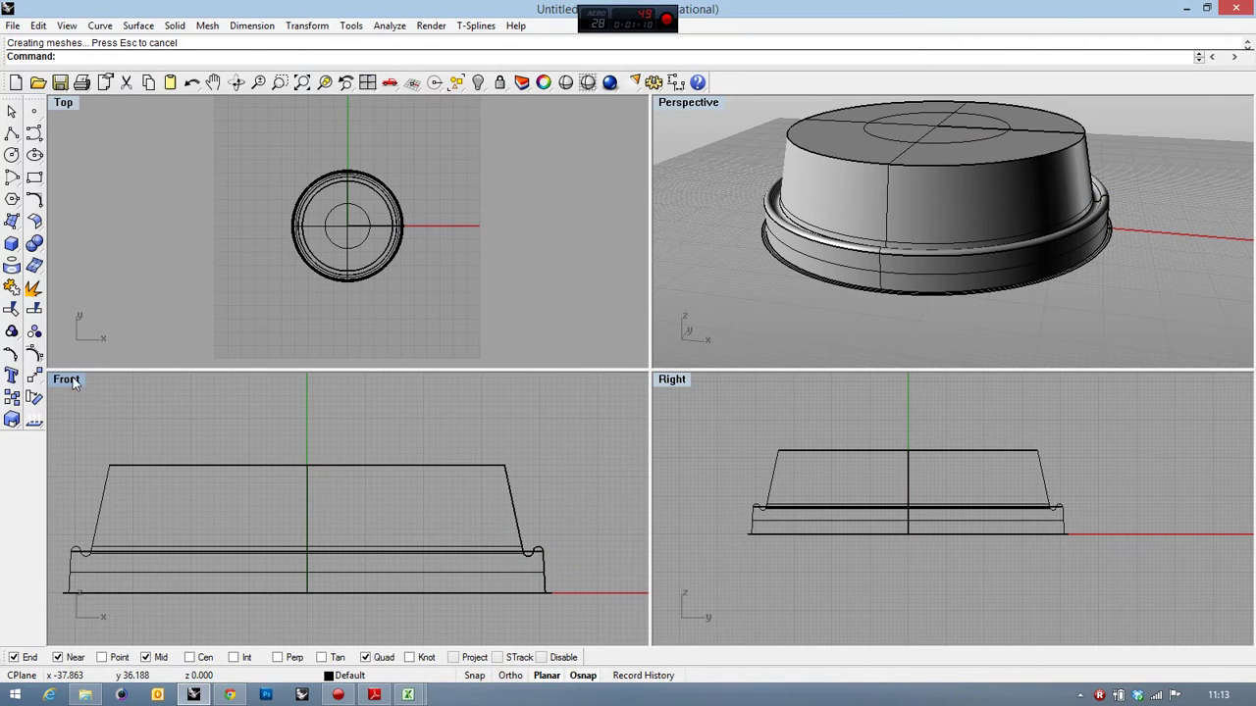
left_click(11, 134)
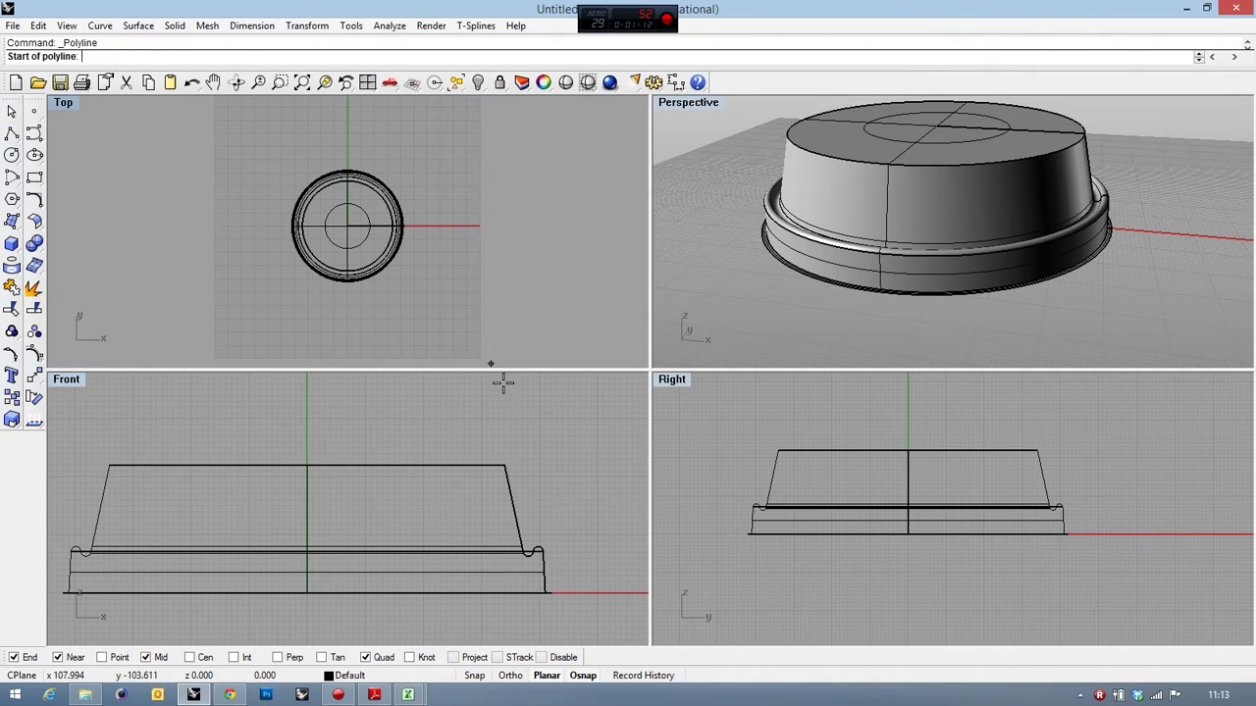
left_click(552, 591)
type("15")
key("Return")
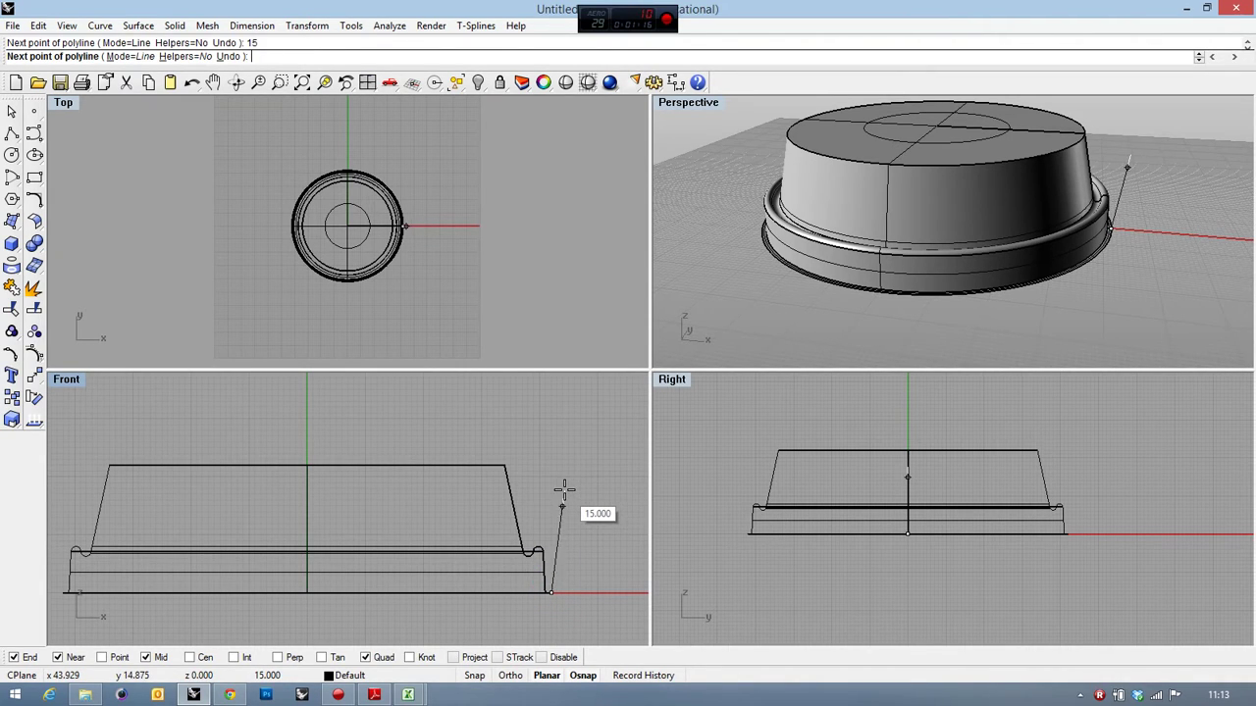
left_click(559, 496)
Step: Finish the polyline with a sloping segment about 107.7 long that passes through the body's opposite top corner and extends beyond it
scroll(588, 459, "down", 3)
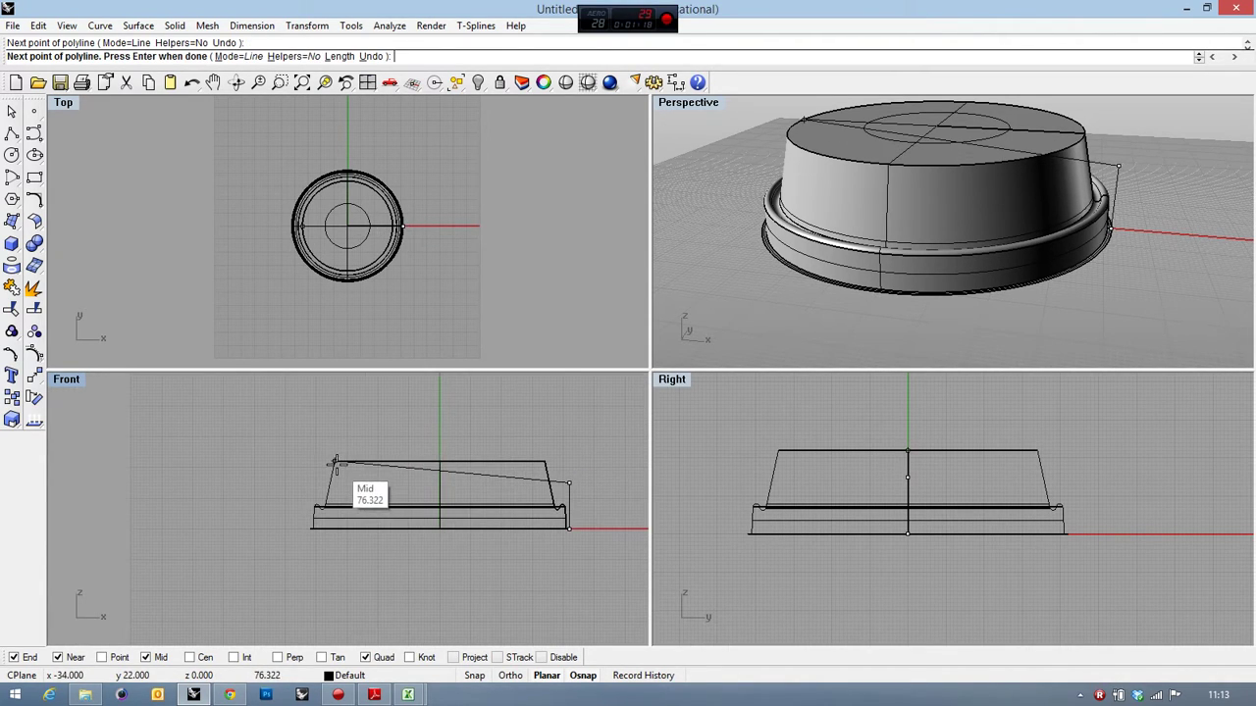
scroll(334, 463, "up", 5)
scroll(307, 211, "up", 5)
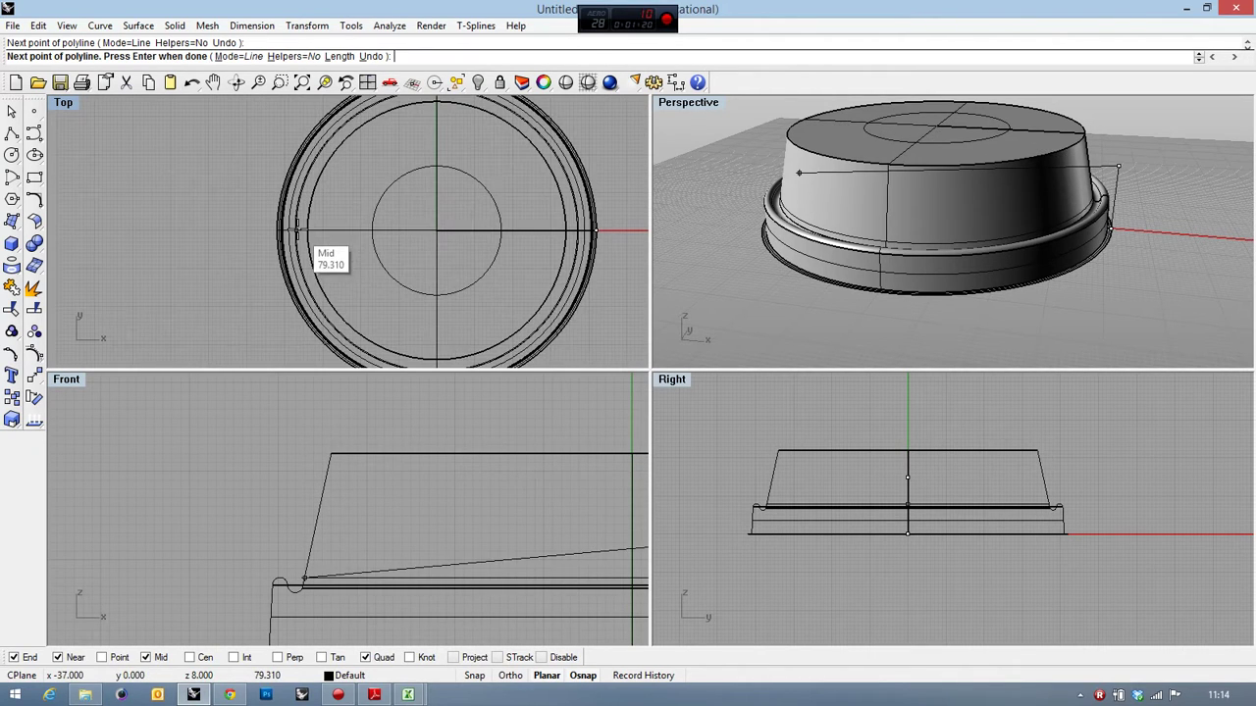
left_click(332, 456)
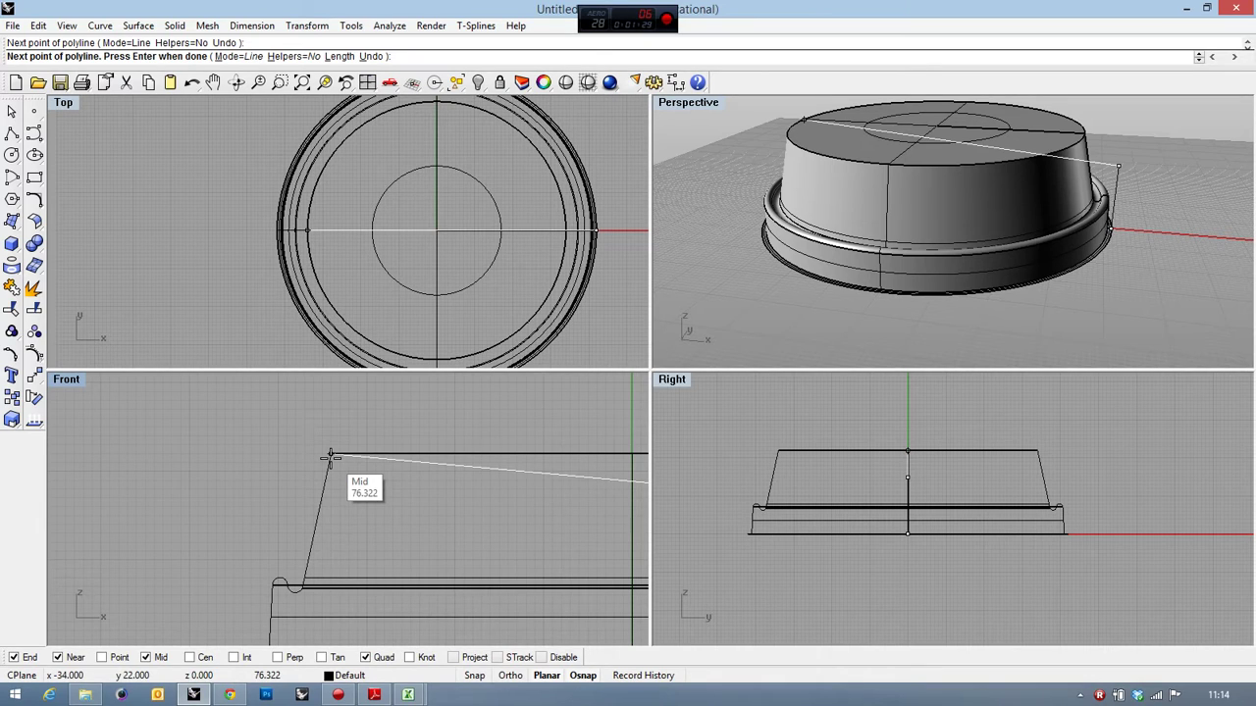
scroll(358, 499, "down", 5)
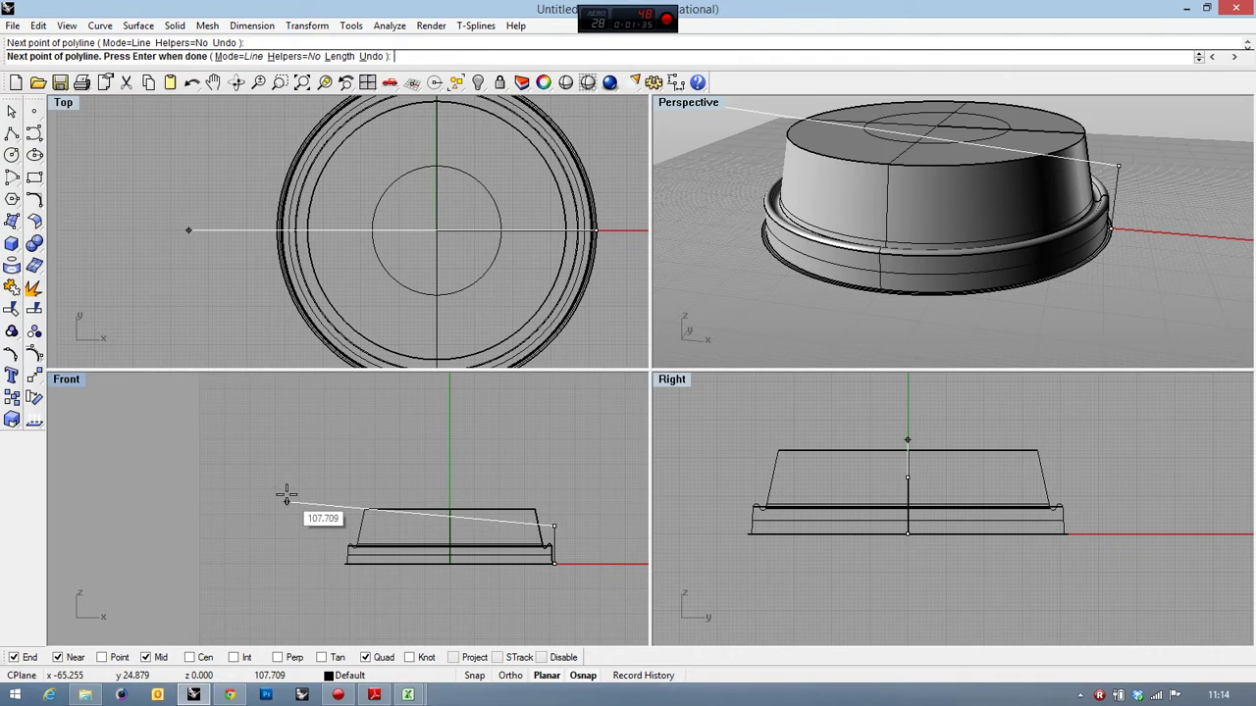
left_click(286, 500)
right_click(287, 495)
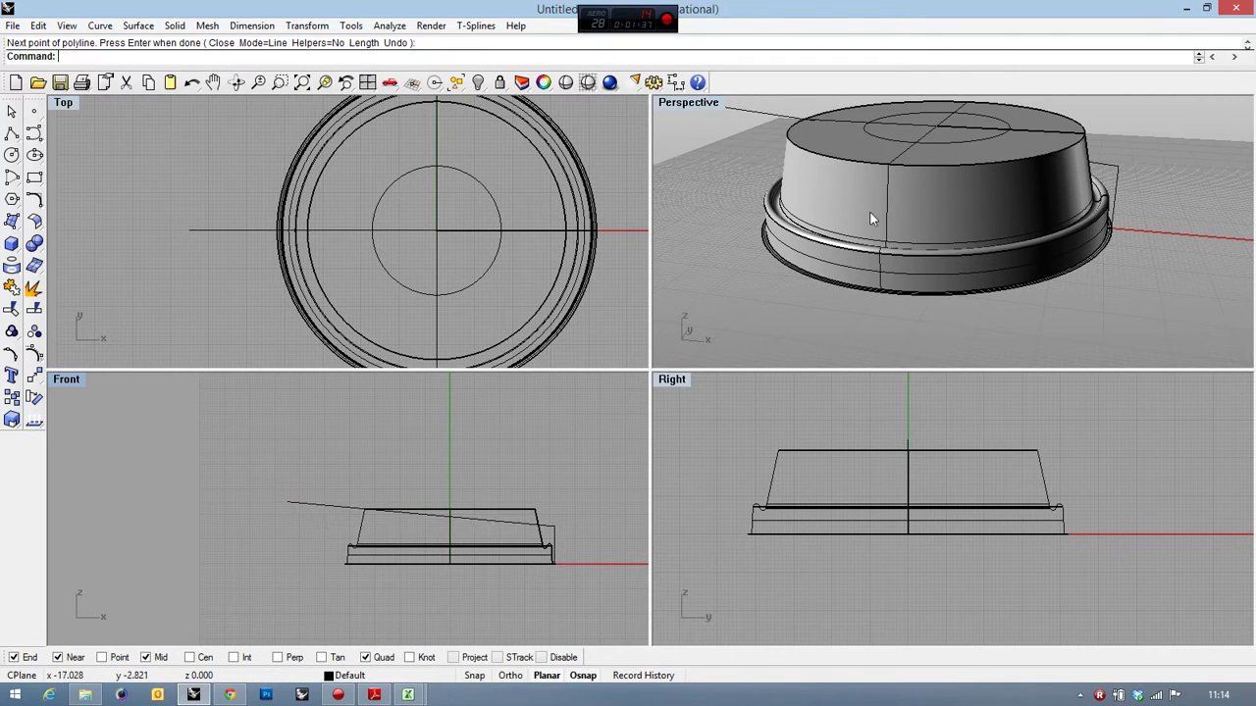
Step: Trim away the part of the revolved body above the sloping polyline
left_click(761, 114)
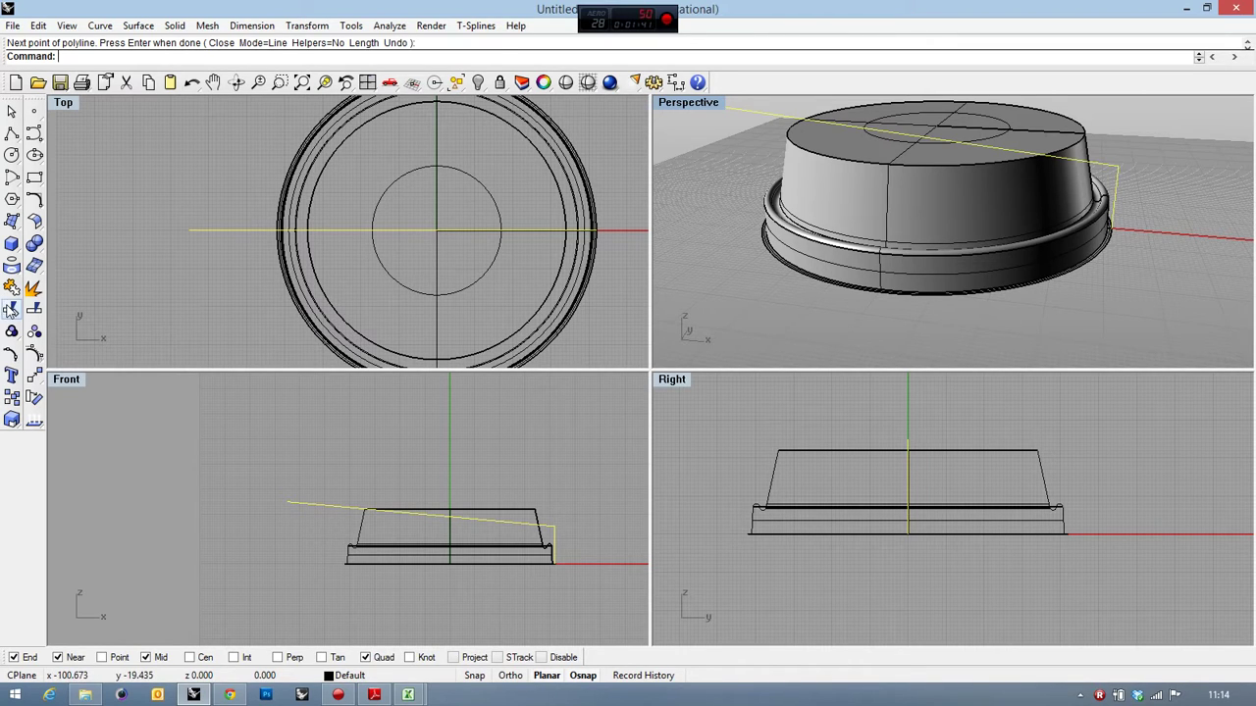
left_click(11, 310)
scroll(545, 501, "up", 5)
left_click(500, 507)
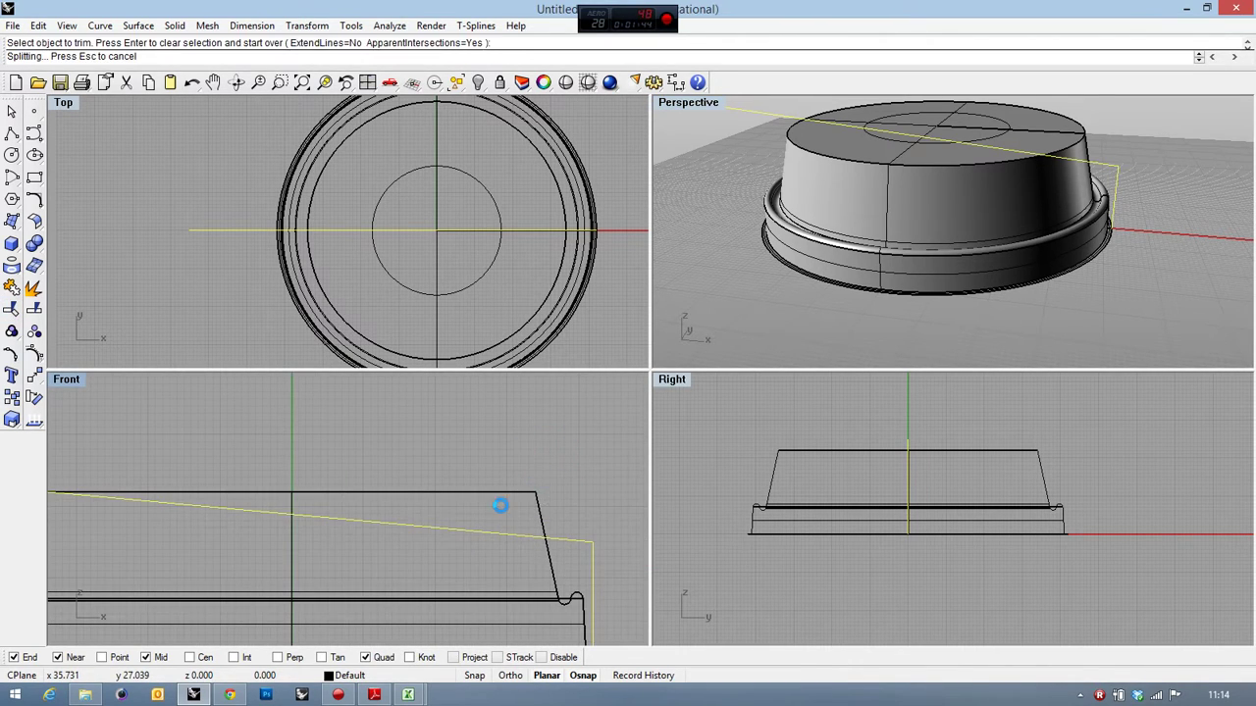
double_click(697, 103)
scroll(821, 287, "down", 5)
right_click_drag(821, 287, 543, 293)
scroll(543, 294, "up", 4)
key("Return")
Step: Cap the planar holes of the trimmed body to close its slanted top
right_click_drag(196, 295, 393, 350)
left_click(418, 356)
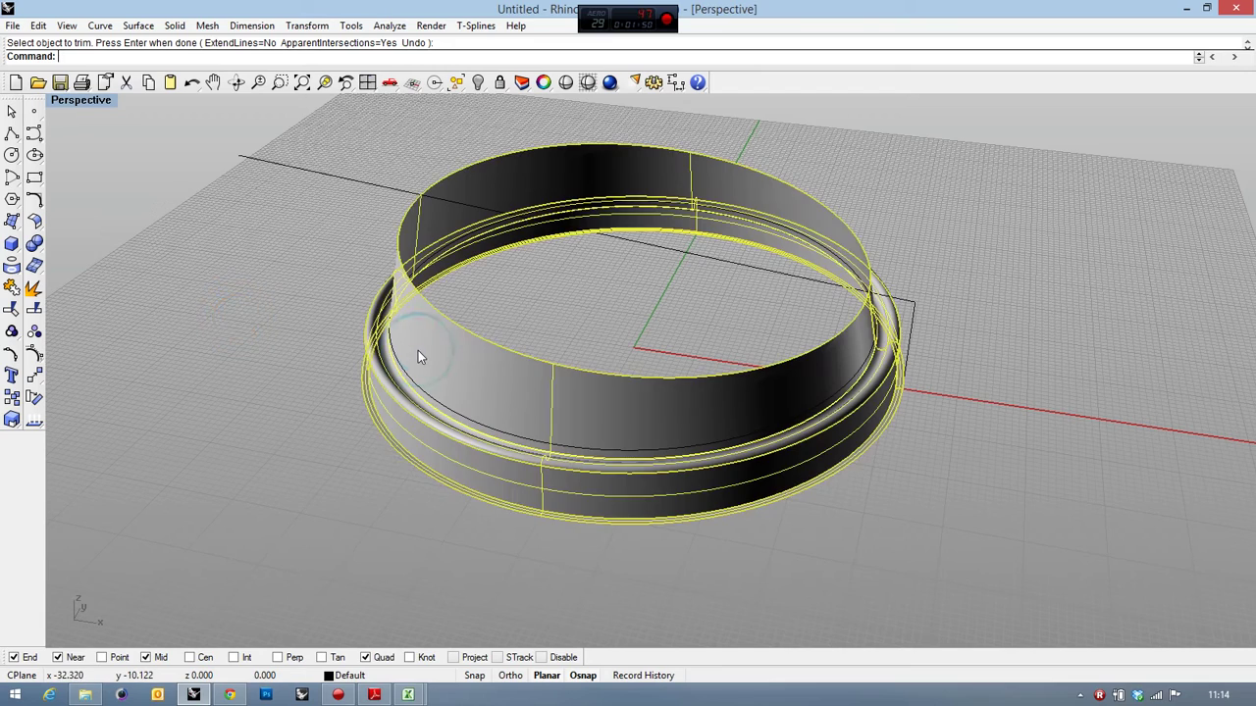
left_click(34, 244)
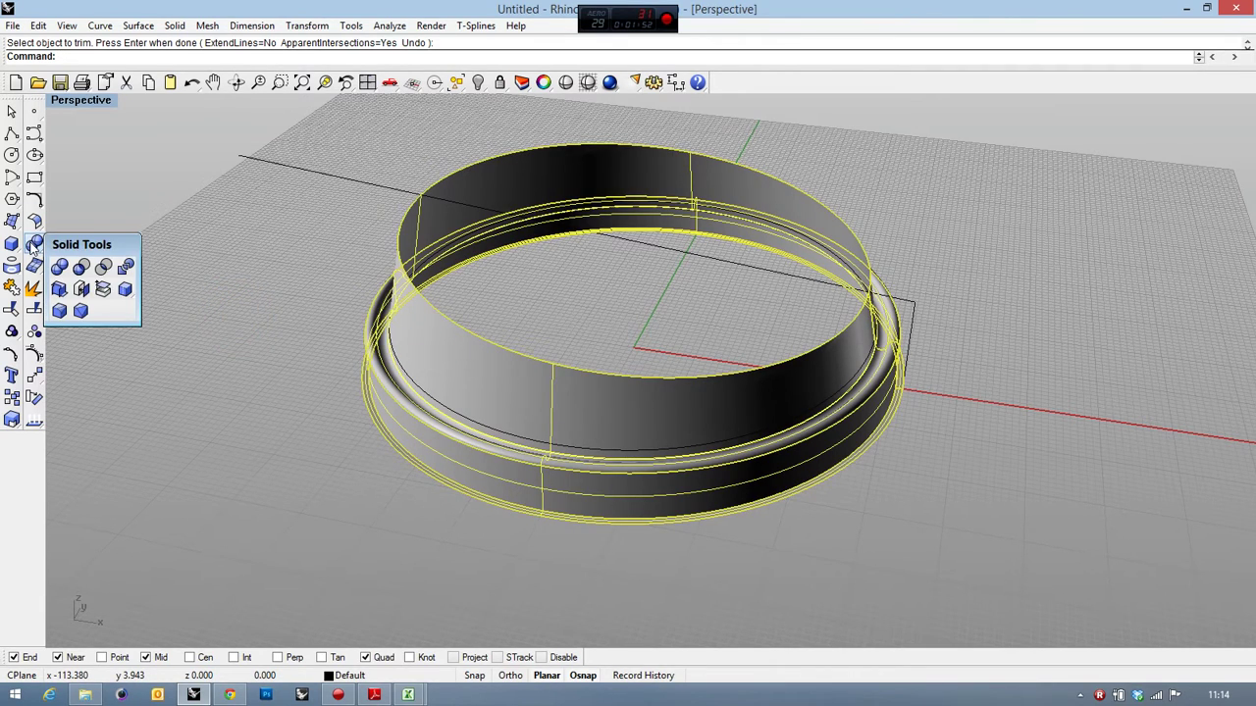
left_click(82, 289)
key("Escape")
right_click_drag(395, 299, 430, 285)
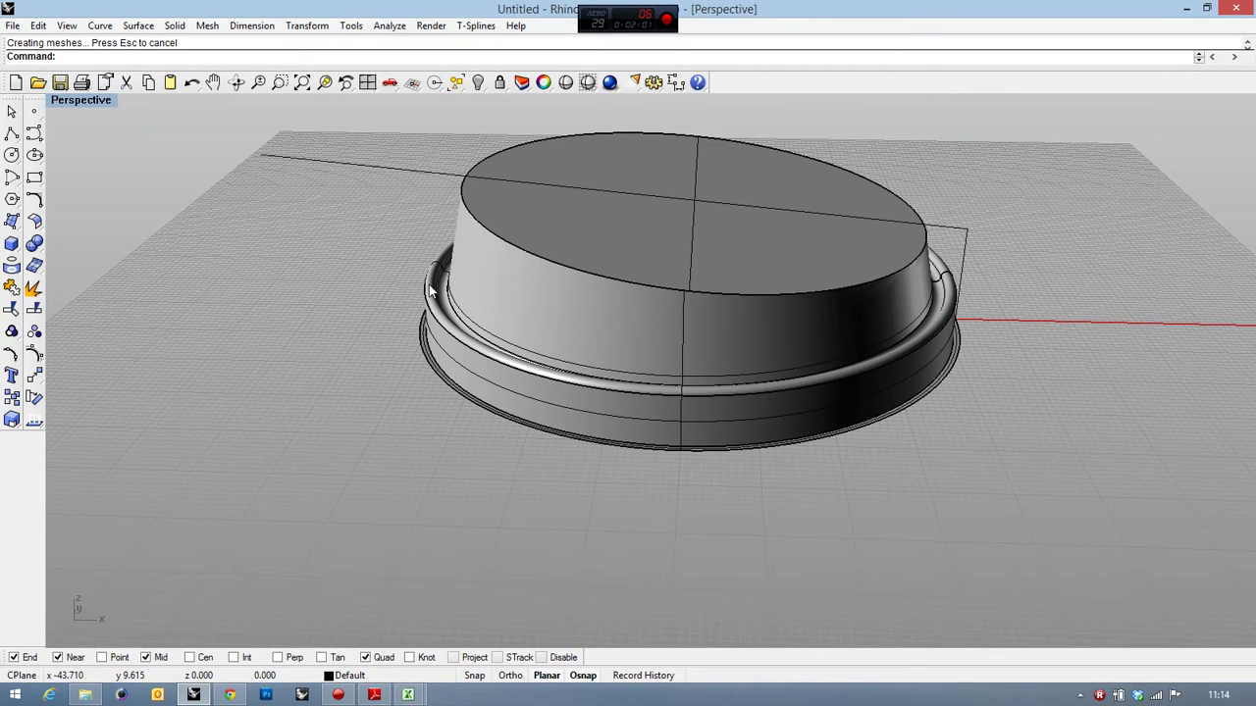
scroll(603, 216, "down", 2)
scroll(611, 191, "up", 3)
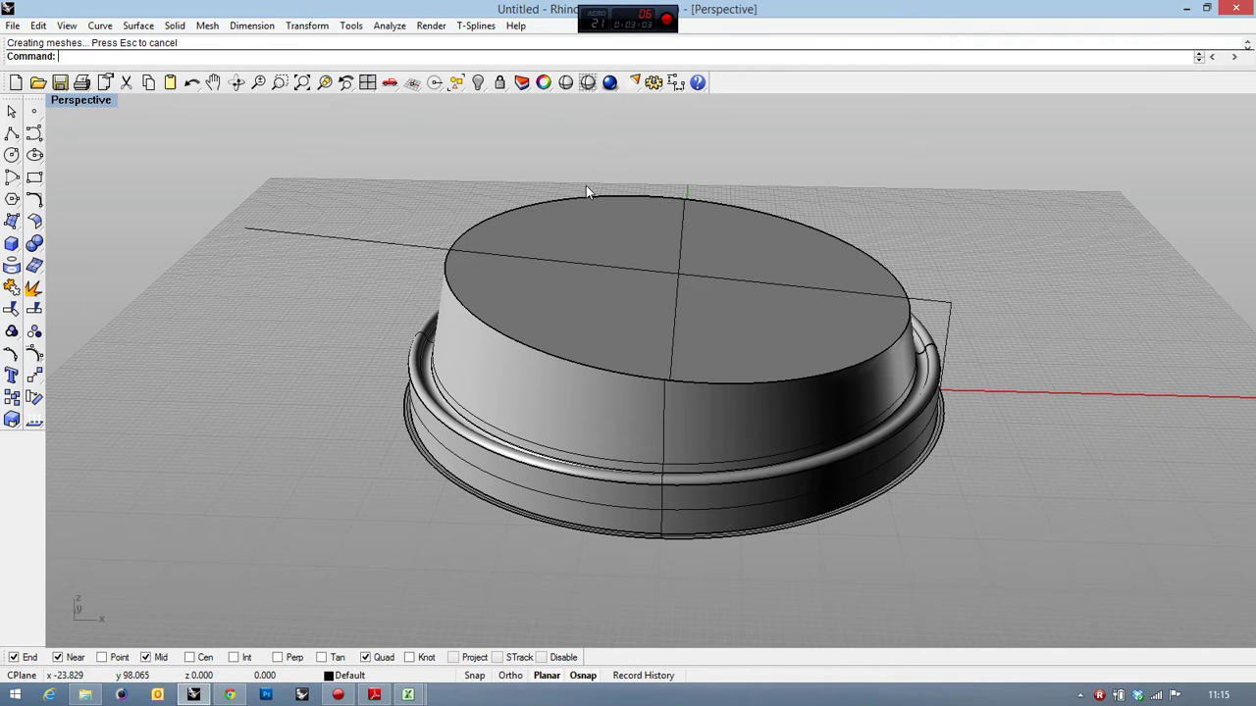
right_click_drag(586, 185, 460, 220)
scroll(523, 250, "down", 3)
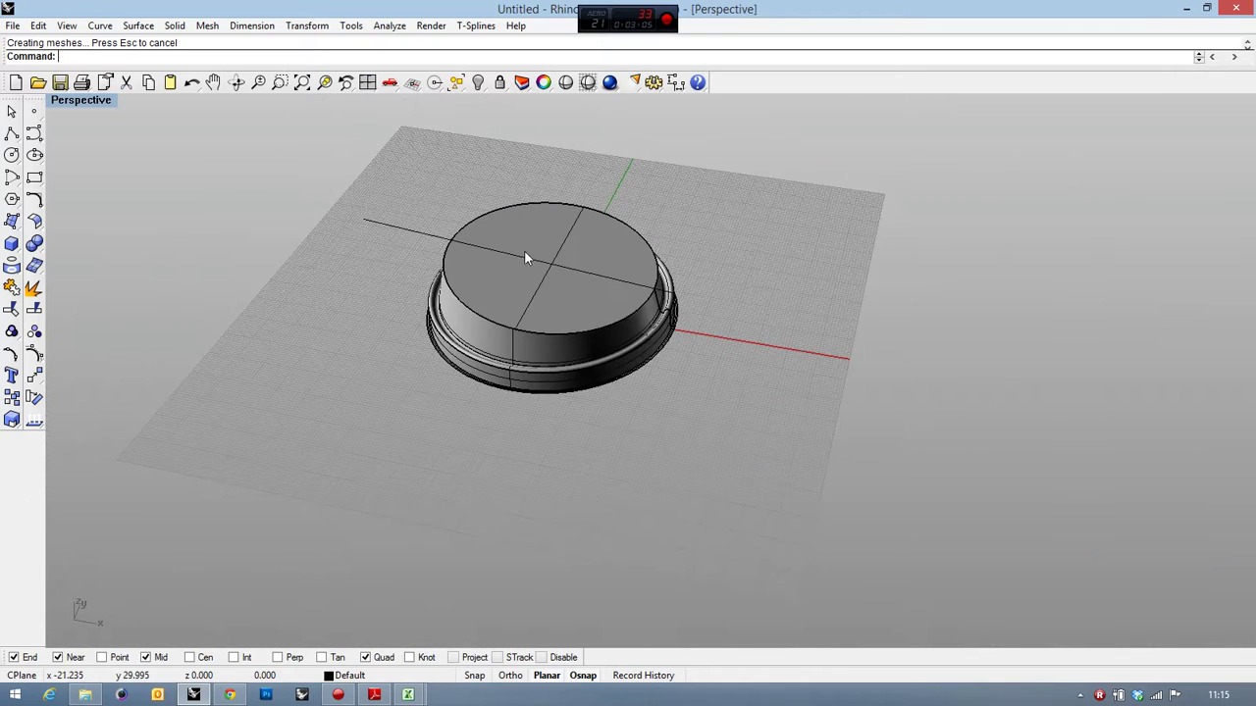
scroll(524, 254, "up", 3)
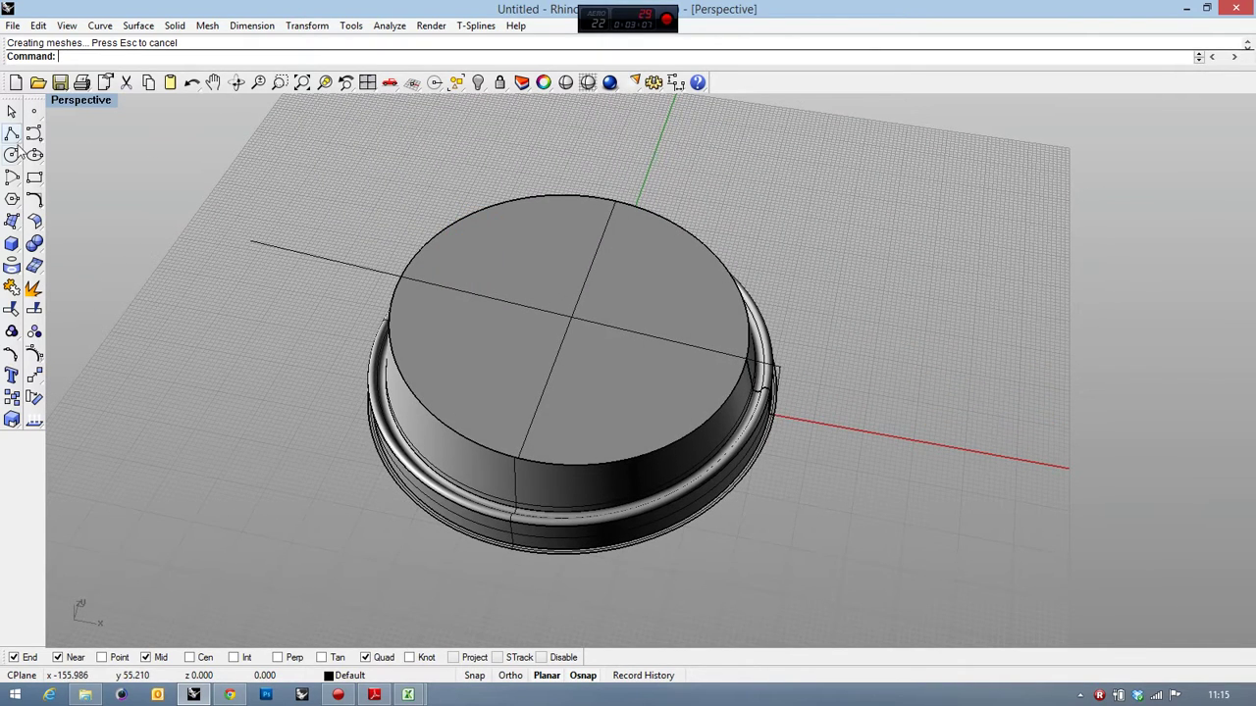
Step: Draw a short horizontal guide line inward from the highest point of the body's slanted top edge
left_click(12, 133)
double_click(81, 100)
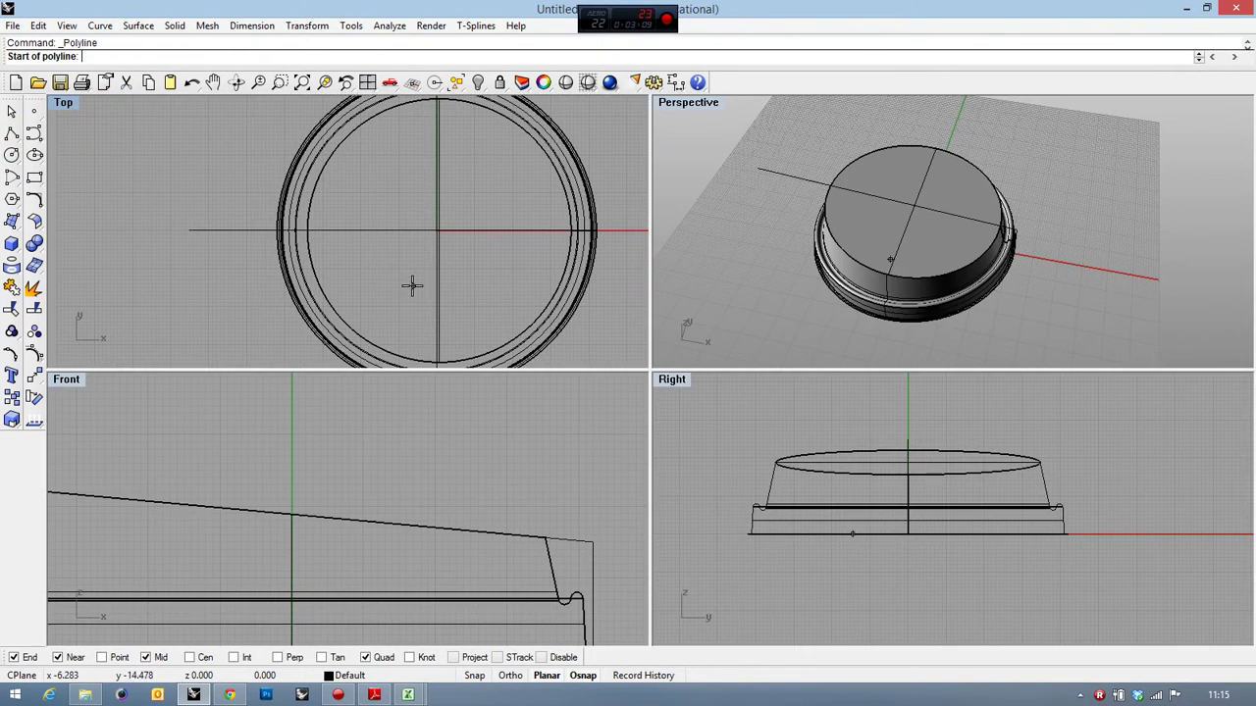
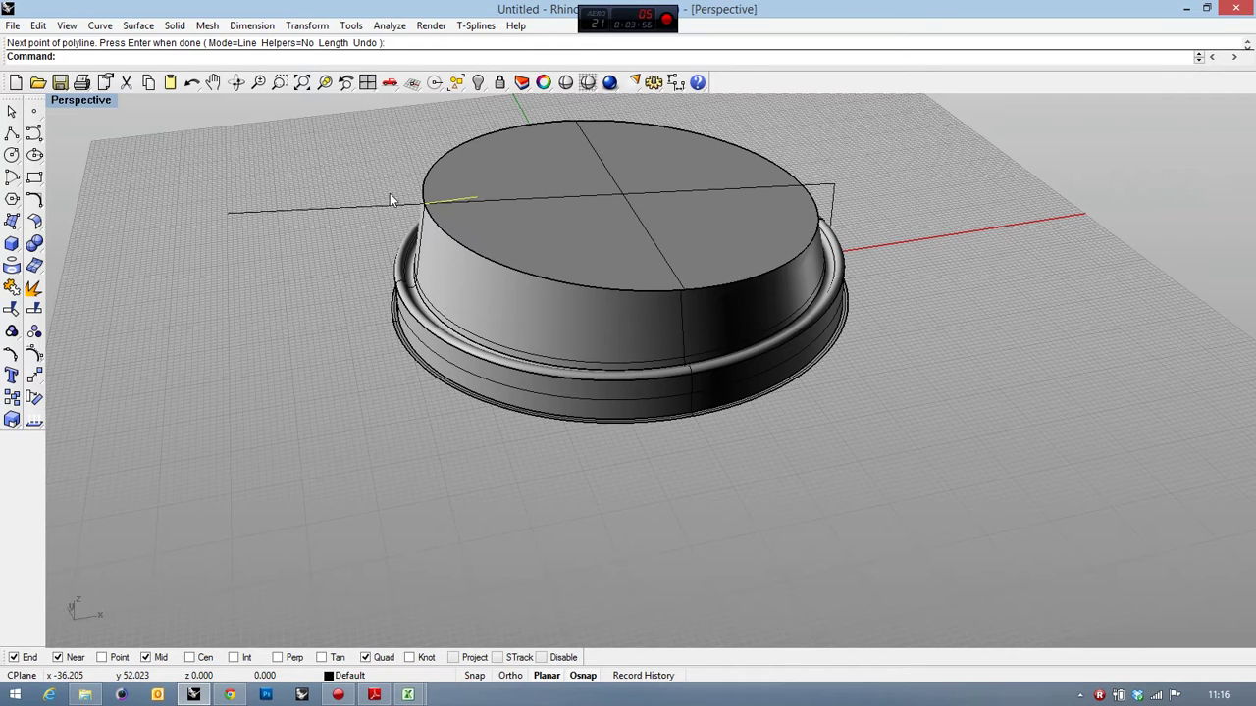
Step: Draw a horizontal circle by its diameter, starting at the guide line's inner end and running along the X axis, centred at x 3.5
left_click(12, 156)
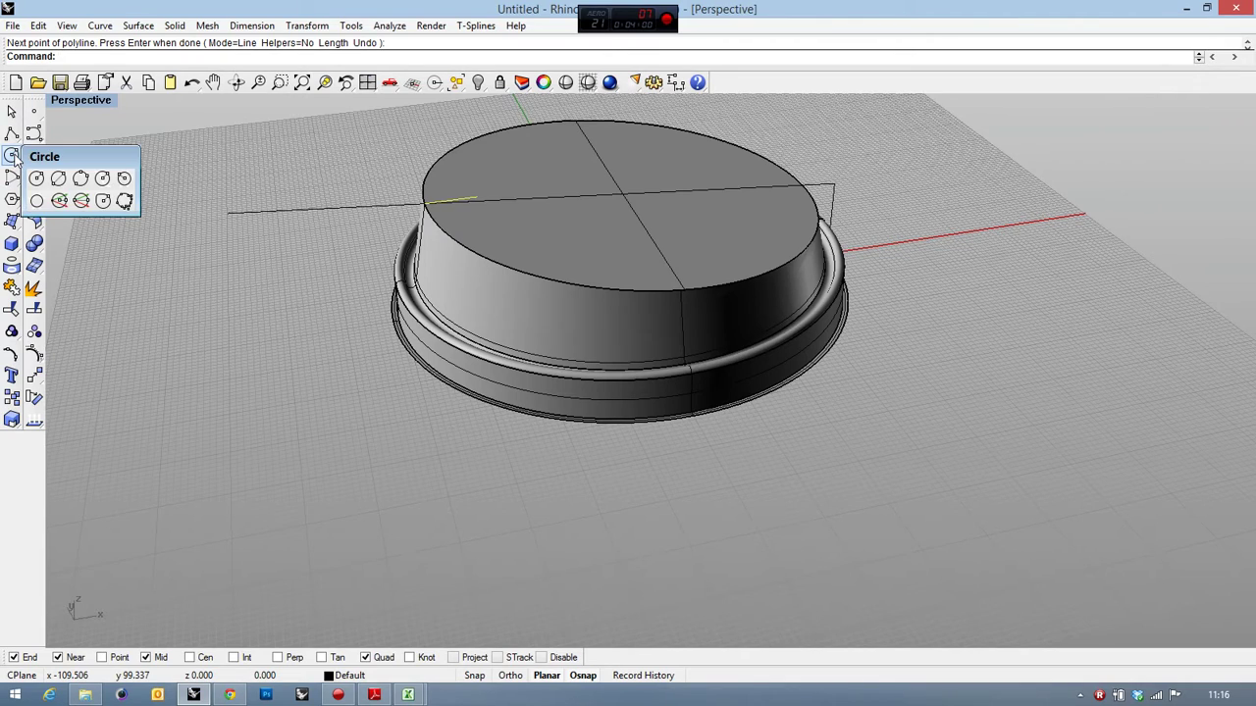
left_click(61, 180)
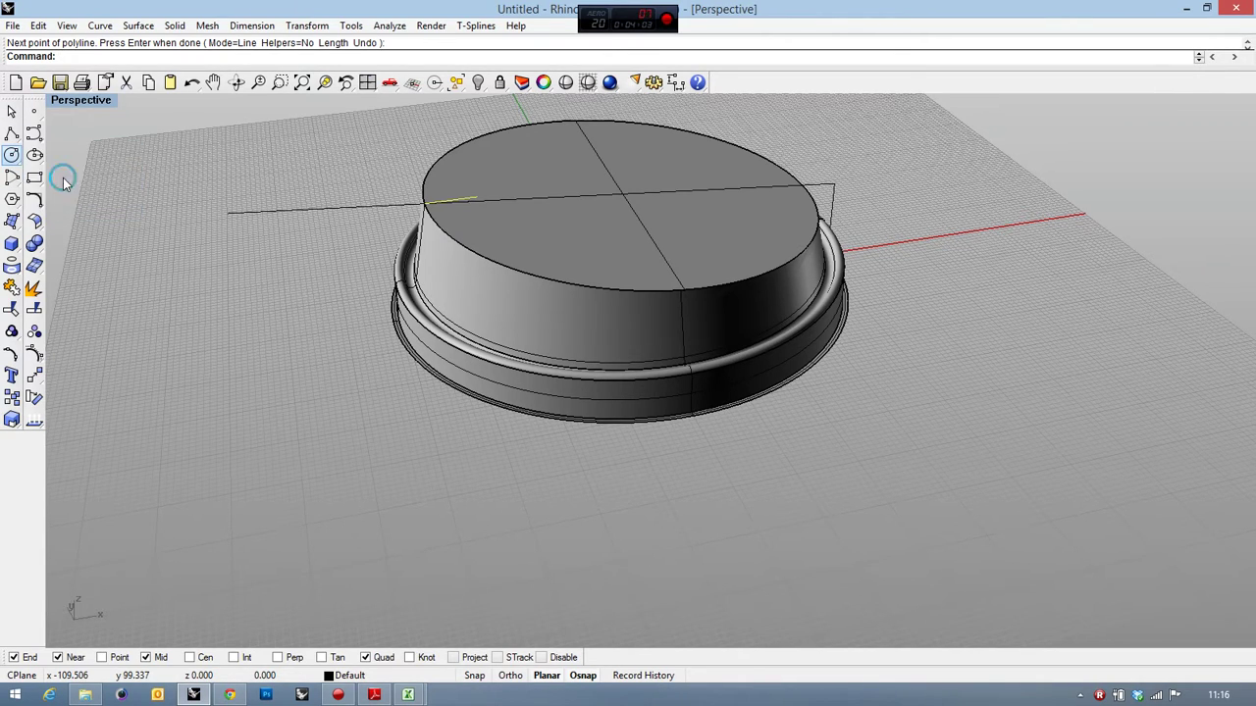
left_click(480, 195)
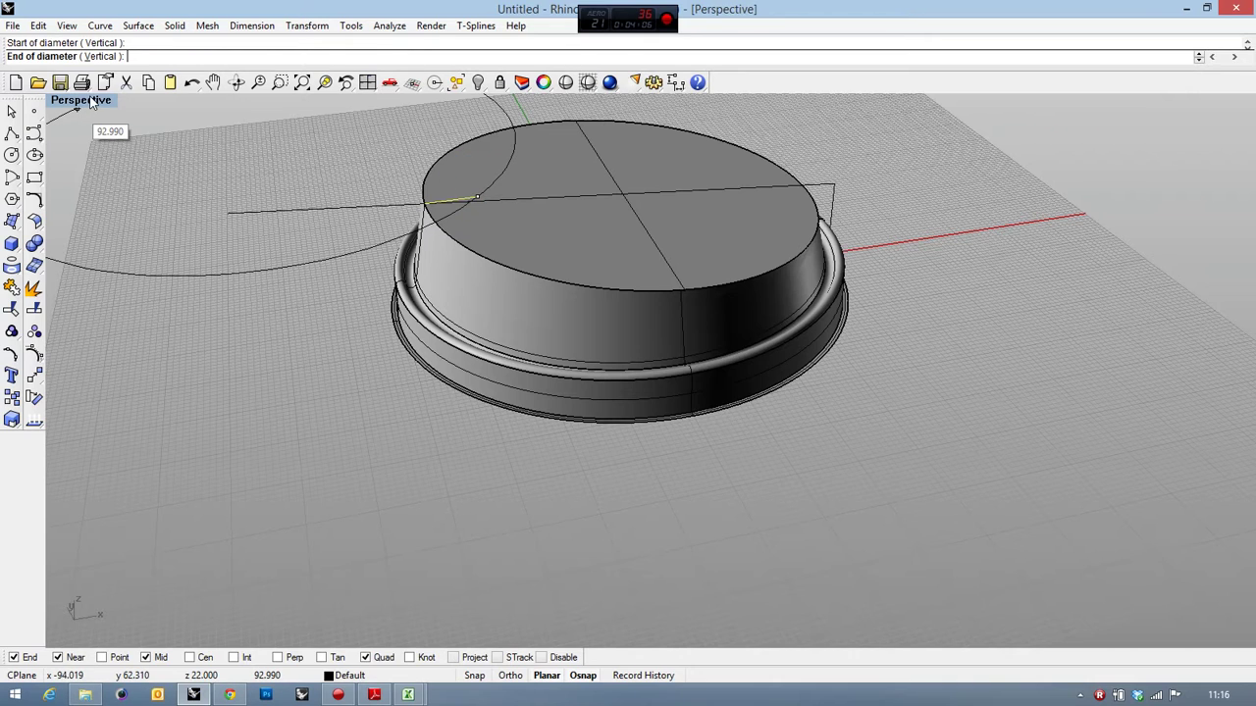
double_click(88, 98)
scroll(186, 228, "down", 3)
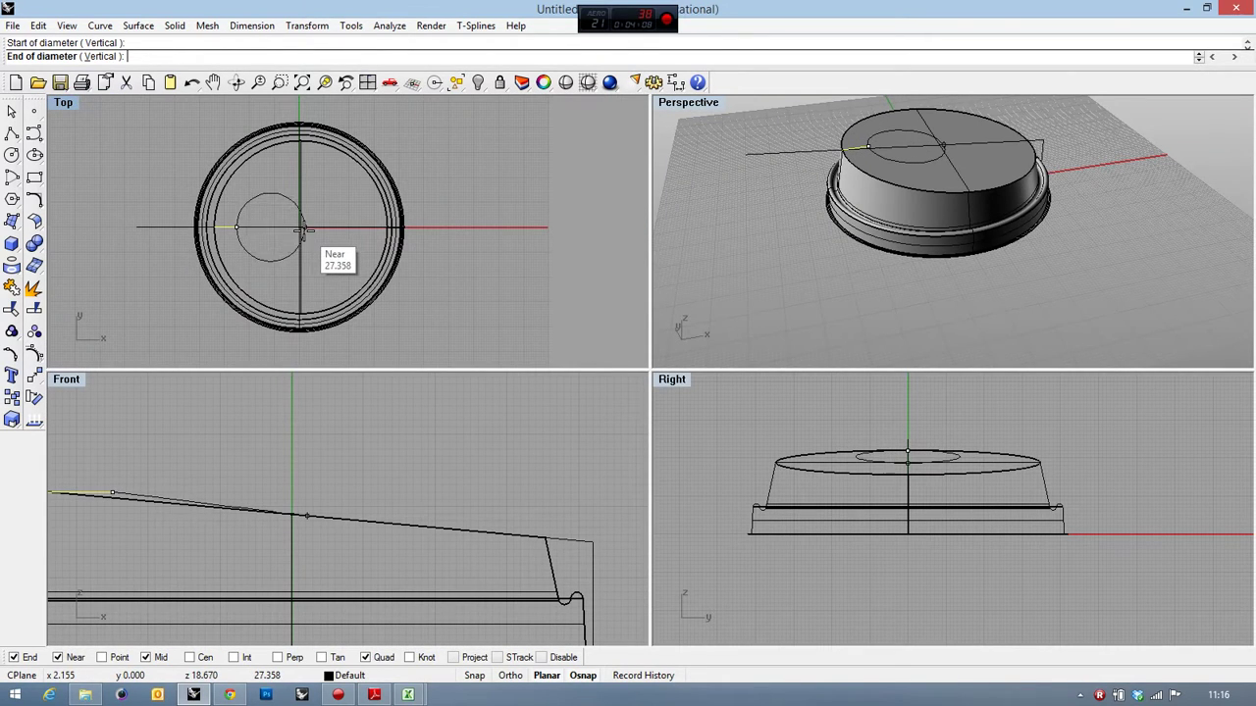
scroll(304, 229, "up", 2)
type("52")
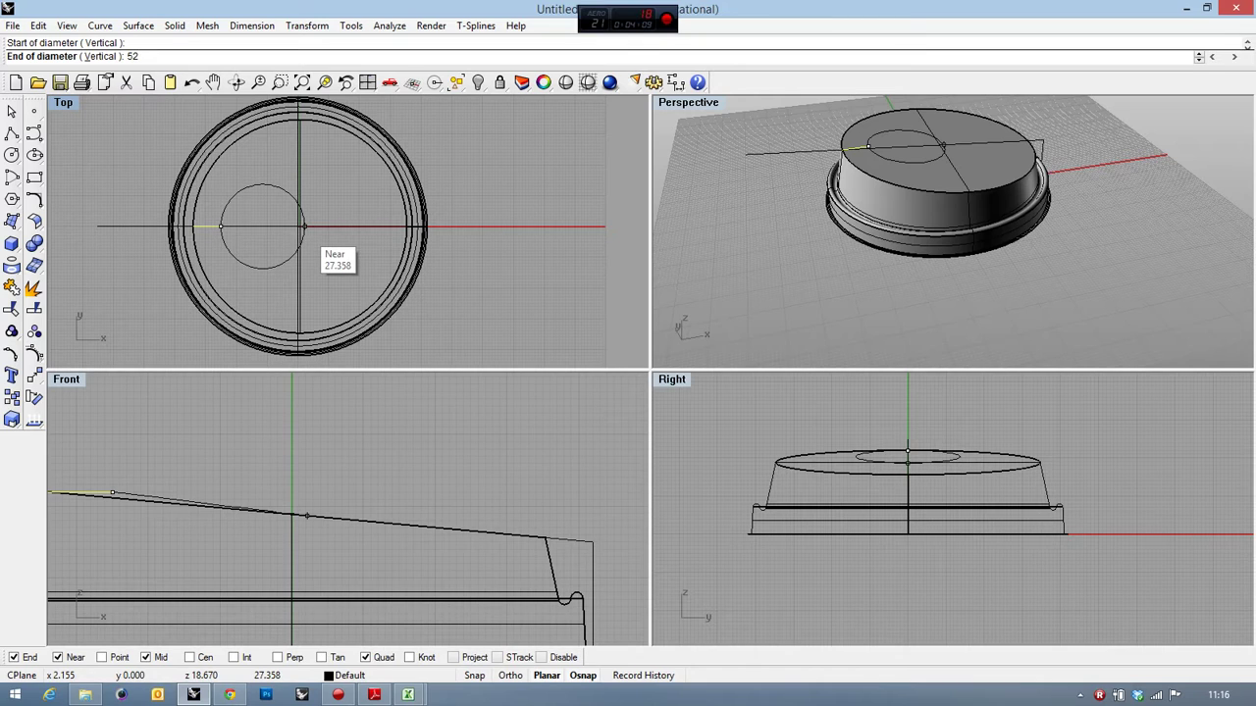
key("Return")
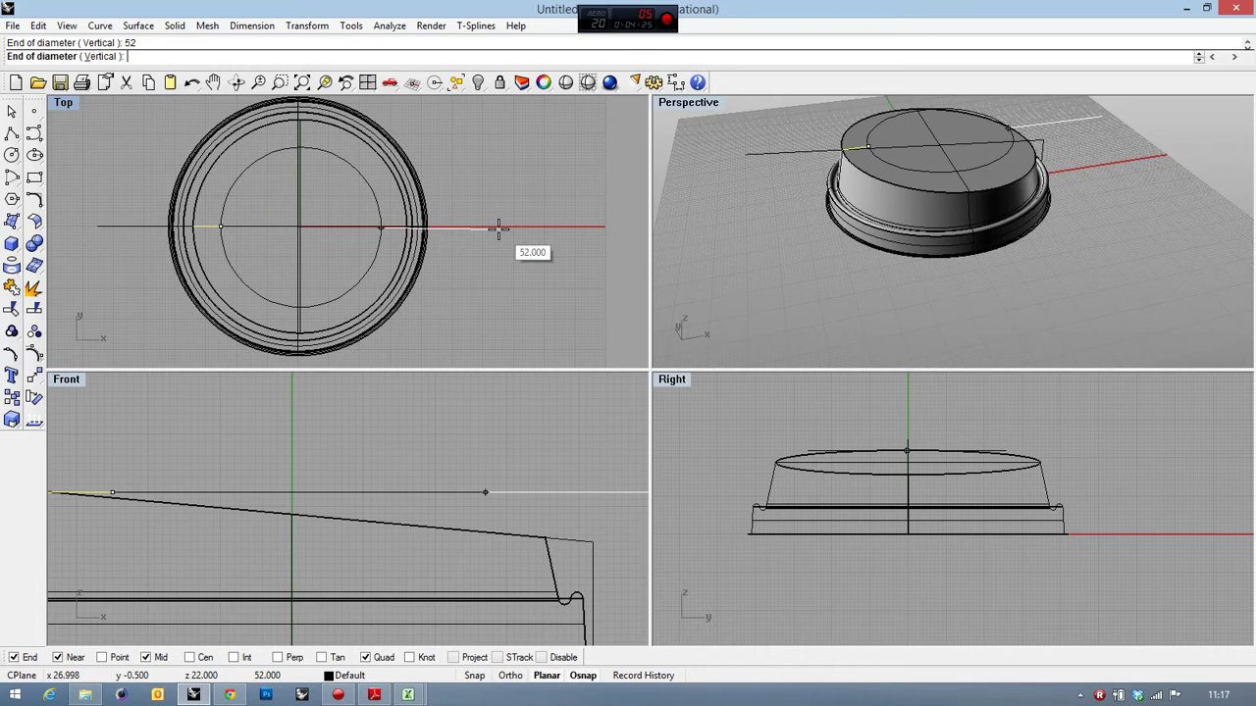
key("Escape")
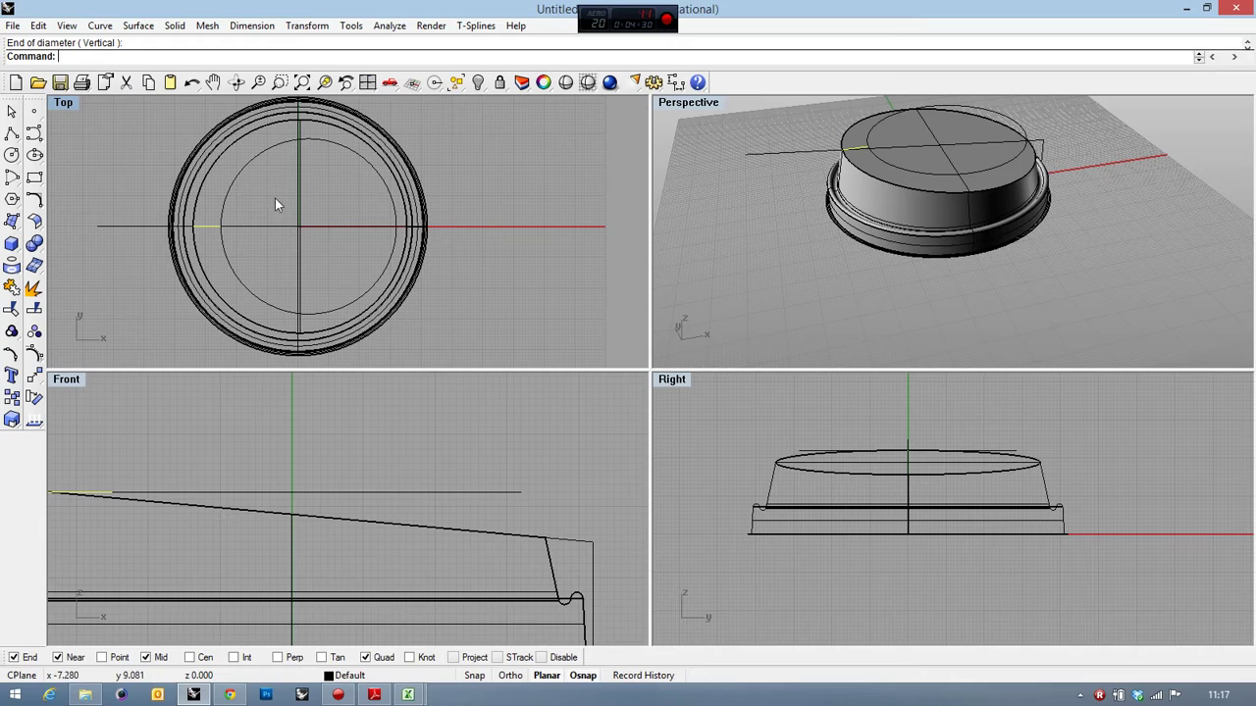
Step: Examine how the horizontal circle sits relative to the body's slanted top in the Perspective view
left_click(766, 204)
key("ctrl+m")
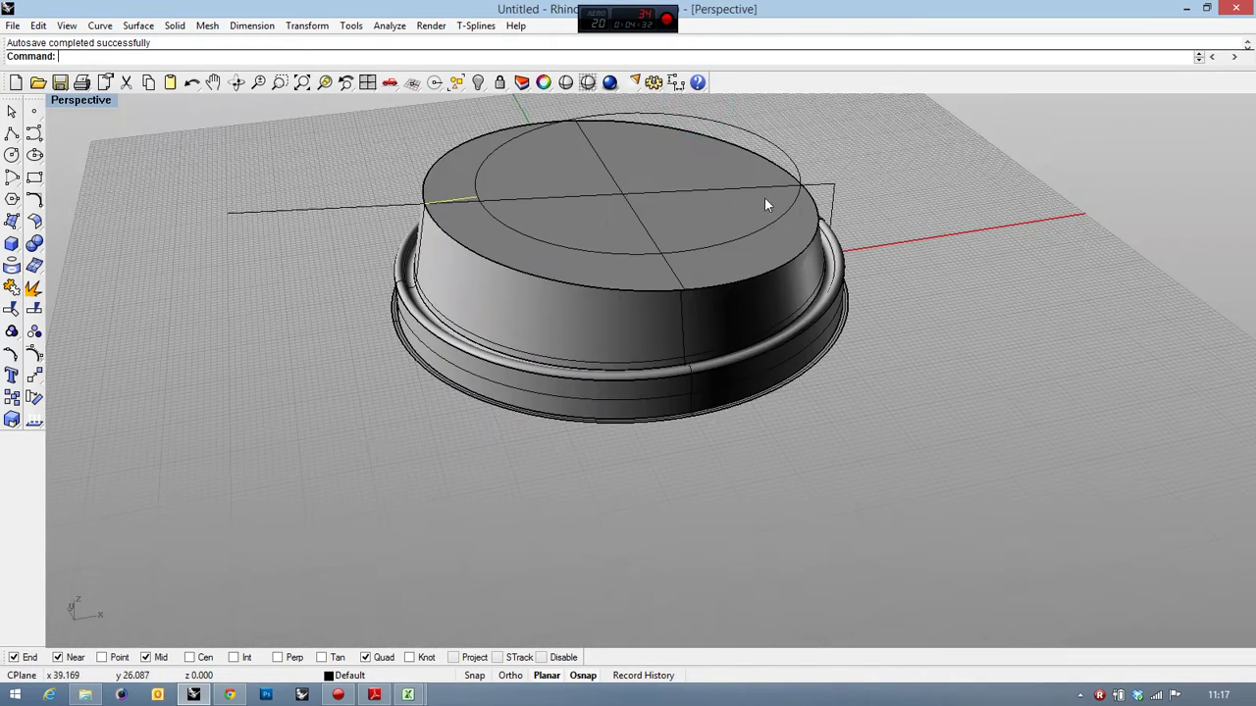
scroll(766, 204, "up", 3)
scroll(687, 230, "down", 4)
scroll(638, 206, "up", 5)
right_click_drag(582, 177, 490, 163)
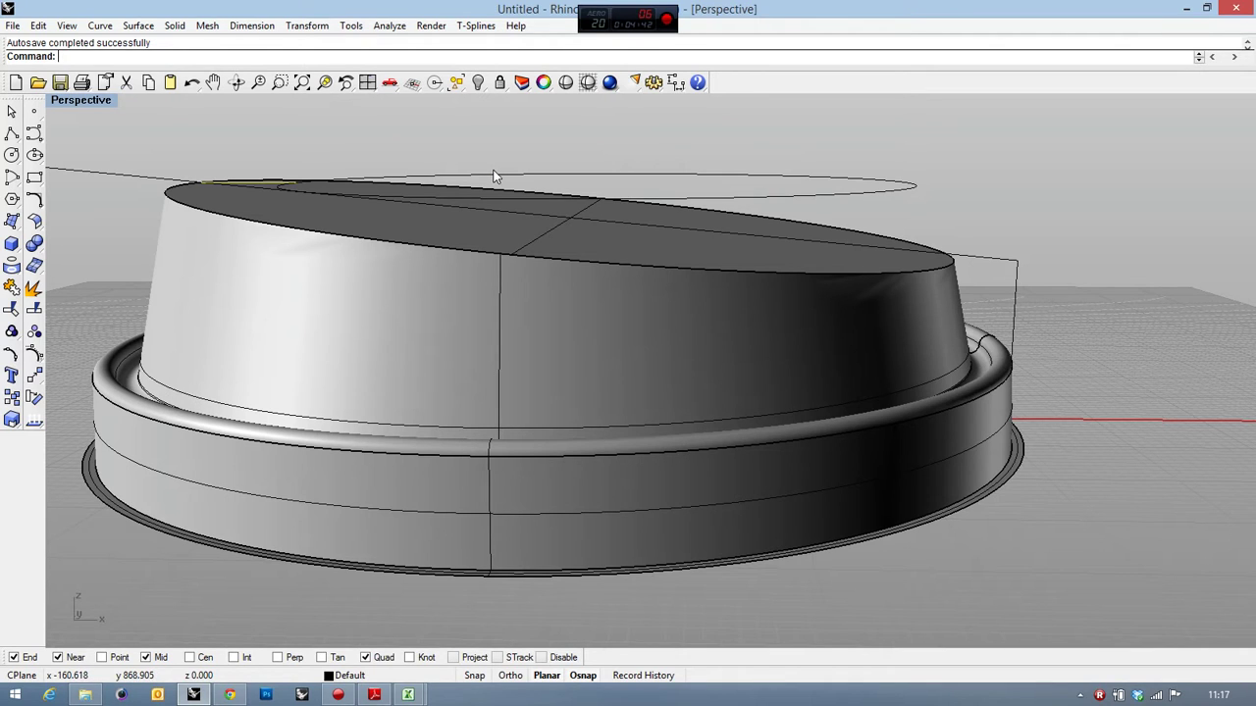
scroll(549, 187, "down", 2)
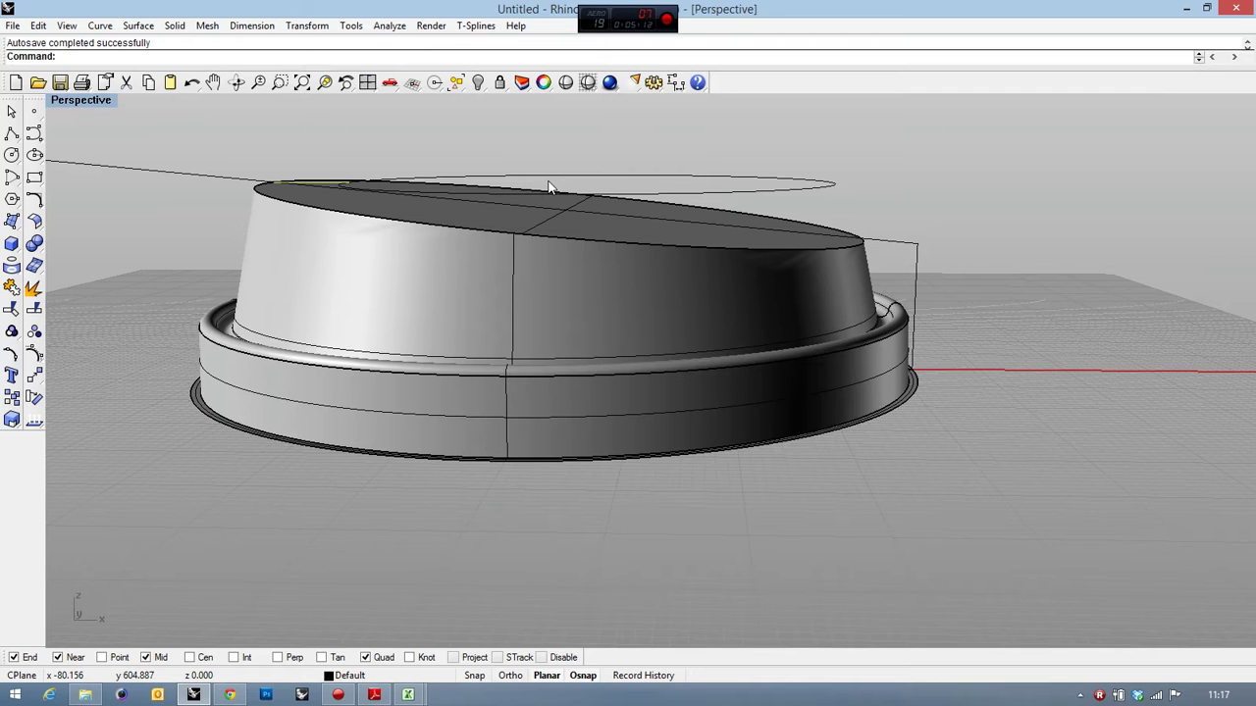
right_click_drag(555, 168, 573, 183)
Step: Start a capped solid extrusion of the circle with extruding to both sides turned off
left_click(604, 156)
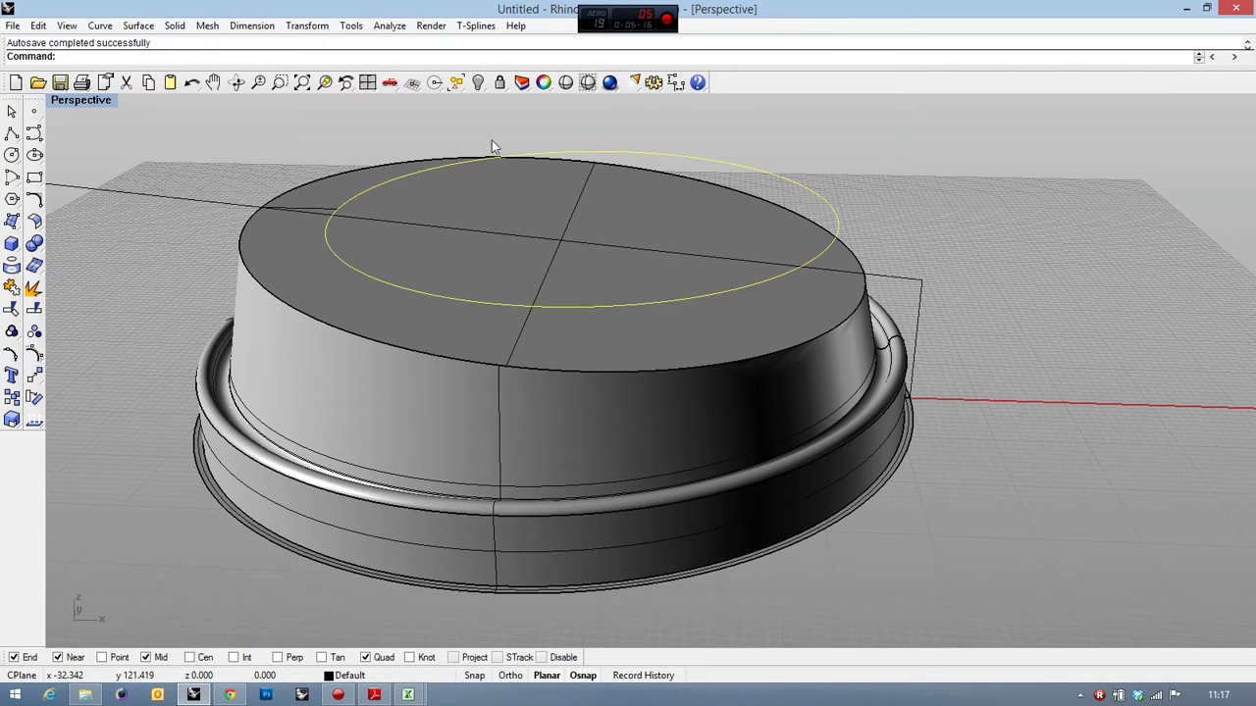
left_click(11, 243)
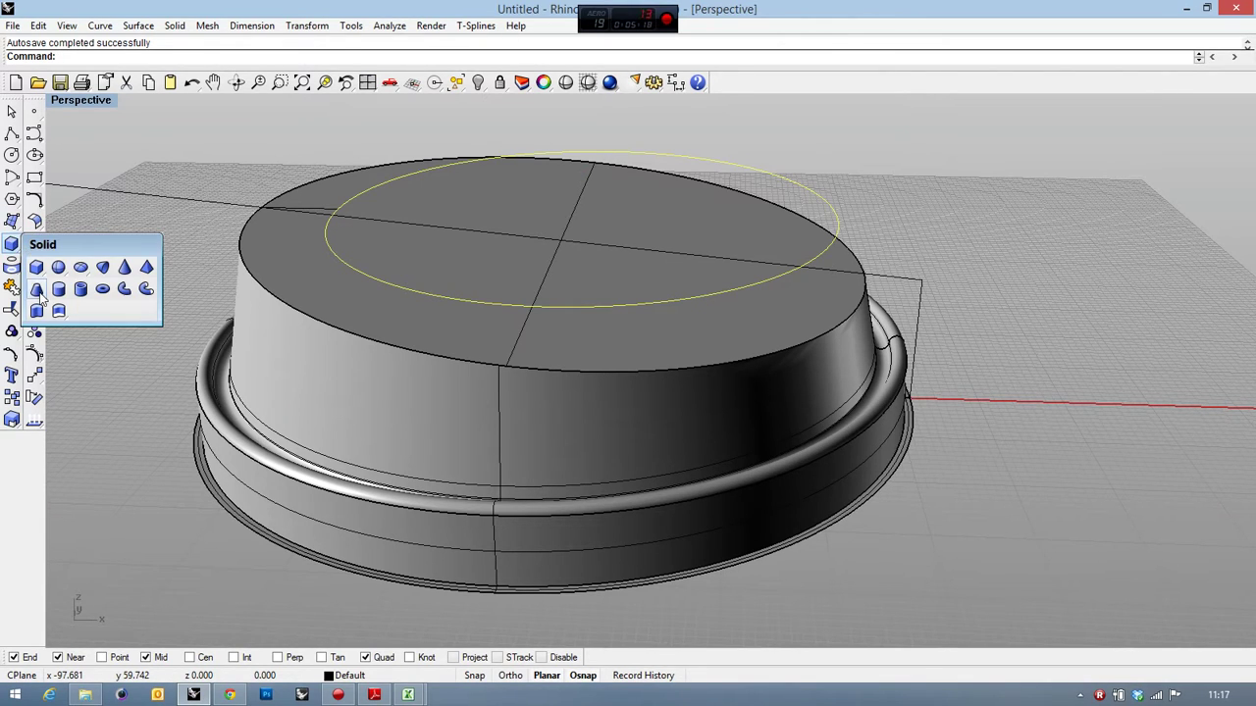
left_click(38, 290)
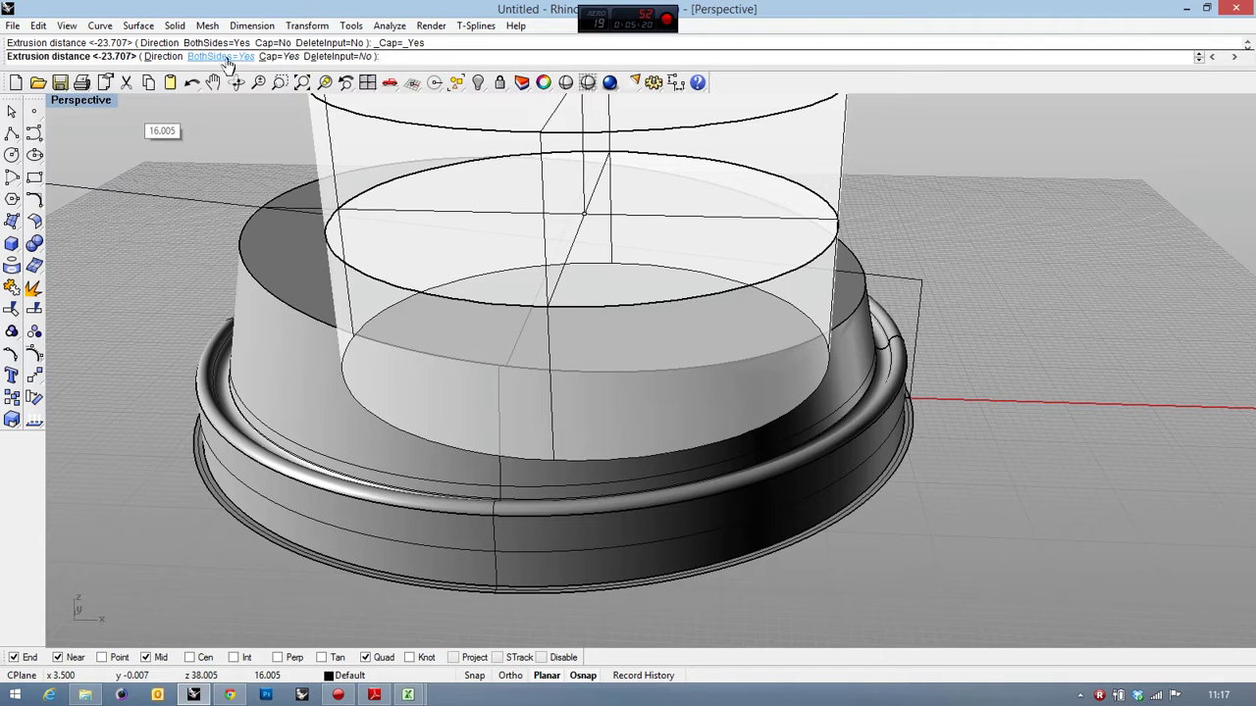
left_click(221, 56)
double_click(110, 101)
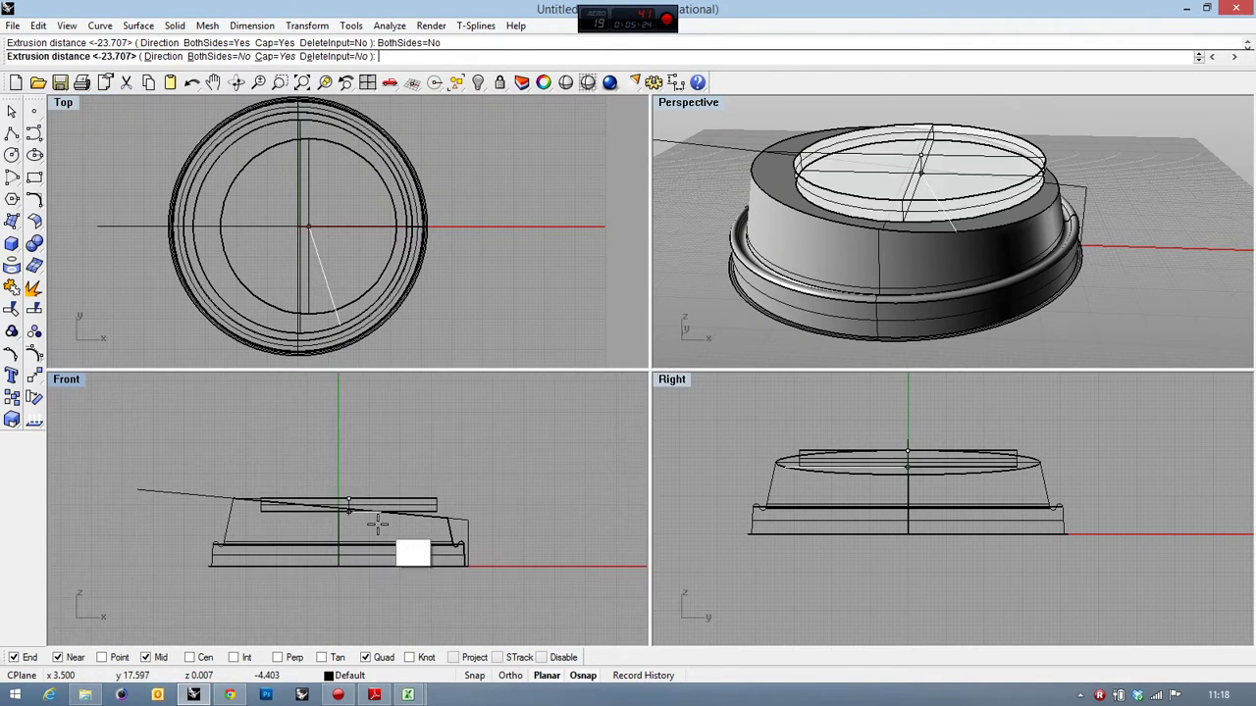
Step: Try to extrude the circle by a distance of 7 and undo the extrusion
scroll(157, 477, "up", 3)
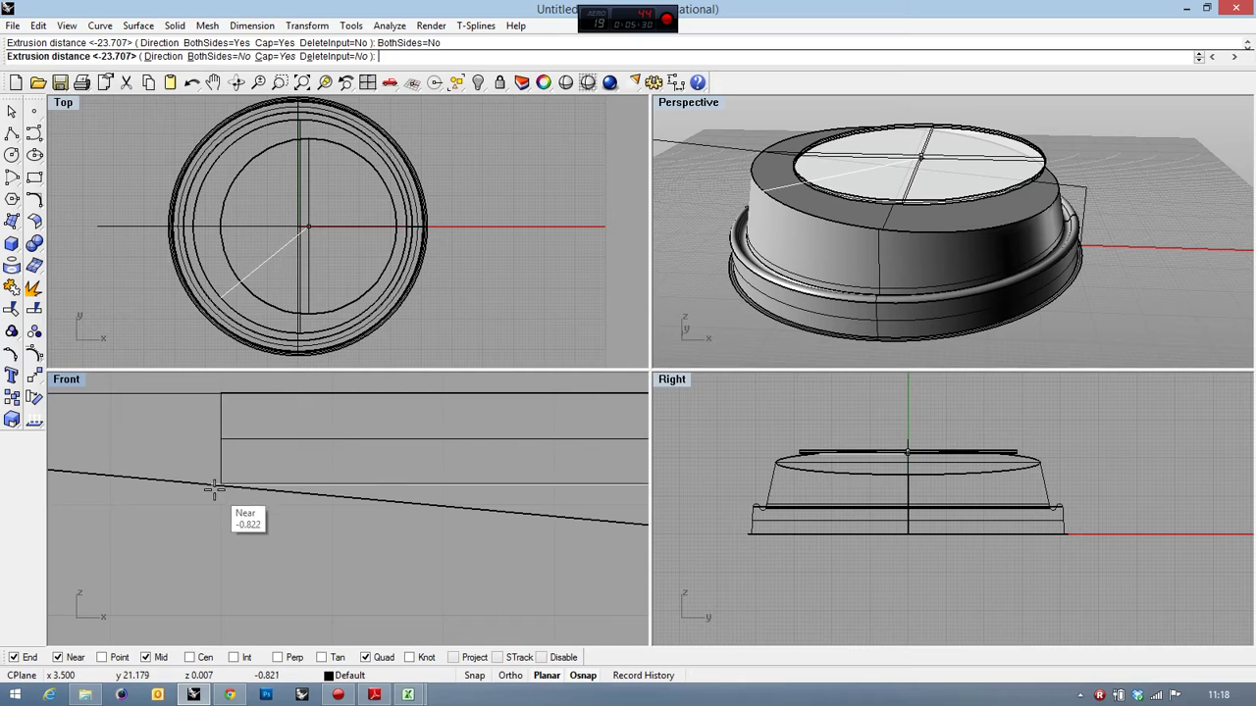
scroll(217, 474, "down", 3)
scroll(223, 474, "down", 2)
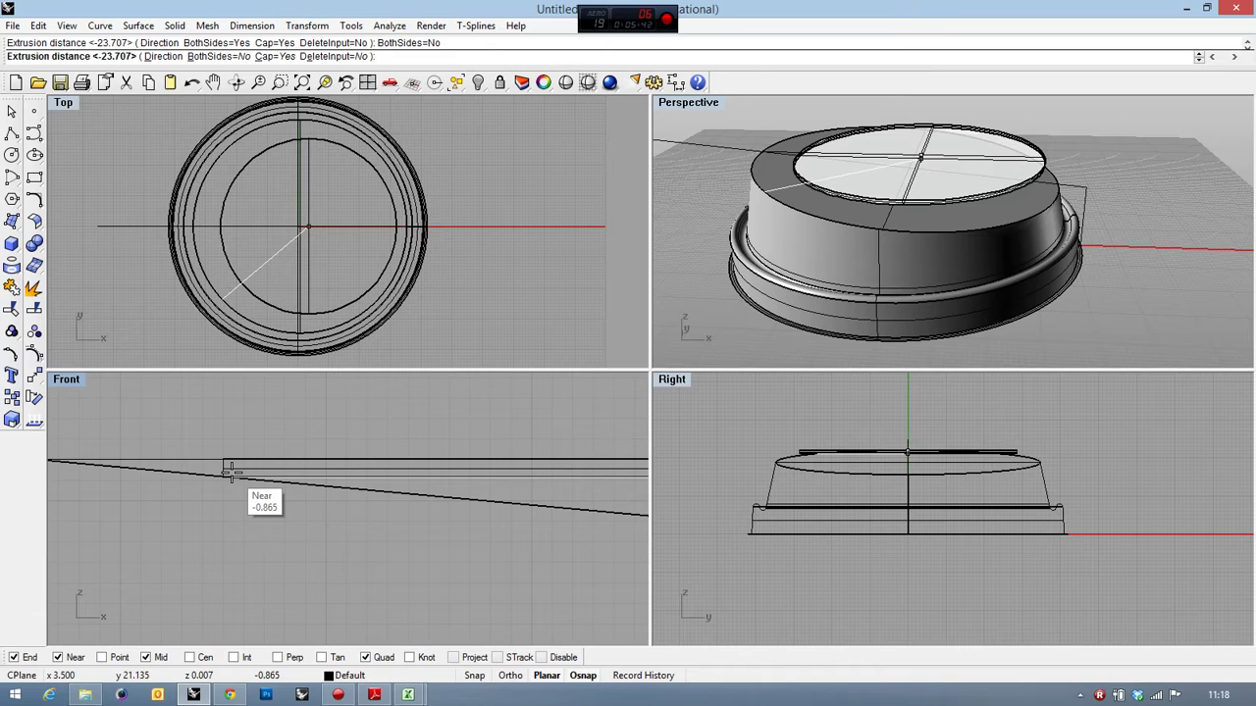
left_click(233, 473)
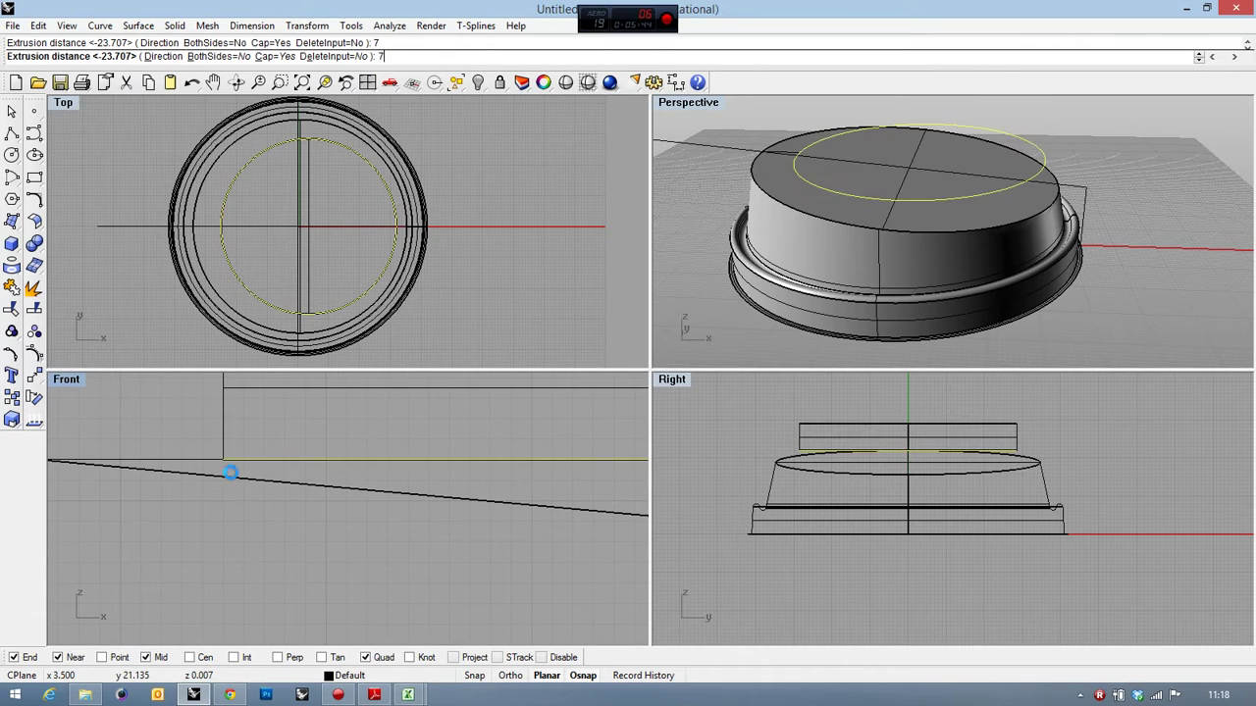
scroll(245, 491, "down", 2)
key("ctrl+z")
Step: Extrude the circle by -7 as a capped solid reaching down into the body
right_click(243, 494)
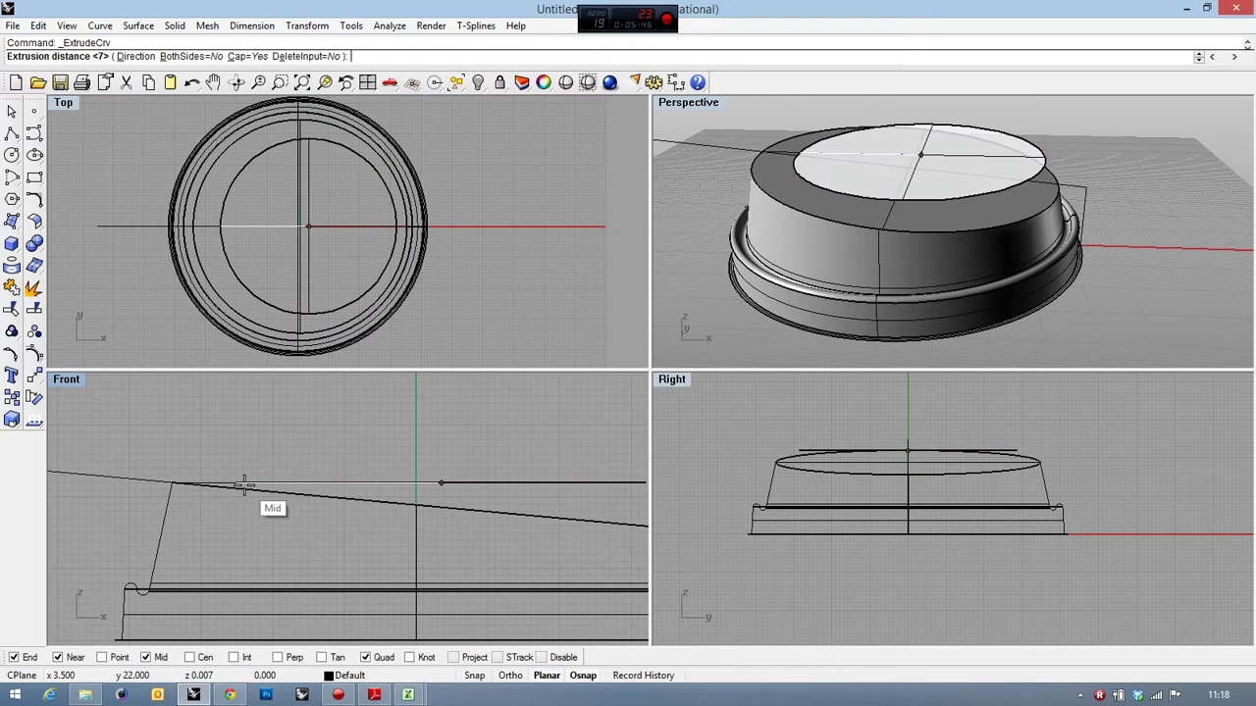
type("-7")
key("Return")
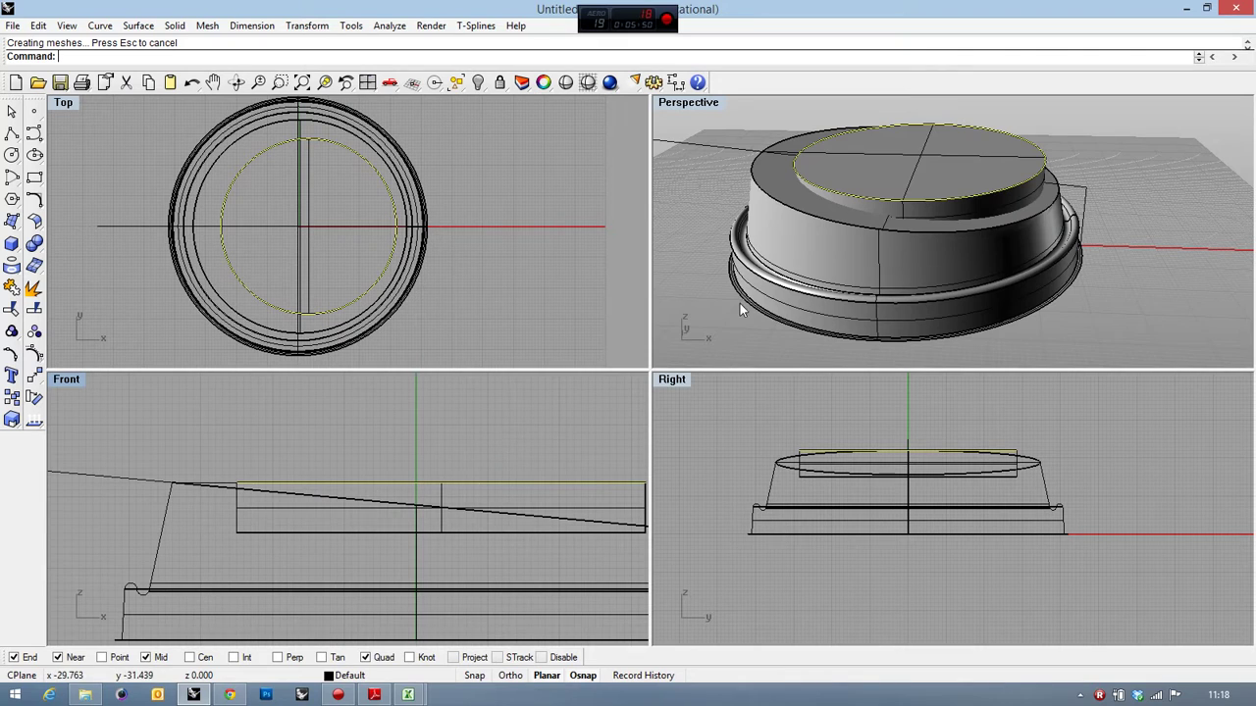
Step: Subtract the extruded disc from the body with a Boolean difference to form a round recess in the slanted top
right_click_drag(952, 233, 1021, 227)
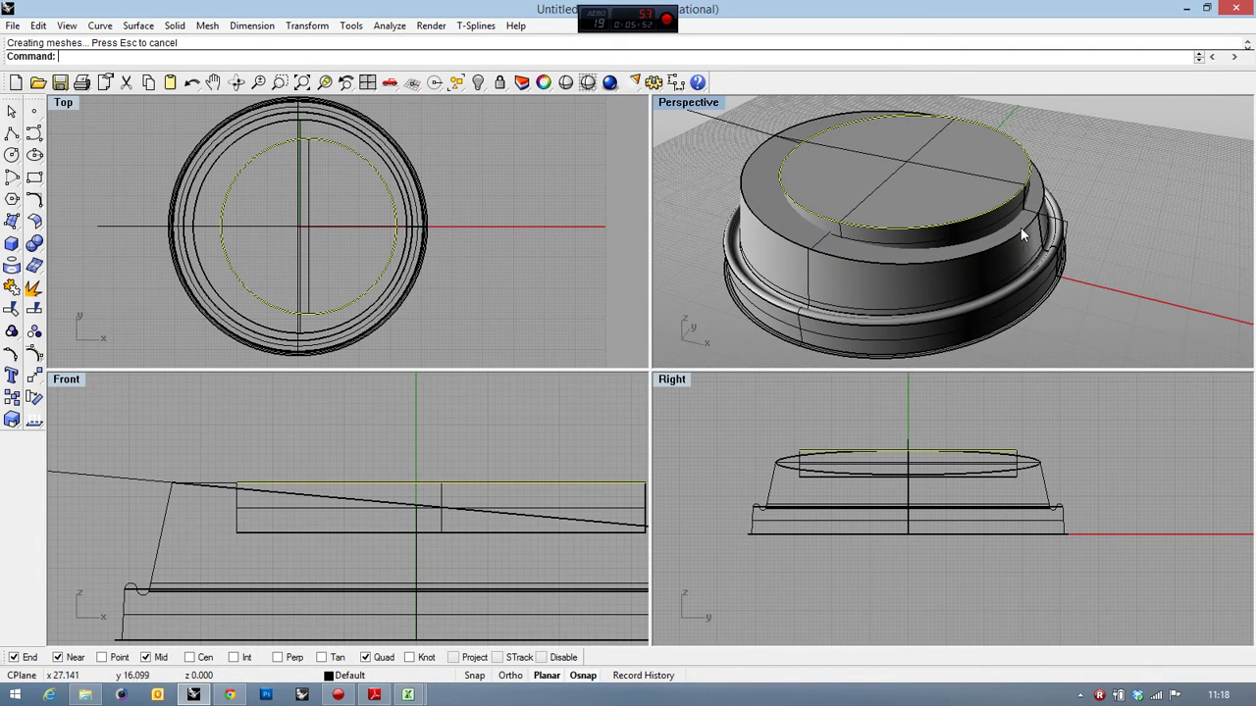
double_click(696, 102)
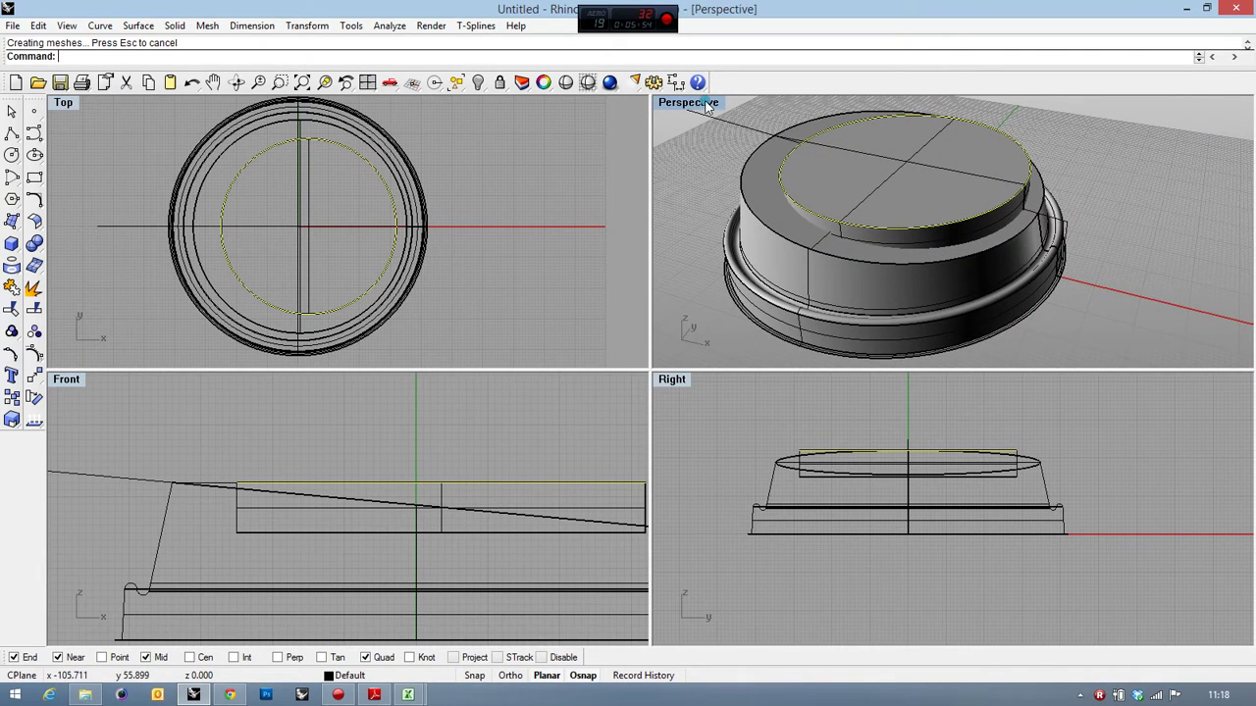
scroll(520, 225, "up", 5)
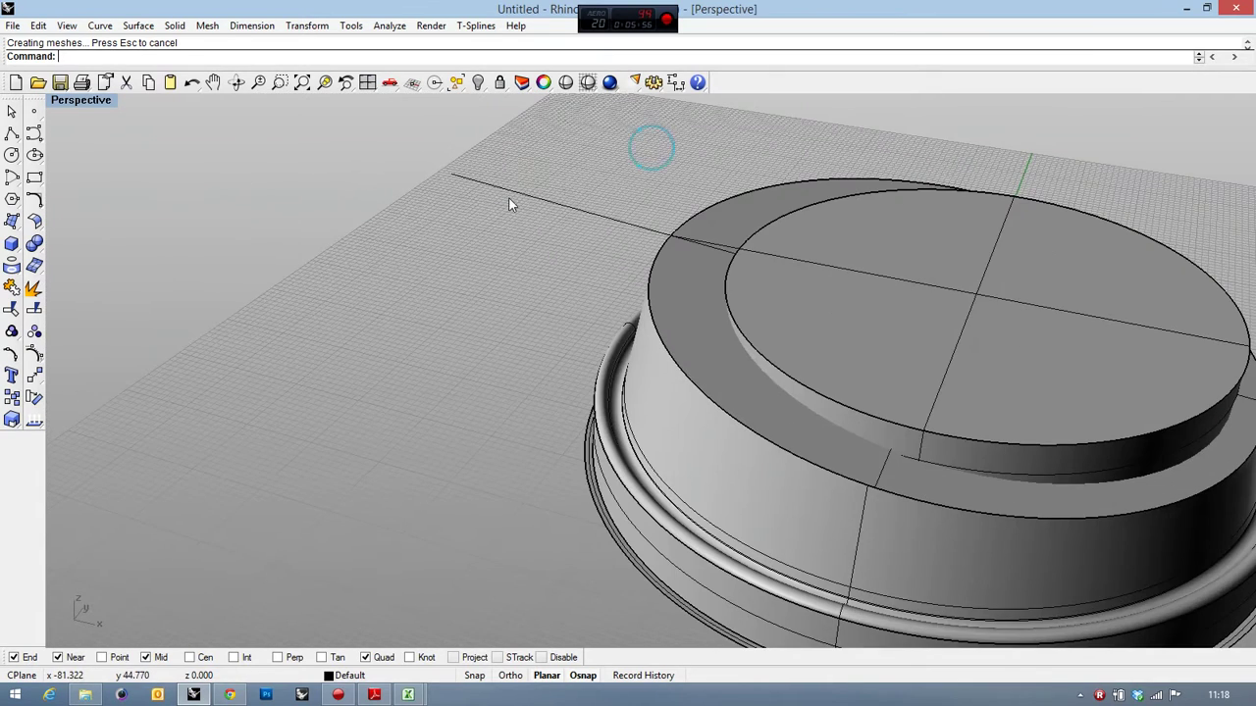
scroll(514, 205, "down", 5)
scroll(611, 177, "up", 3)
left_click(35, 243)
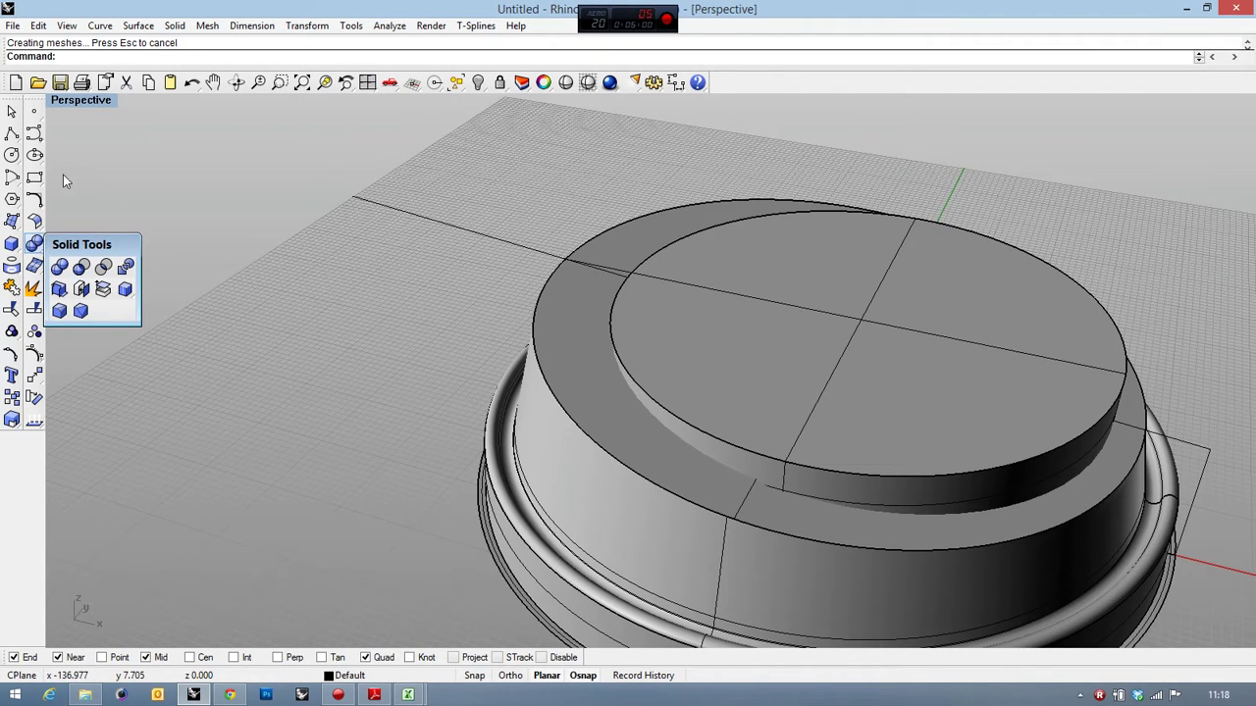
left_click(81, 266)
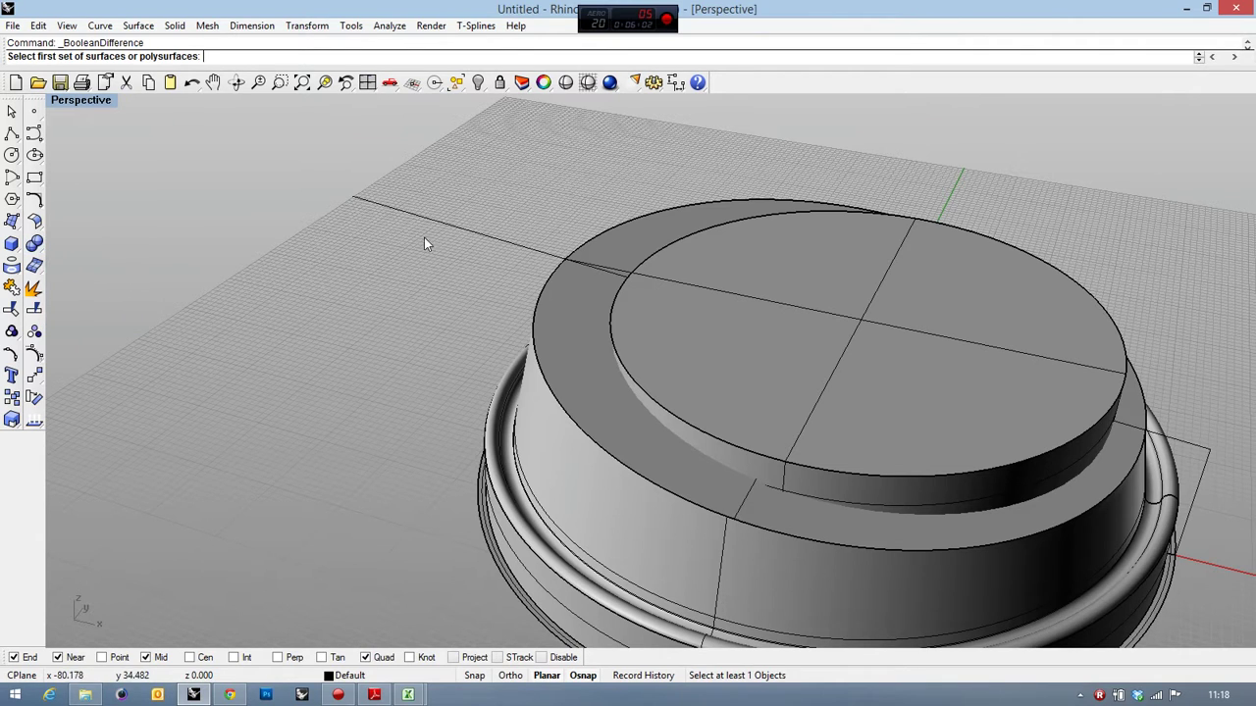
left_click(578, 315)
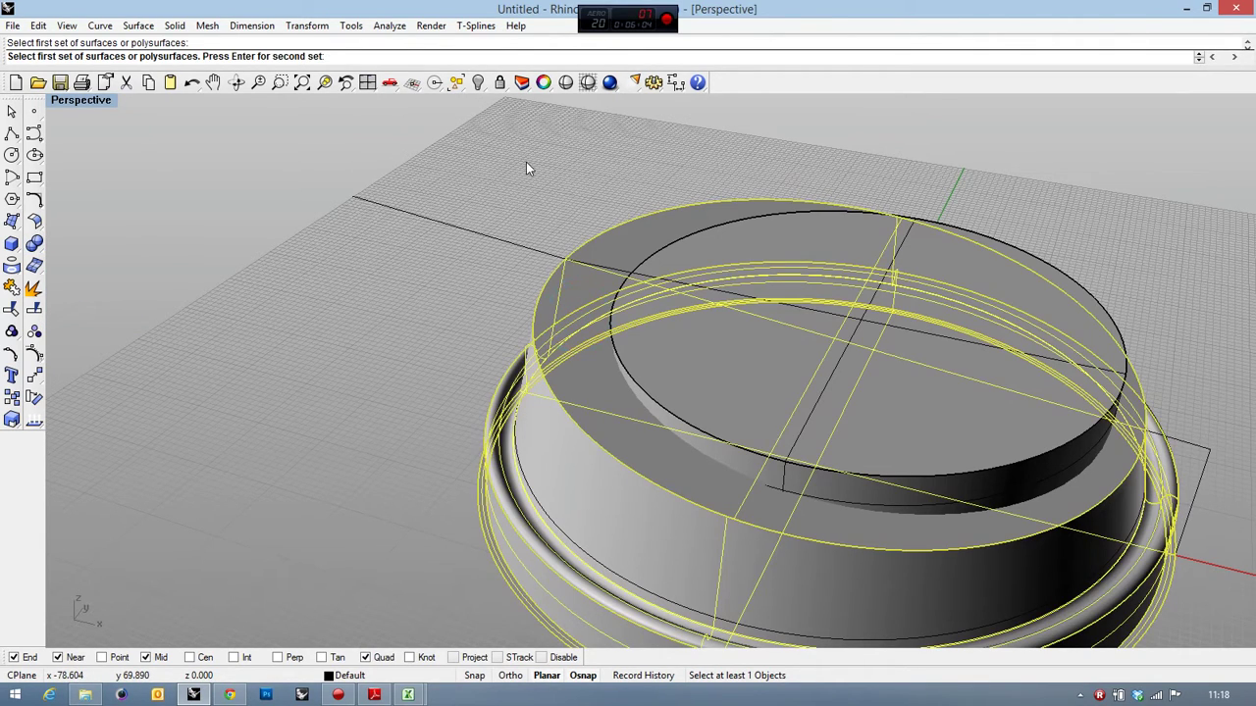
key("Return")
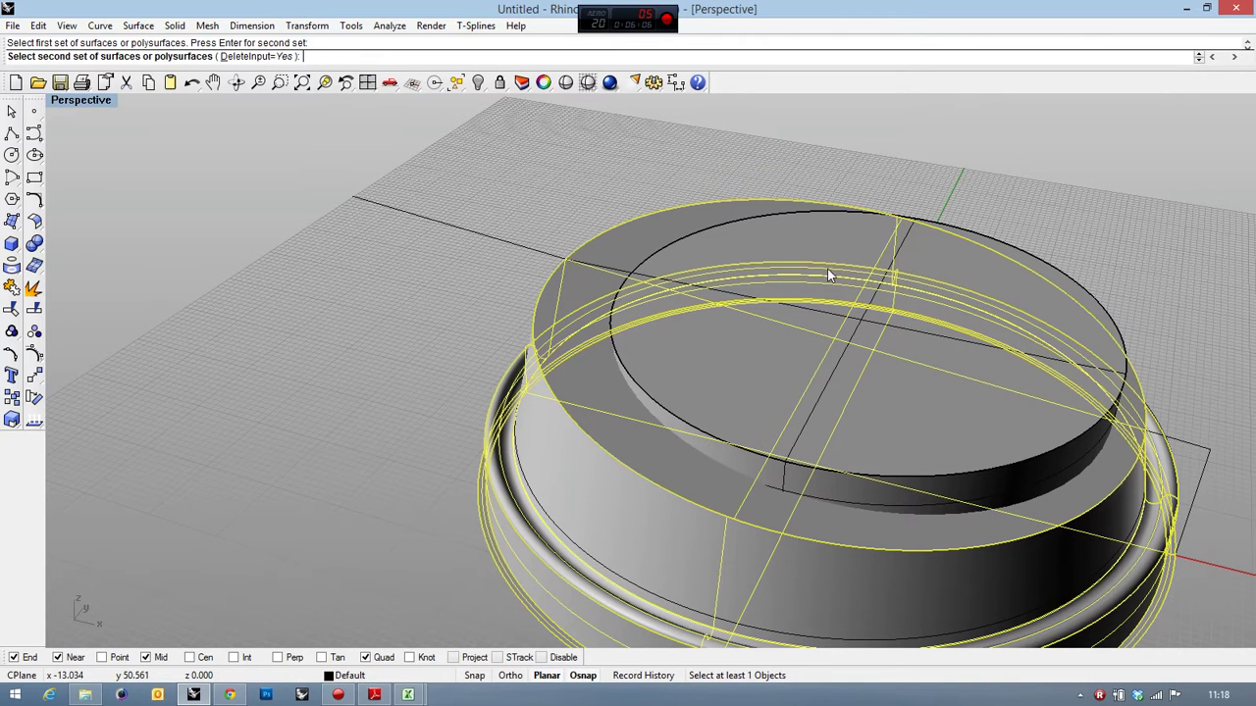
left_click(841, 258)
key("Return")
right_click_drag(873, 177, 833, 334)
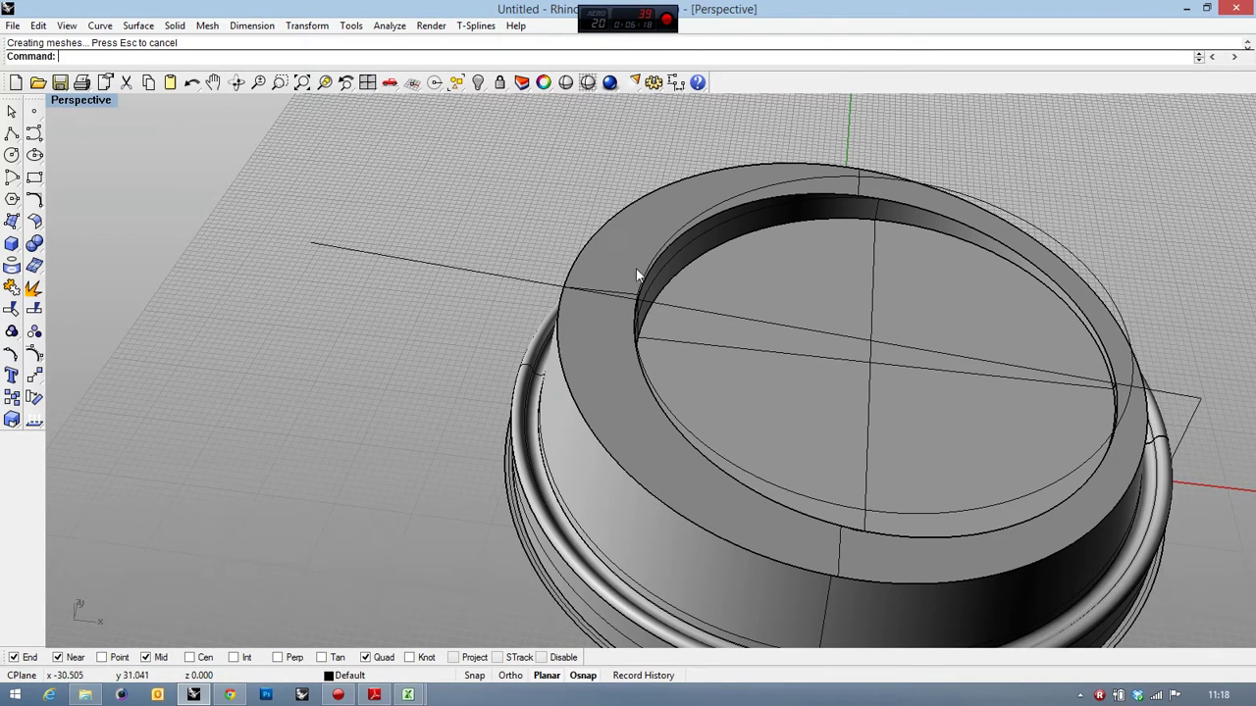
double_click(105, 100)
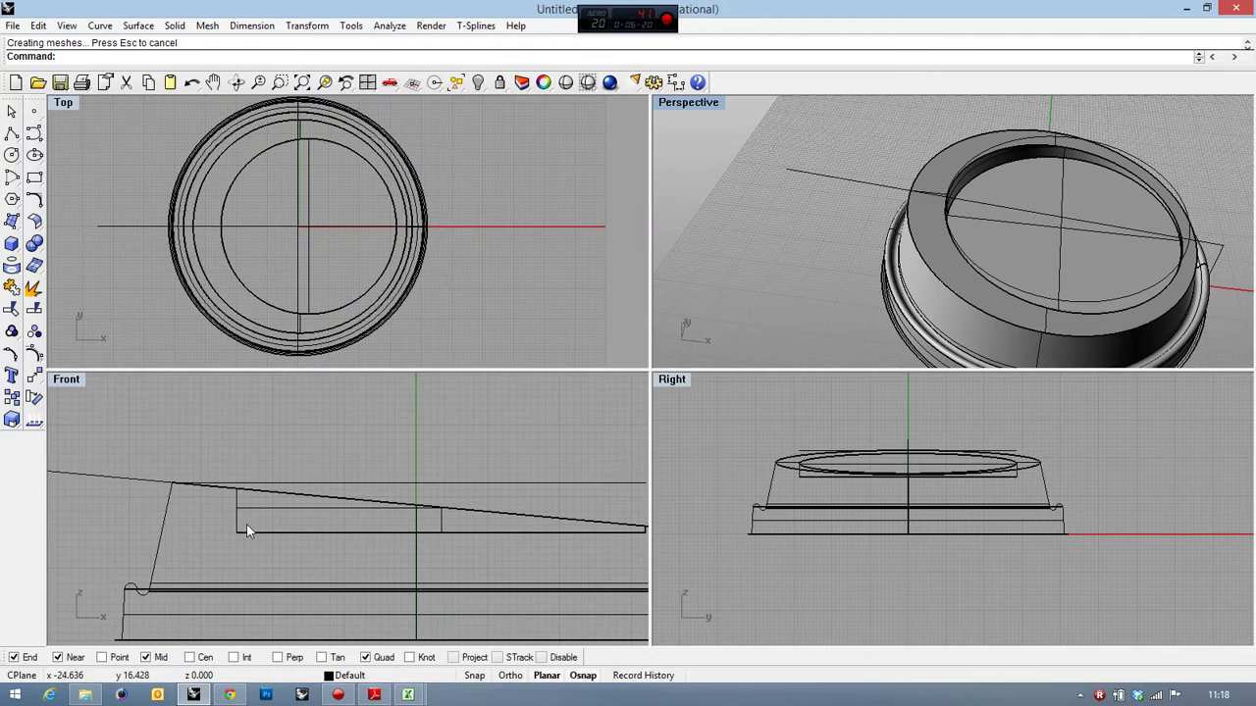
left_click(11, 133)
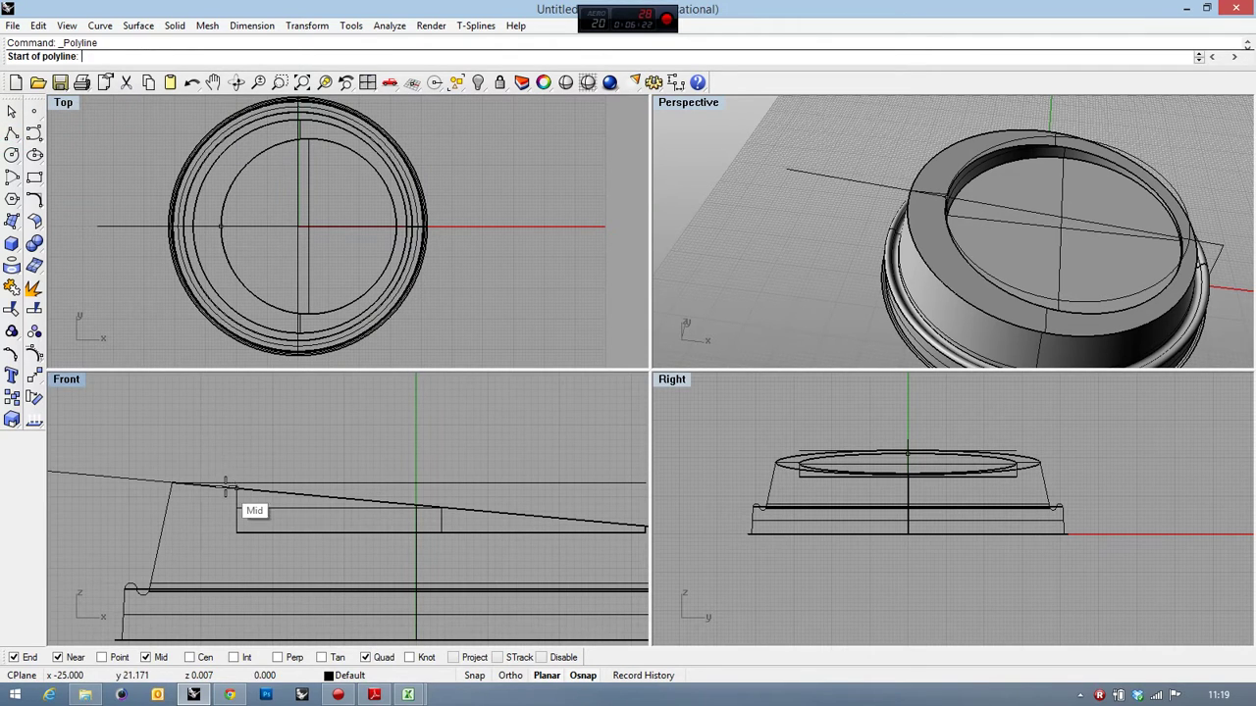
scroll(226, 486, "up", 5)
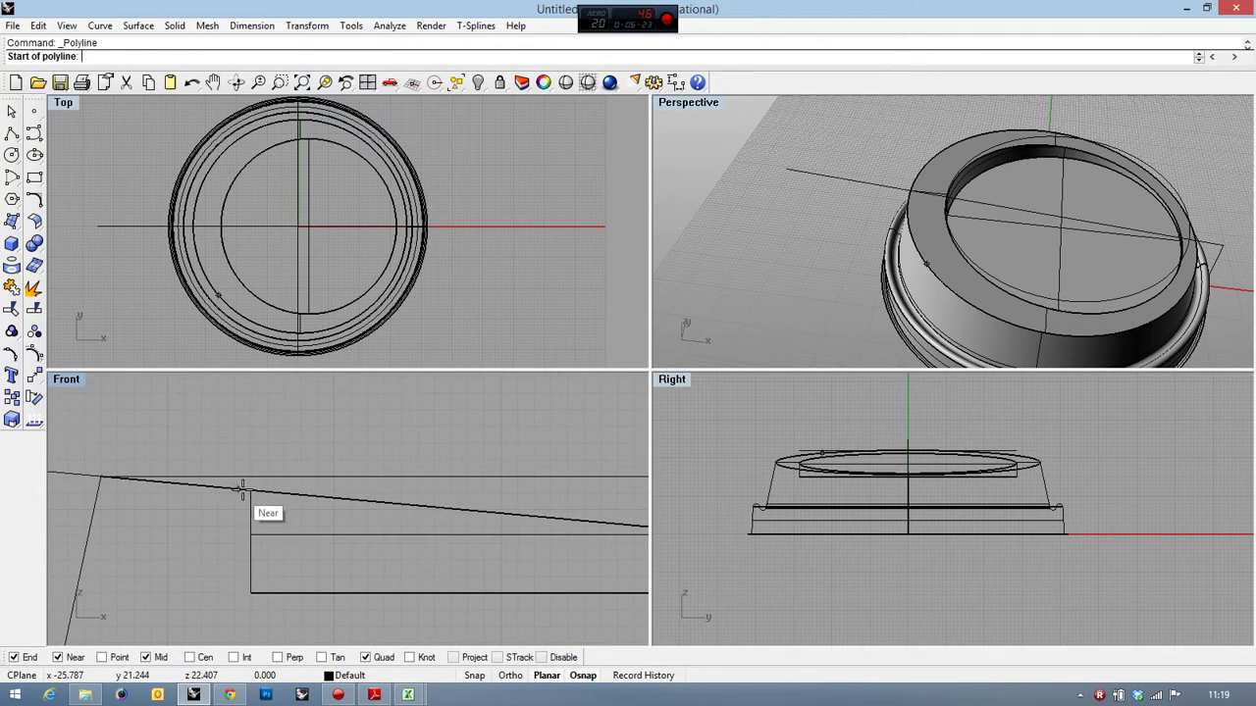
left_click(226, 227)
key("Escape")
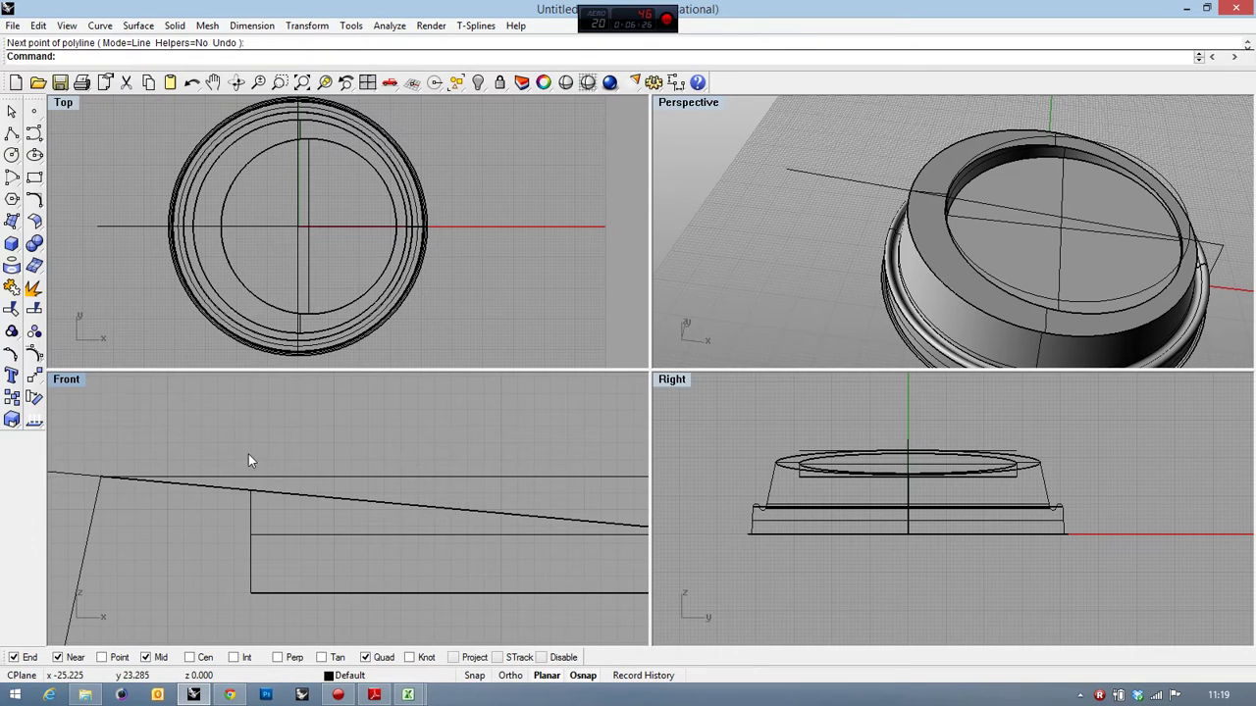
Step: Draw a horizontal line in the Front view from the recess edge on the slanted top outward past the body's high side
scroll(248, 481, "up", 3)
key("Return")
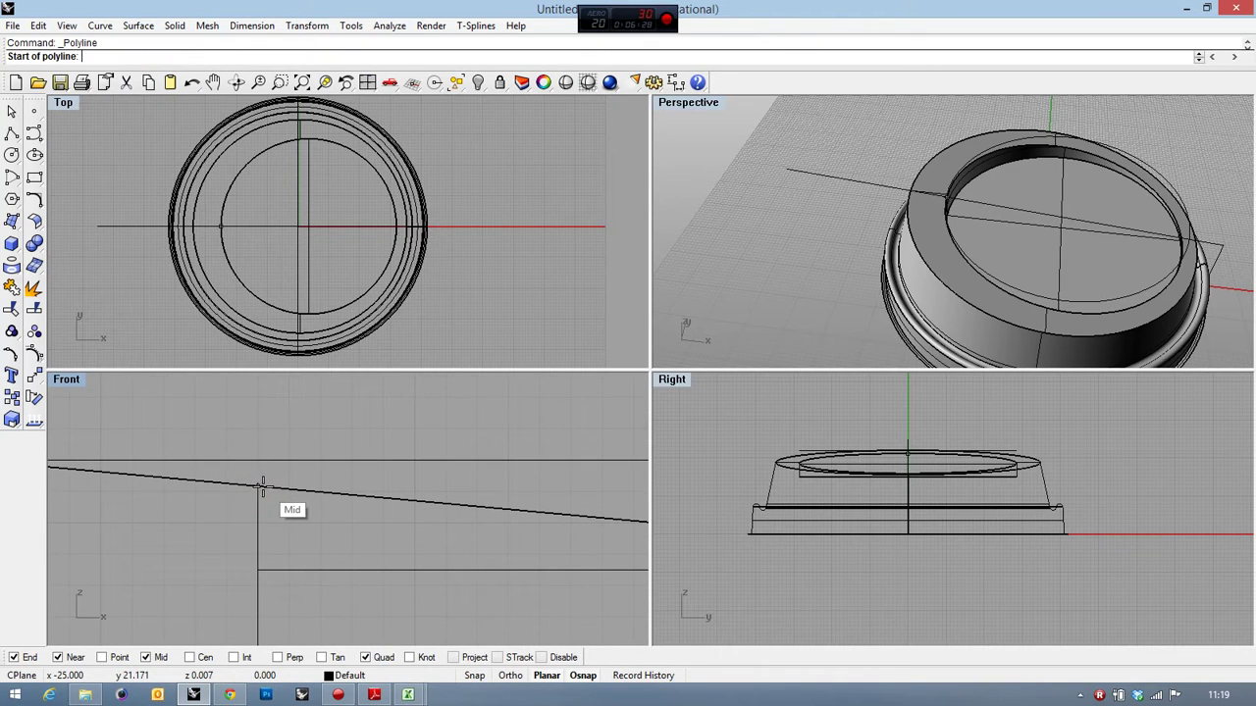
left_click(258, 485)
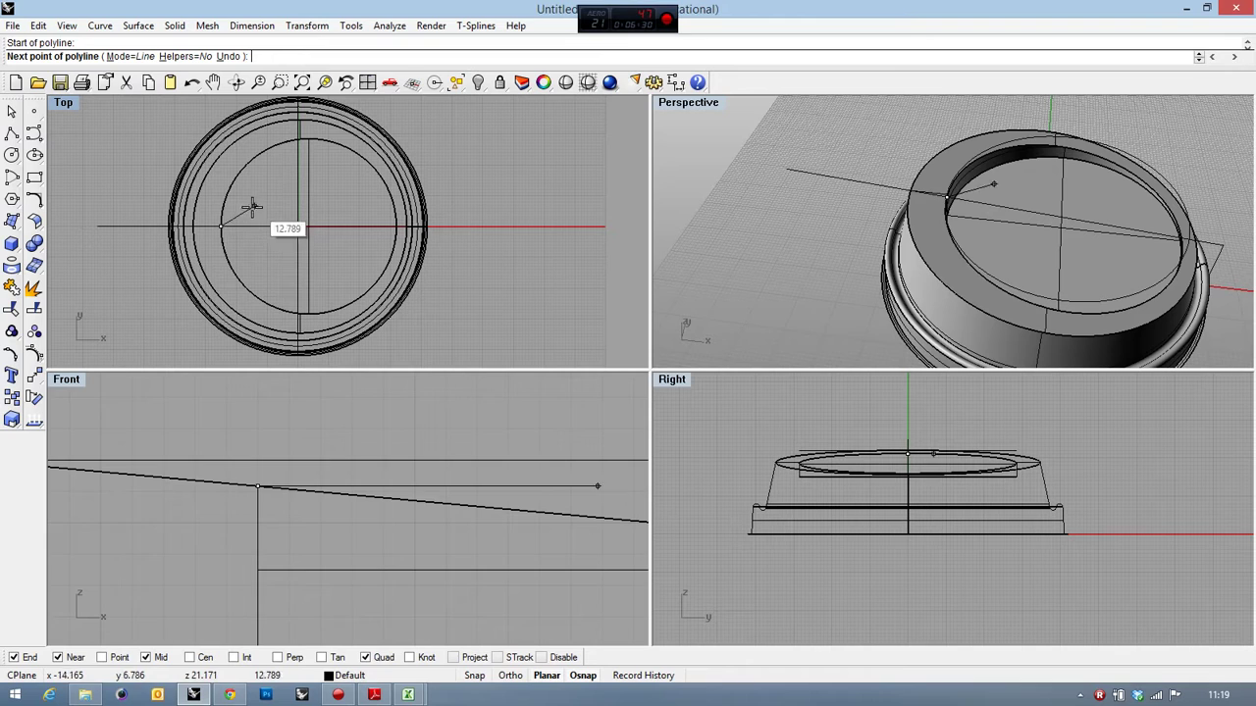
scroll(221, 229, "up", 5)
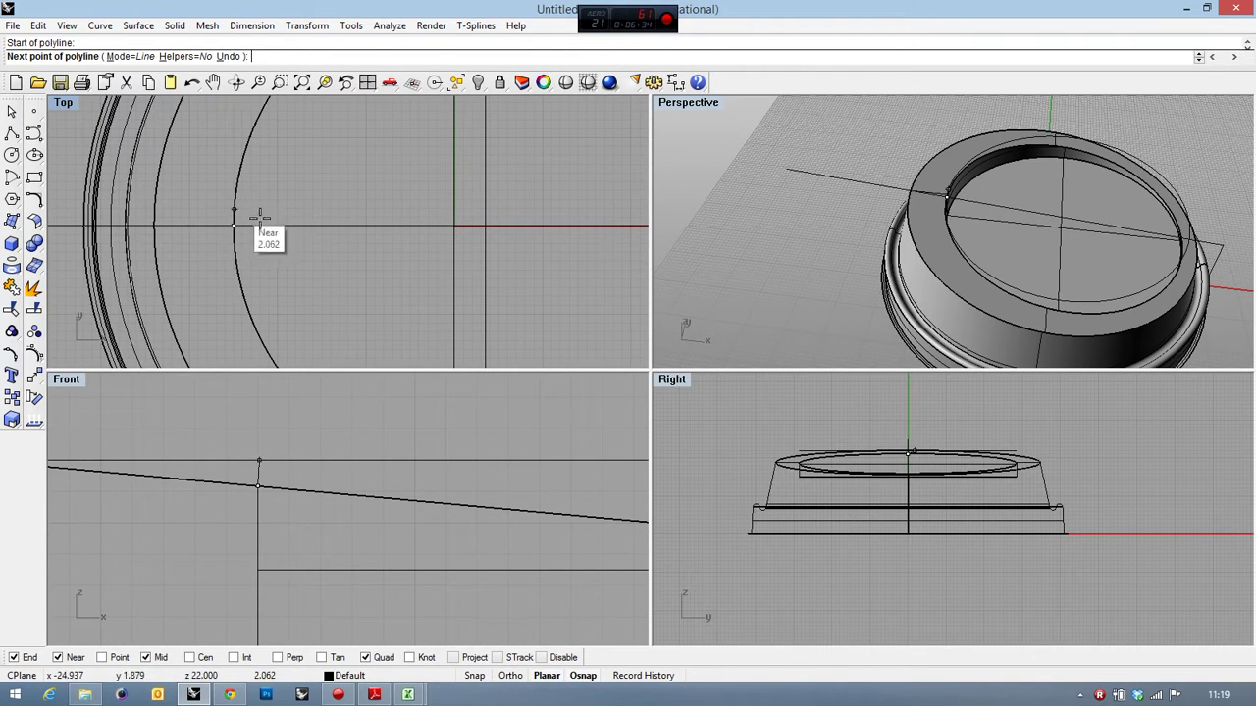
scroll(260, 216, "down", 5)
scroll(452, 434, "down", 4)
left_click(279, 465)
right_click(285, 463)
right_click_drag(881, 180, 809, 176)
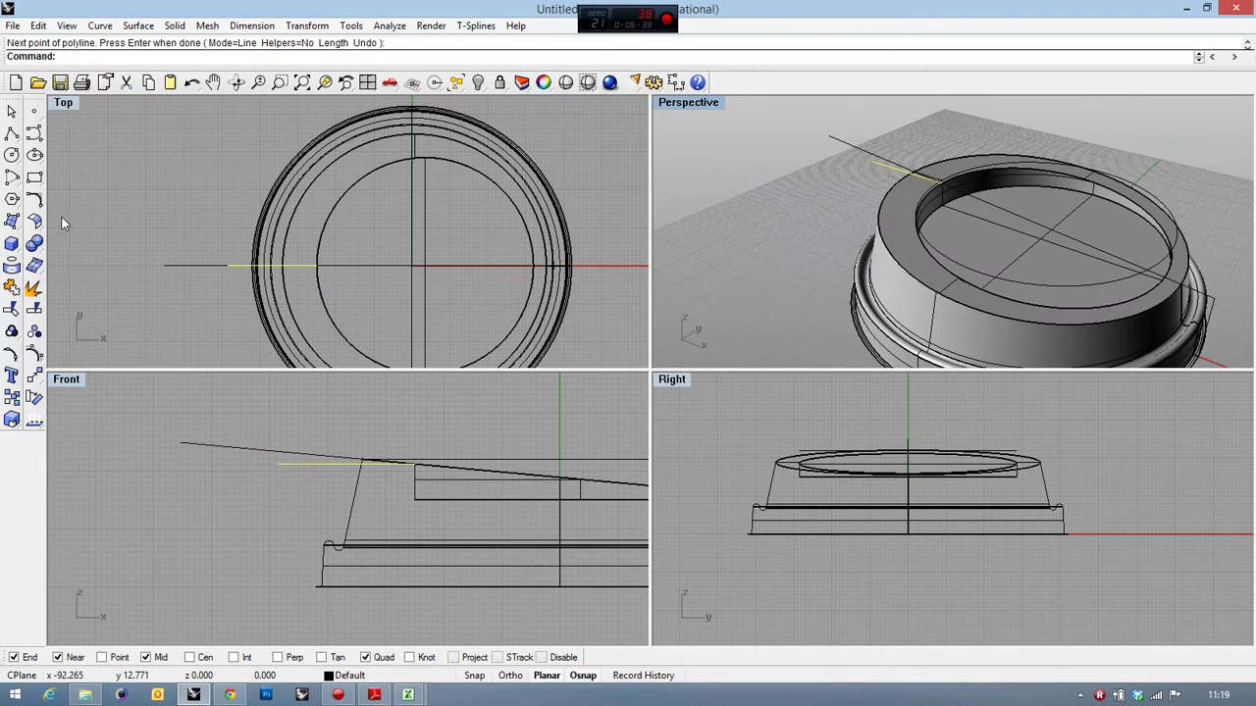
Step: Extrude the line to both sides along the Y direction into a flat strip reaching beyond the body
left_click(10, 310)
left_click(11, 243)
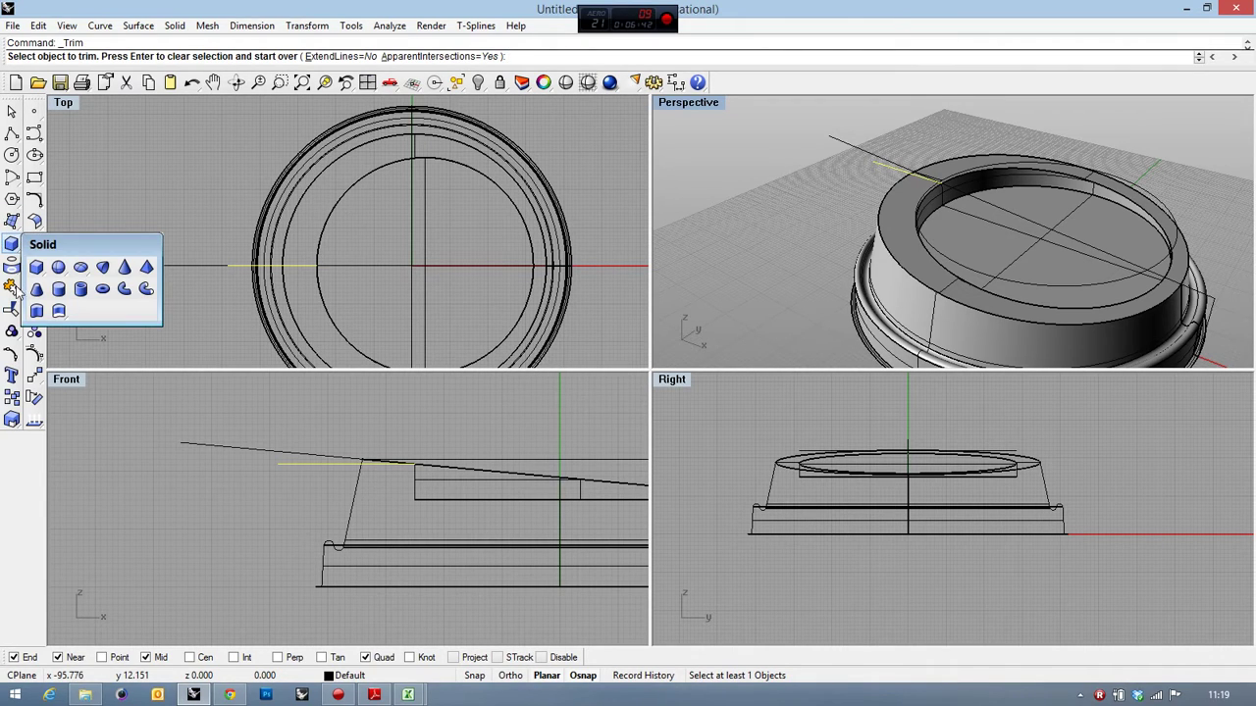
left_click(36, 310)
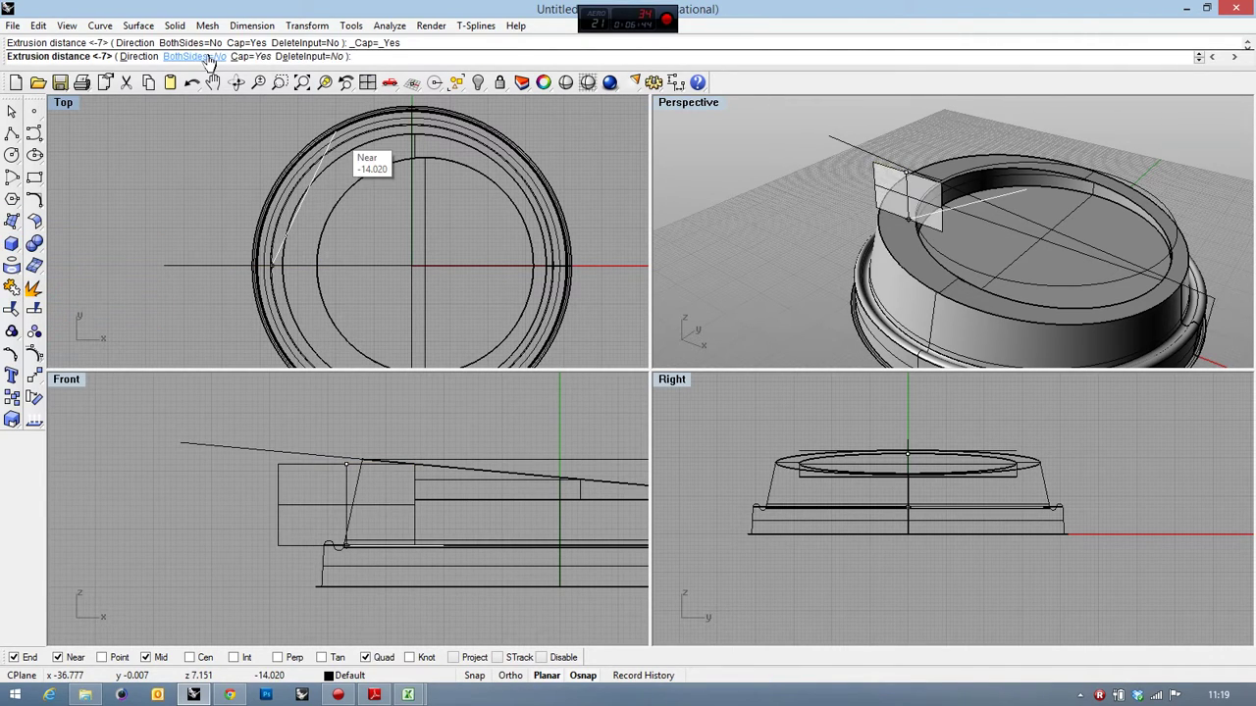
left_click(202, 56)
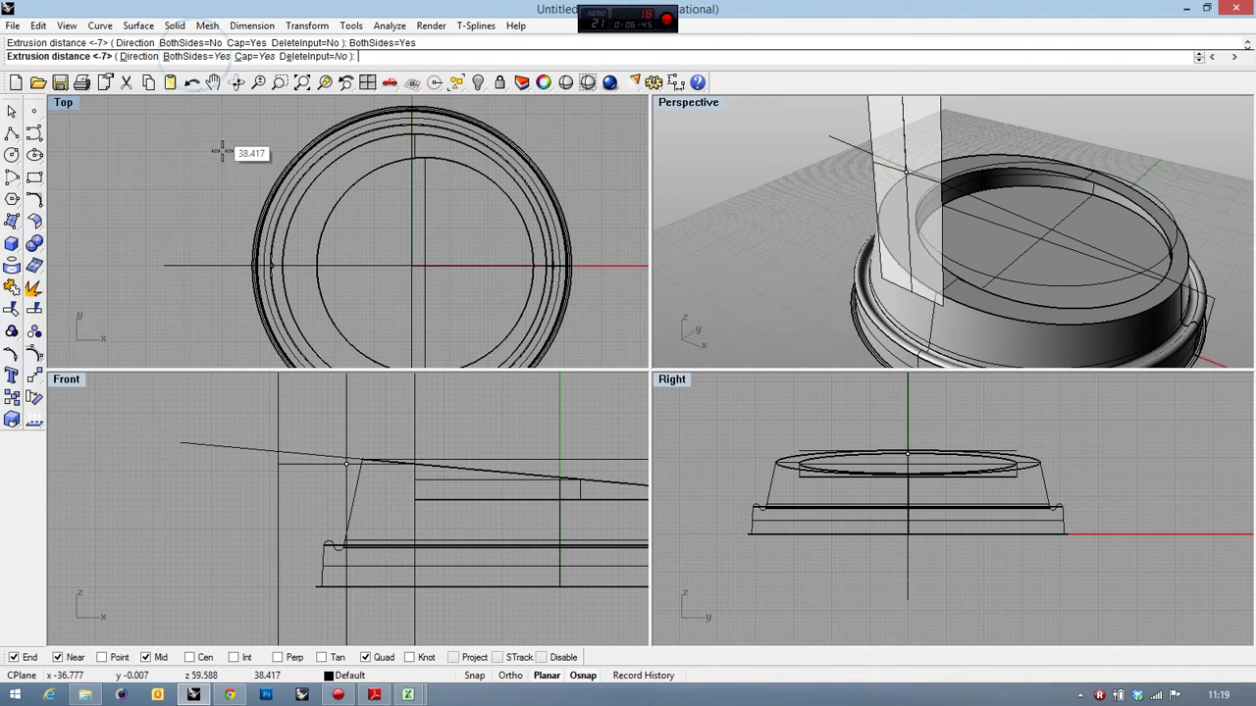
left_click(139, 57)
left_click(182, 272)
scroll(178, 282, "down", 3)
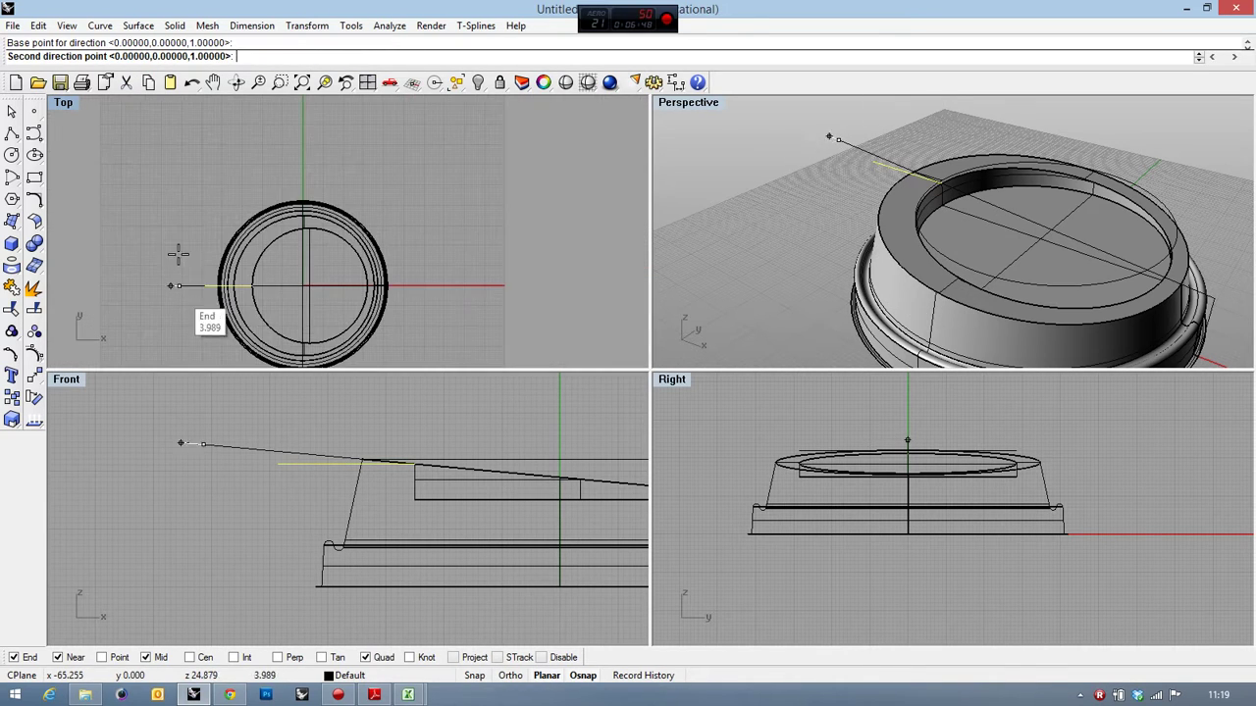
left_click(180, 139)
left_click(180, 138)
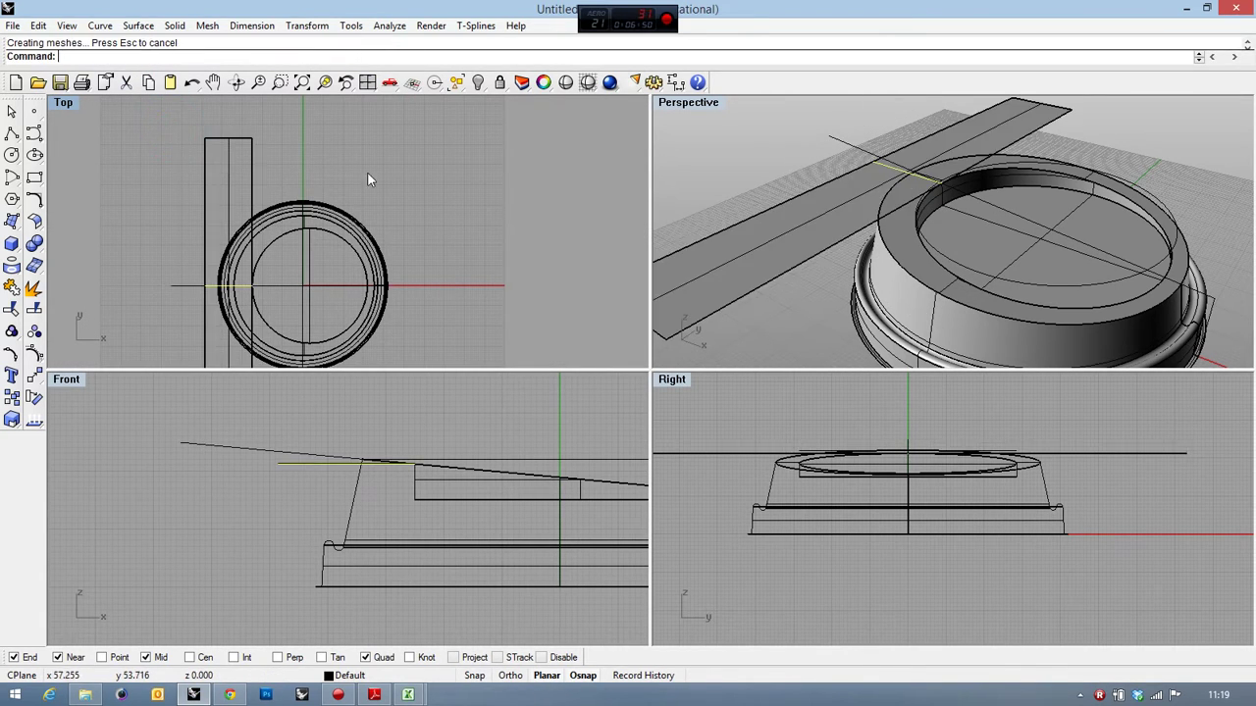
Step: Trim away the high part of the slanted top that rises above the flat strip, using the strip as cutting object
right_click_drag(788, 161, 848, 100)
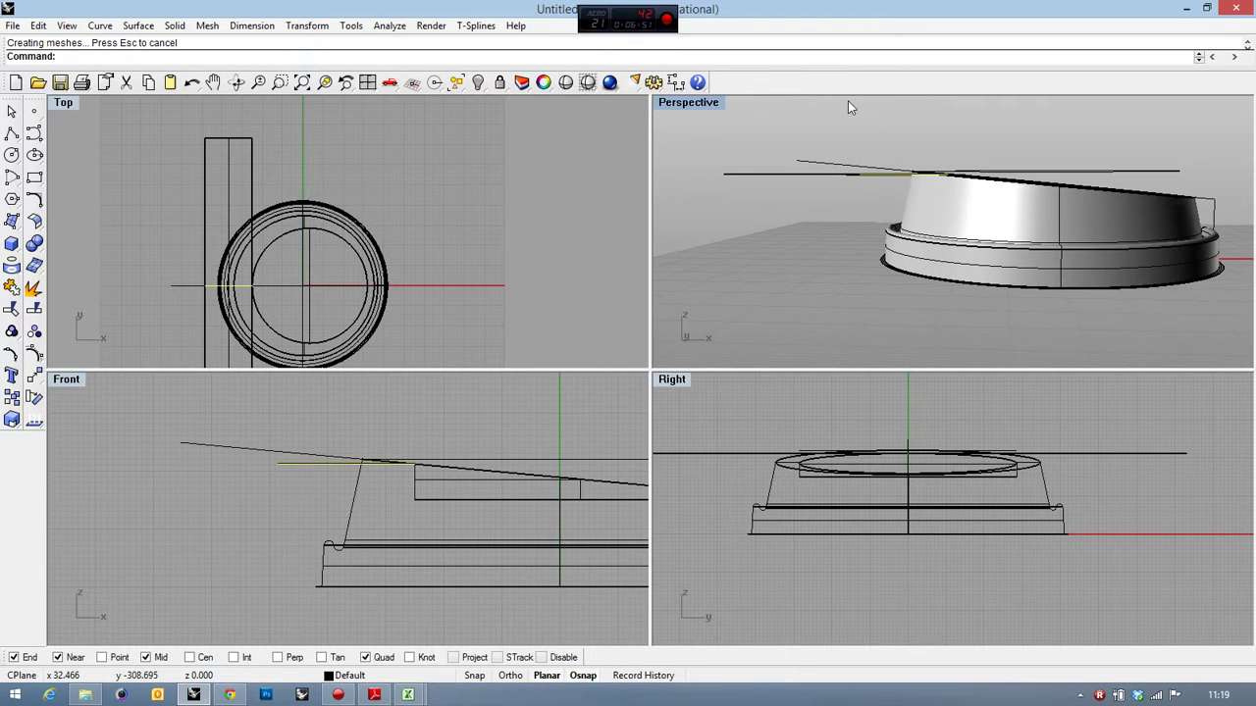
double_click(696, 102)
right_click_drag(645, 134, 612, 160)
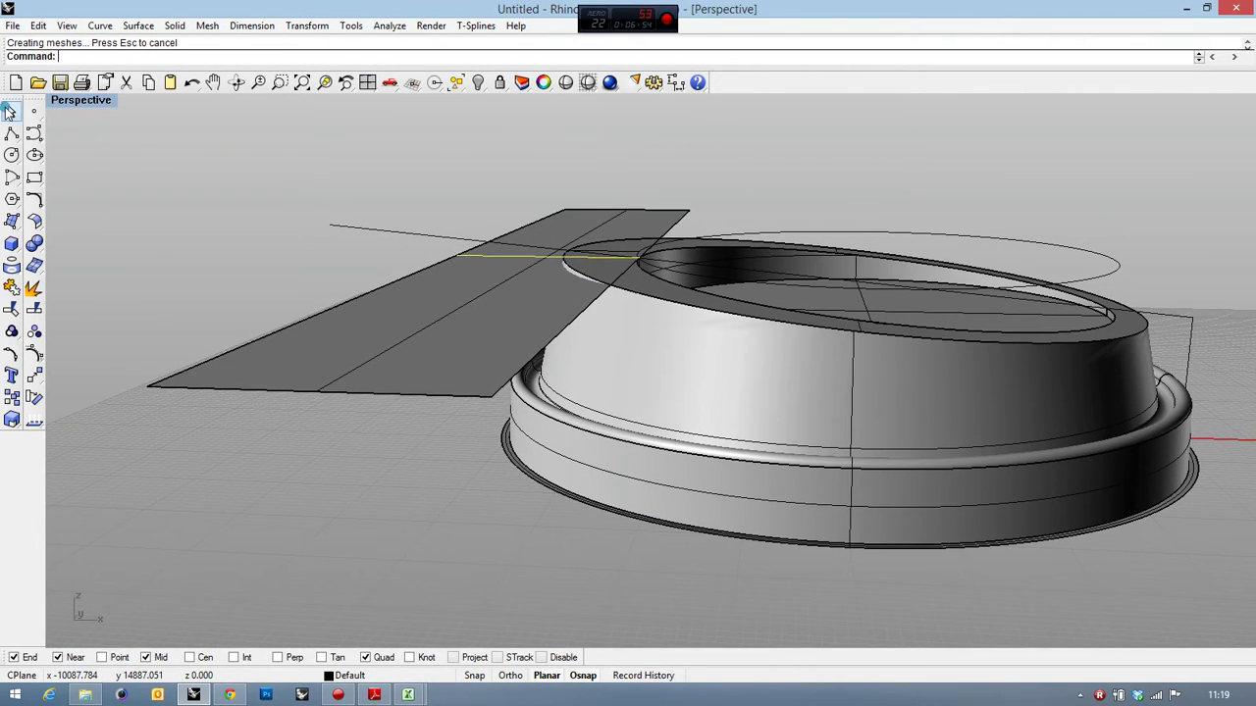
right_click_drag(344, 168, 618, 253)
scroll(618, 253, "up", 3)
left_click(557, 179)
left_click(12, 310)
left_click(539, 286)
key("Return")
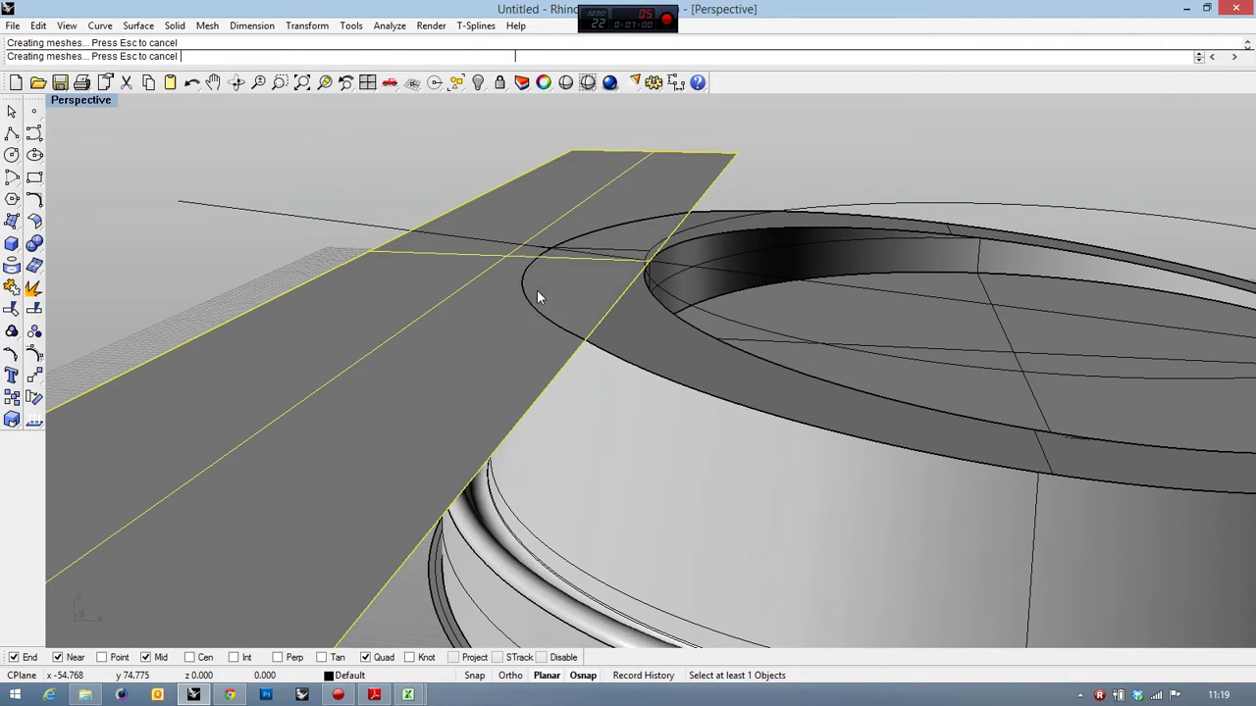
right_click(145, 142)
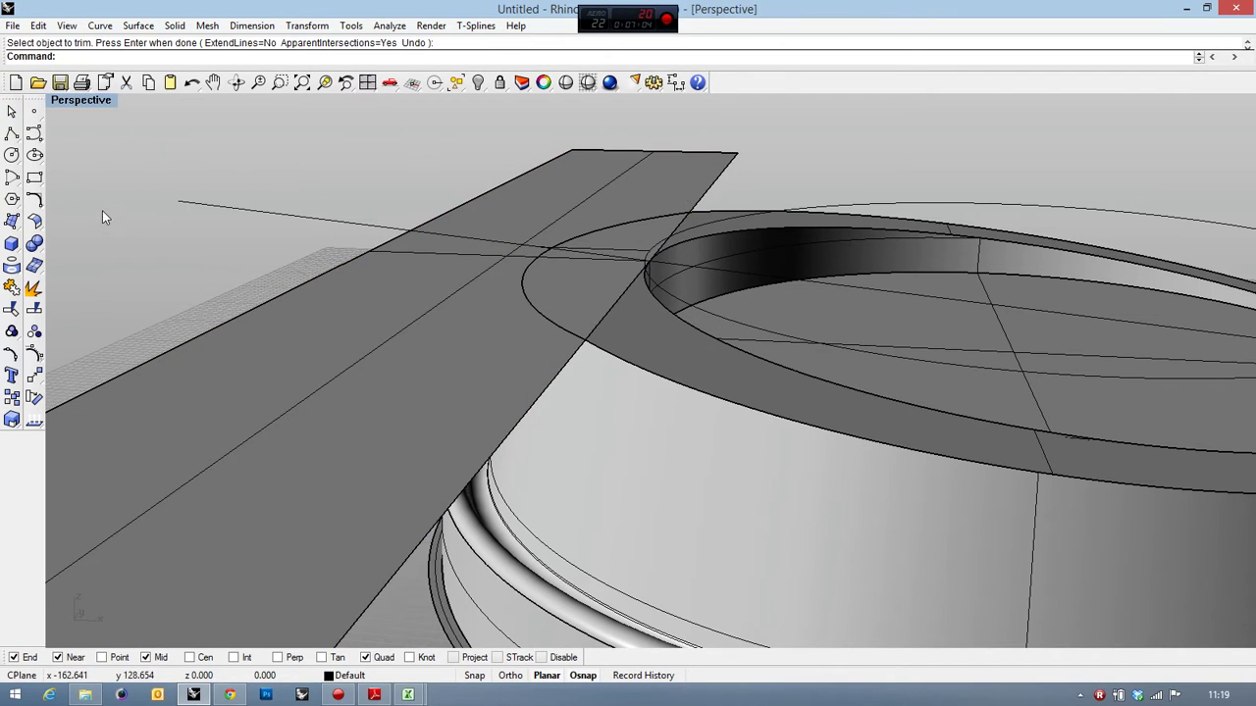
Step: Delete the cutting strip and cap the opening left in the body's top
left_click(677, 174)
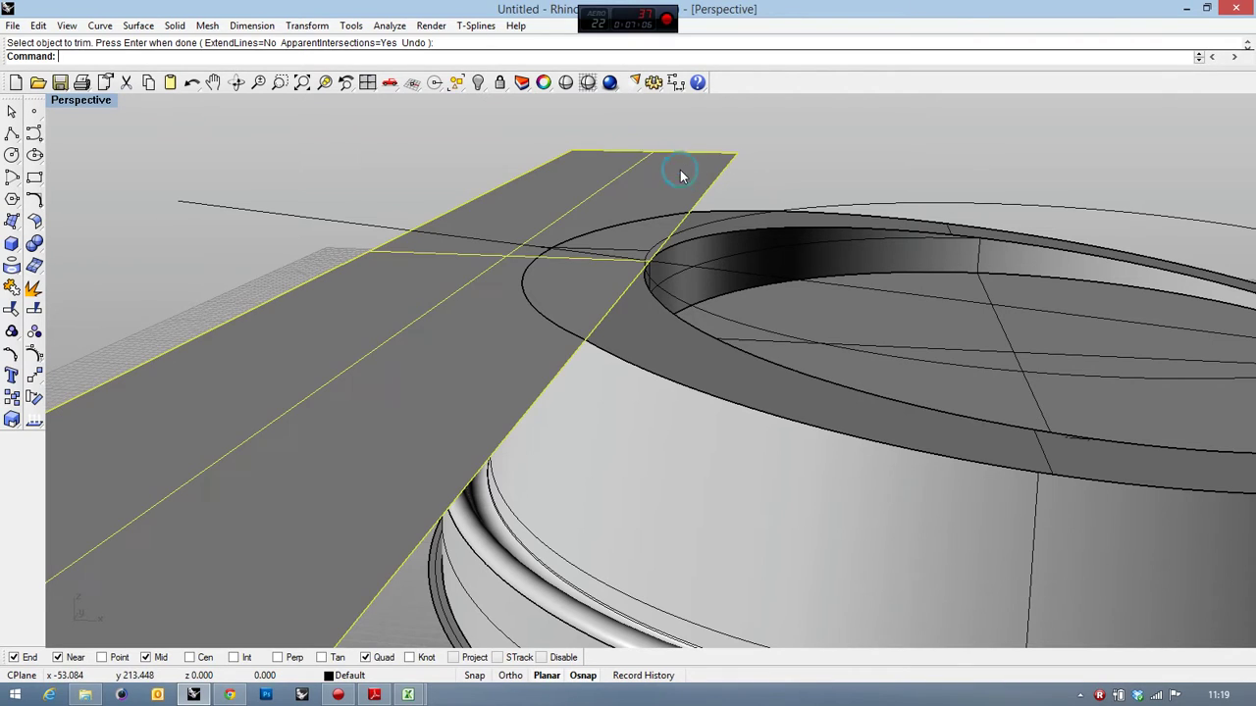
key("Delete")
right_click_drag(609, 197, 687, 197)
left_click(688, 196)
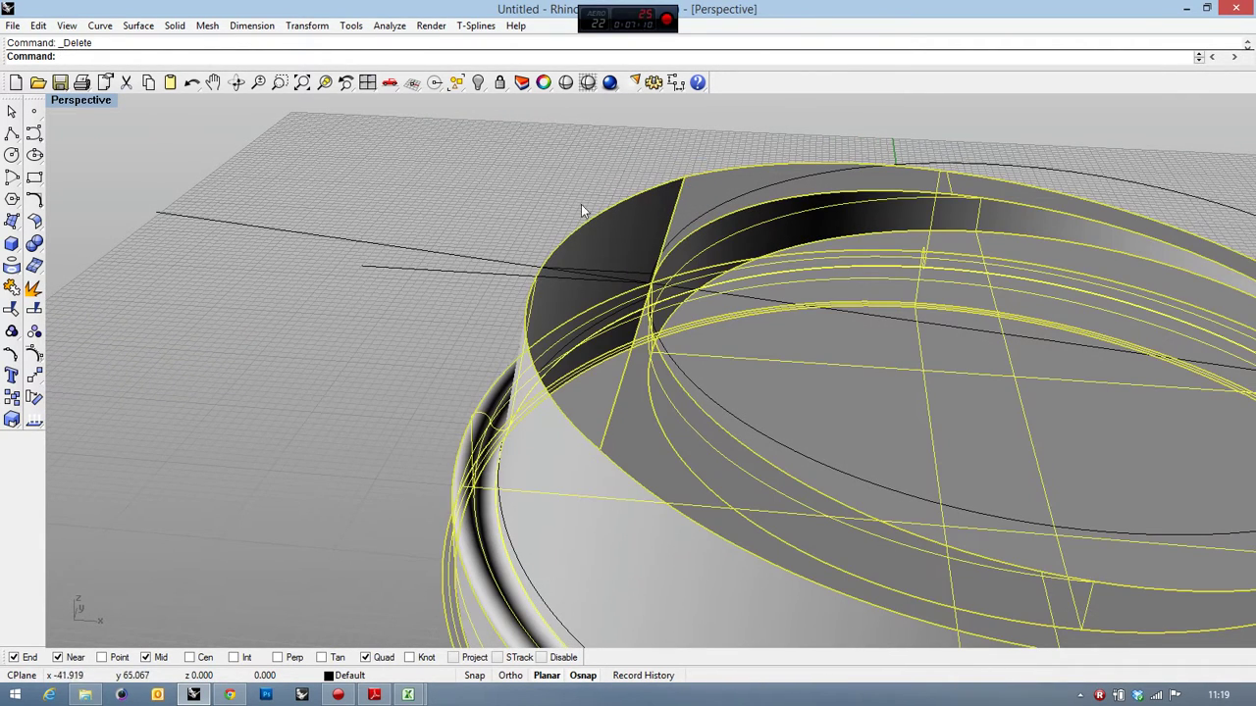
type("cap")
key("Return")
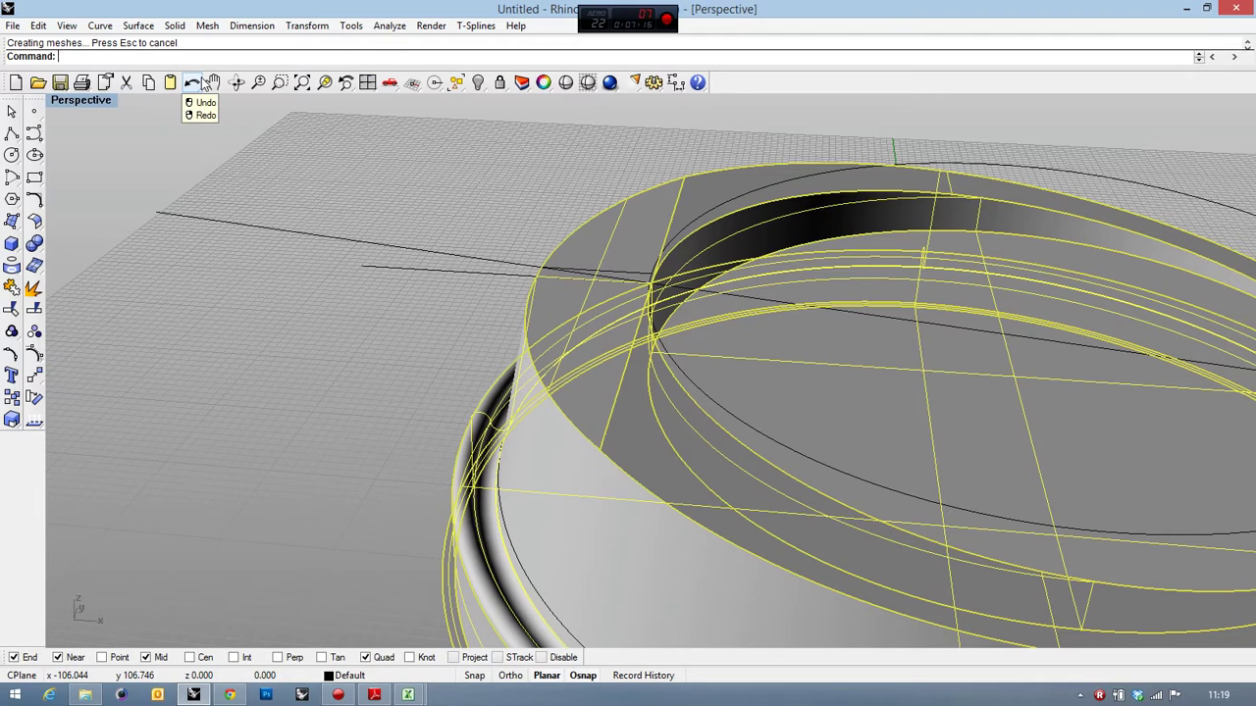
Step: Examine the capped flat area beside the round recess from several angles
left_click(37, 241)
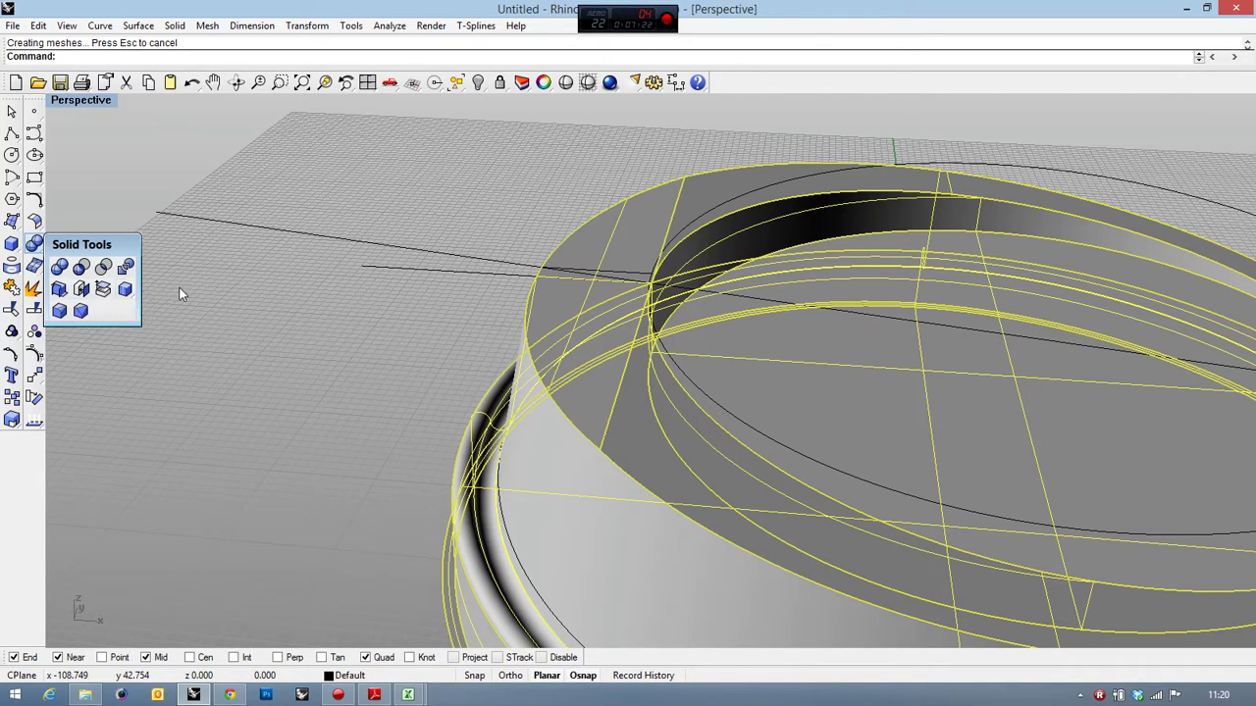
left_click(483, 187)
right_click_drag(620, 196, 775, 282)
scroll(589, 241, "down", 5)
scroll(588, 240, "up", 4)
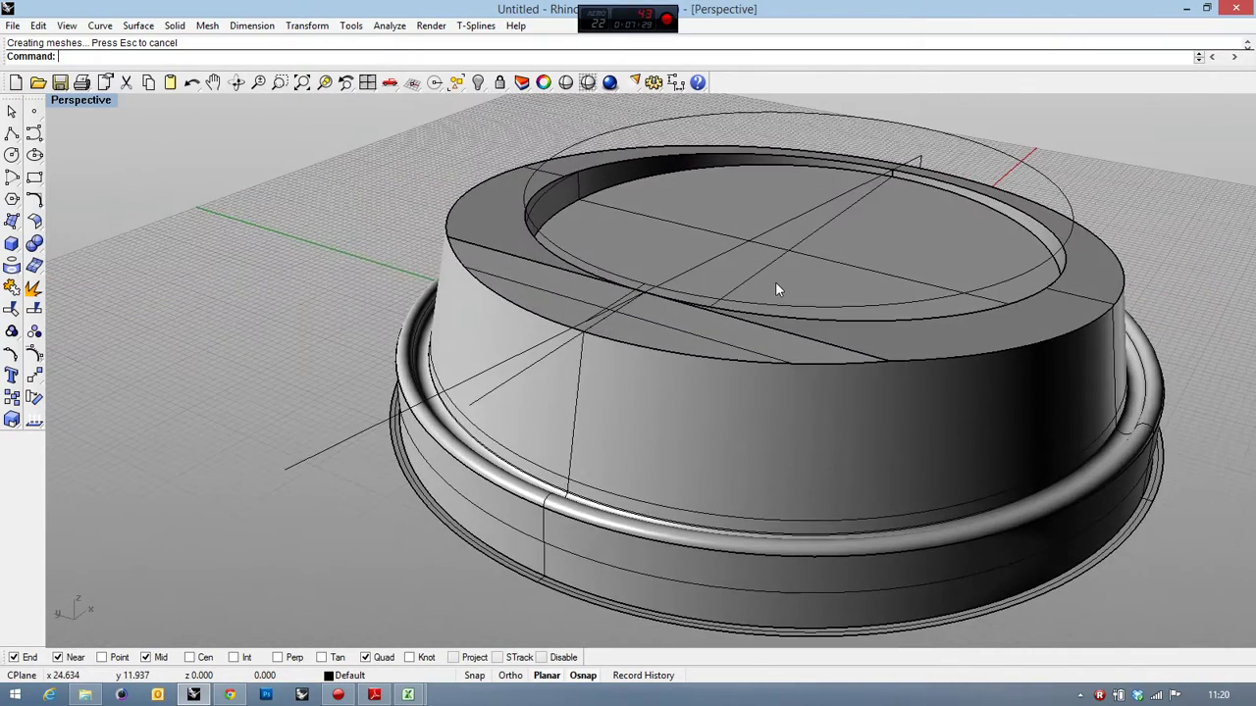
scroll(754, 284, "down", 5)
scroll(833, 245, "up", 5)
right_click_drag(890, 246, 656, 302)
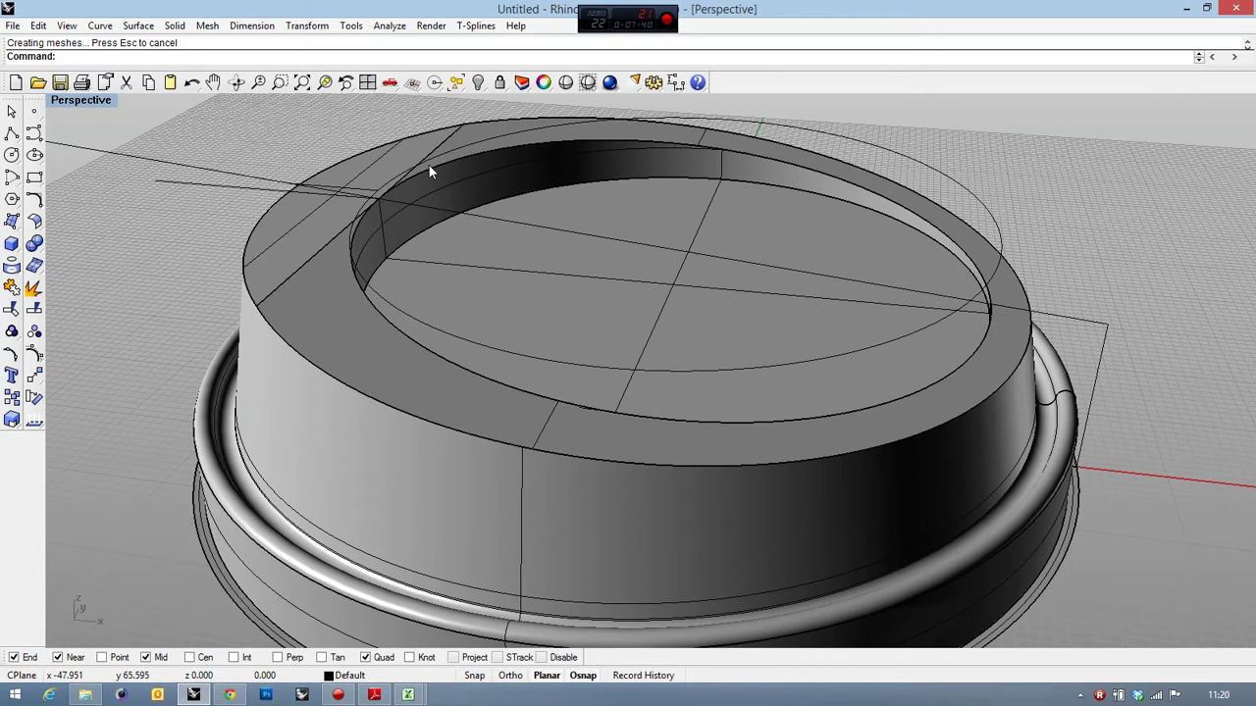
right_click_drag(429, 164, 752, 328)
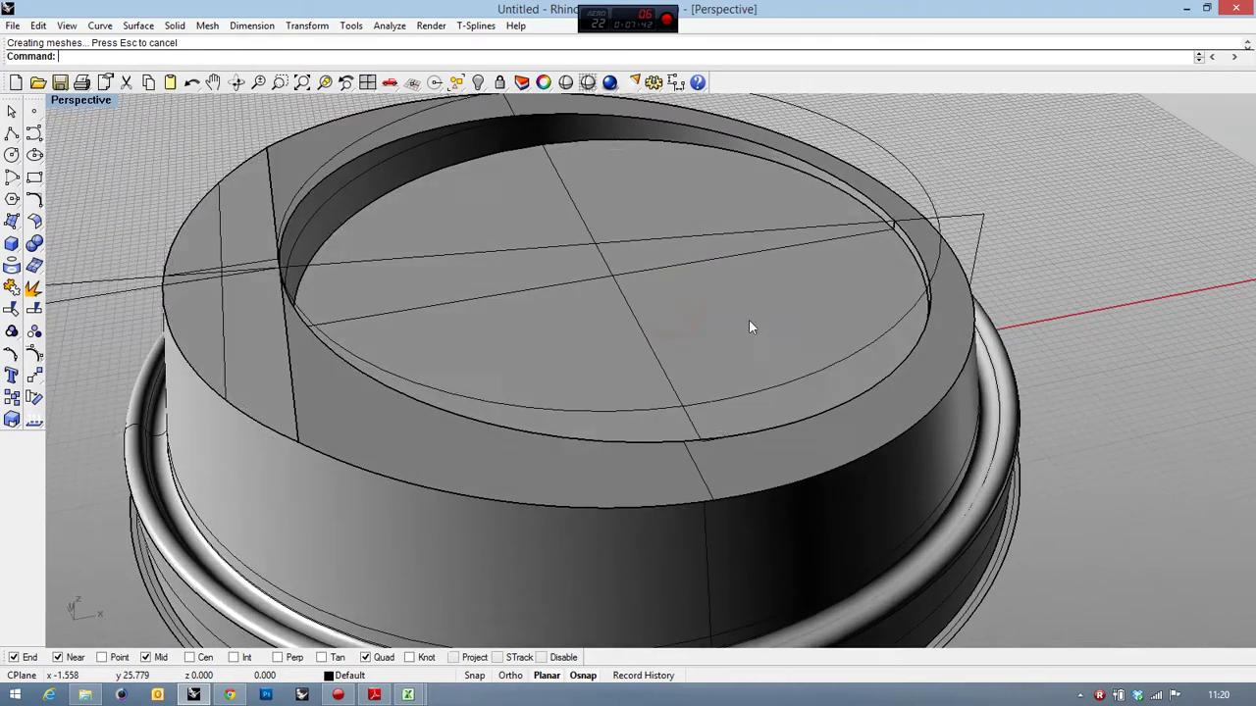
scroll(653, 263, "down", 5)
scroll(653, 263, "up", 2)
scroll(653, 263, "up", 5)
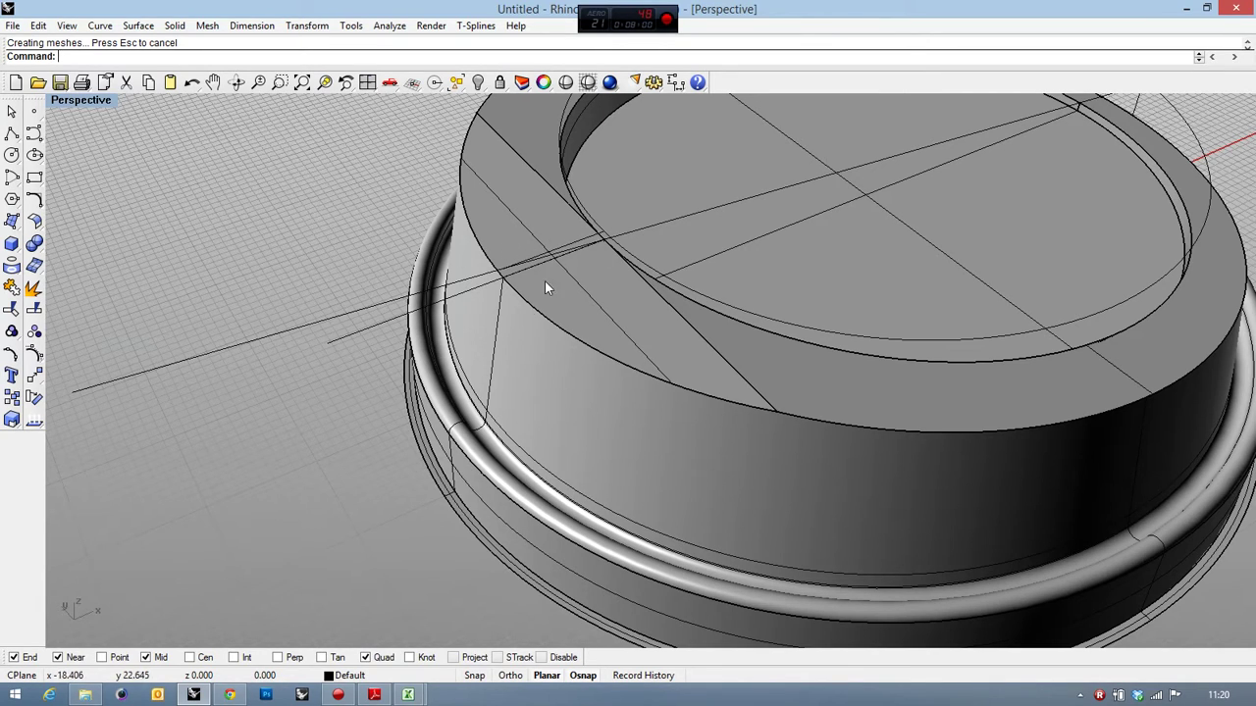
double_click(83, 98)
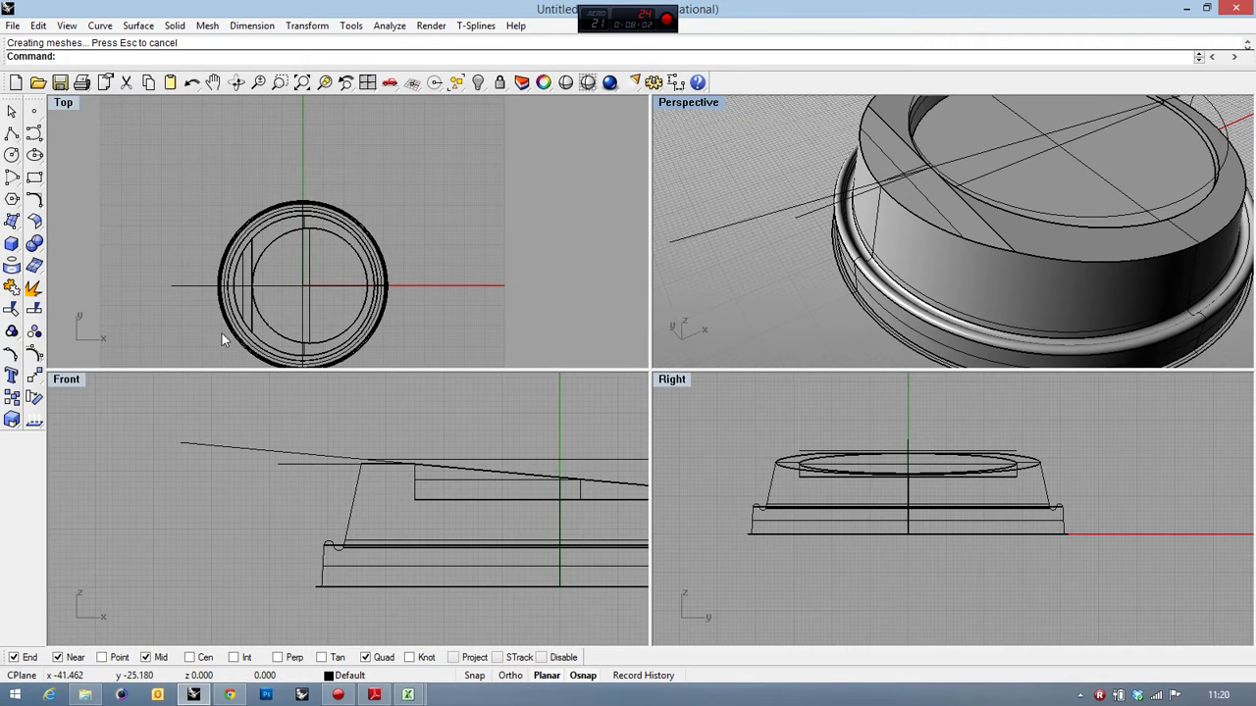
scroll(228, 312, "up", 5)
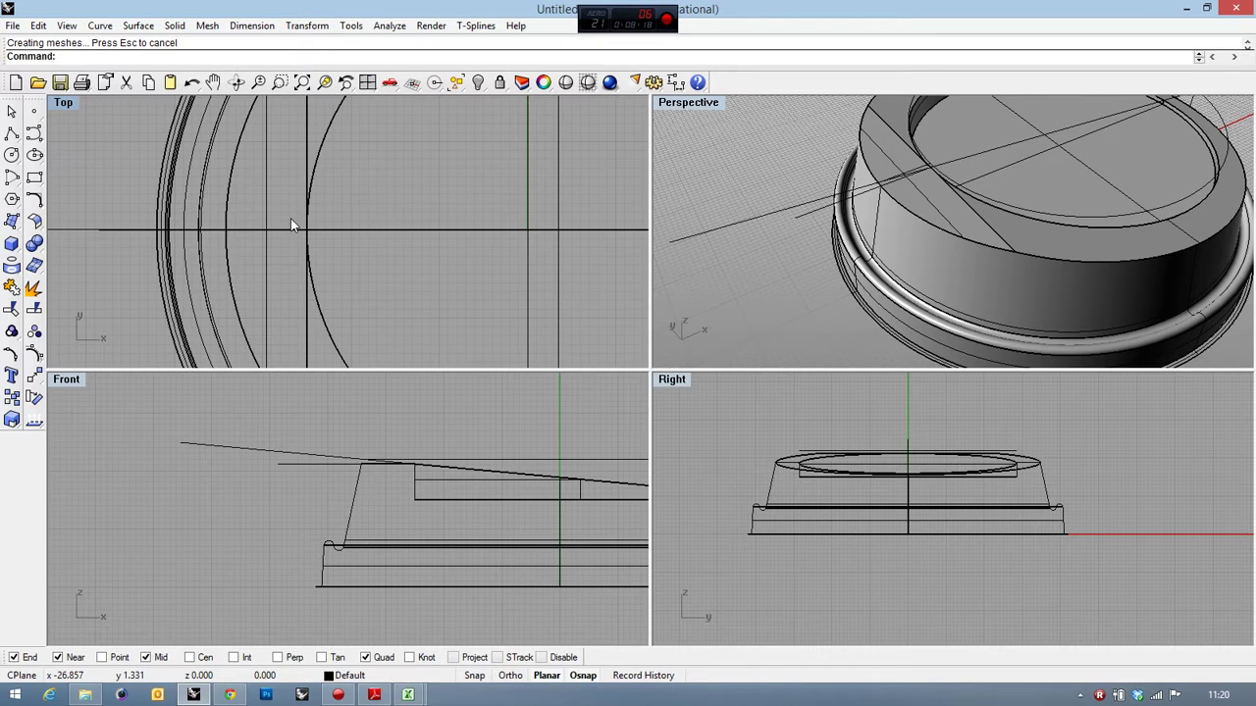
left_click(37, 181)
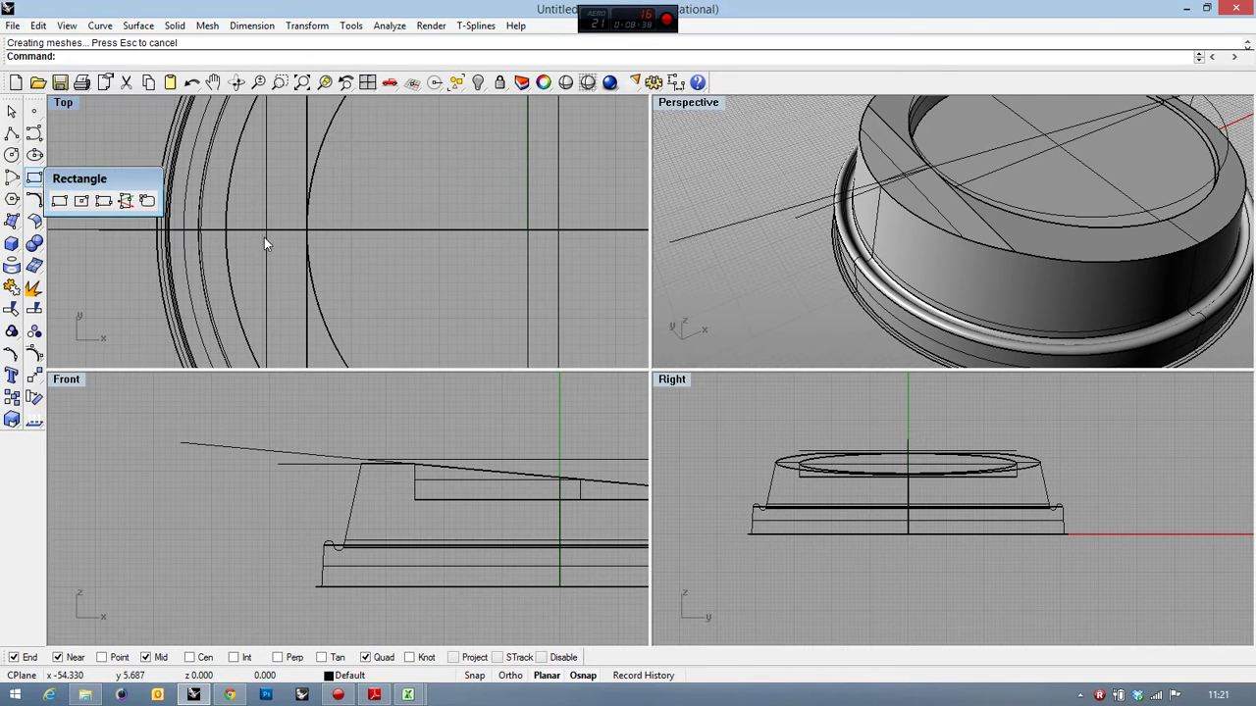
left_click(82, 203)
left_click(417, 230)
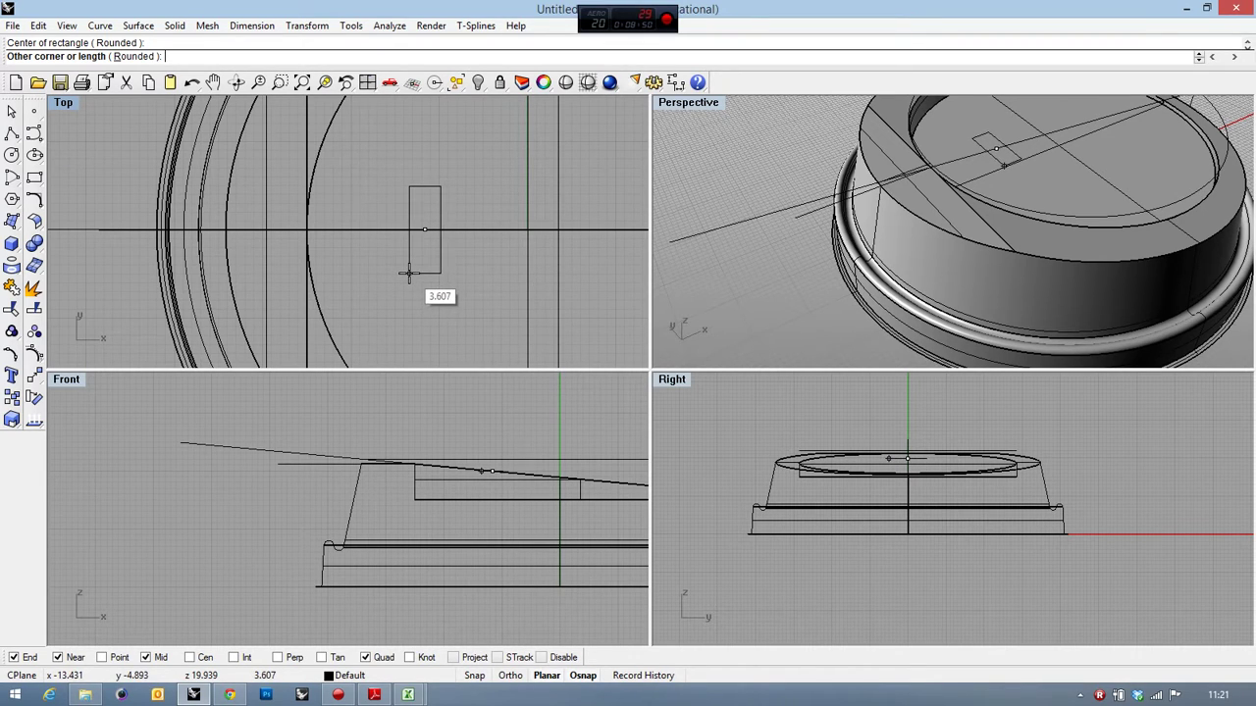
type("11")
key("Return")
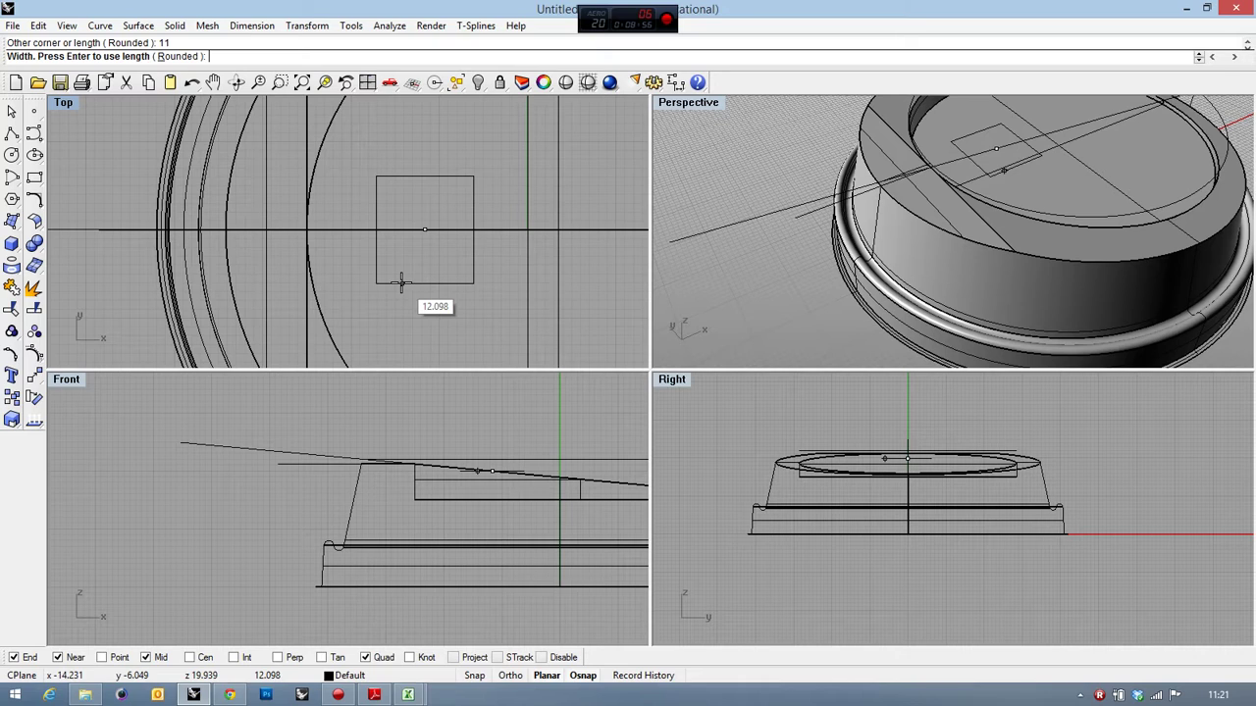
key("Escape")
Step: Draw a 4.5 by 11 rectangle in the Top view, starting its first corner on the center line inside the recess
left_click(36, 179)
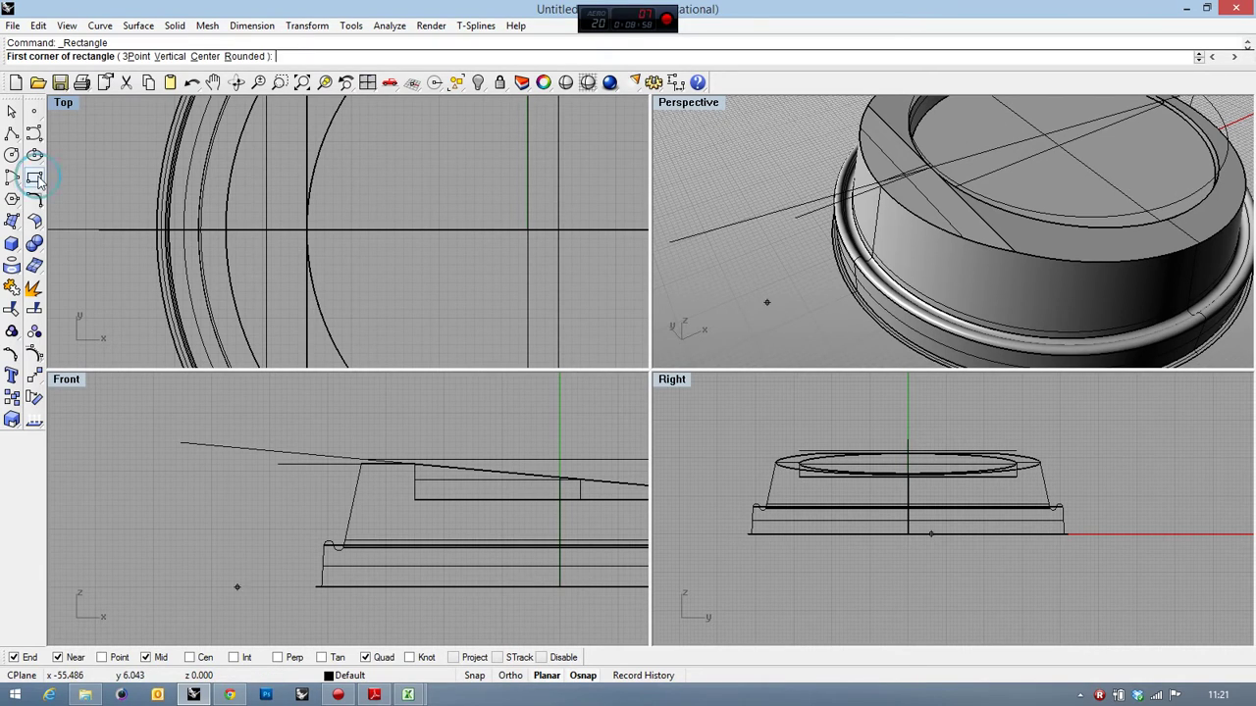
left_click(409, 229)
type("4")
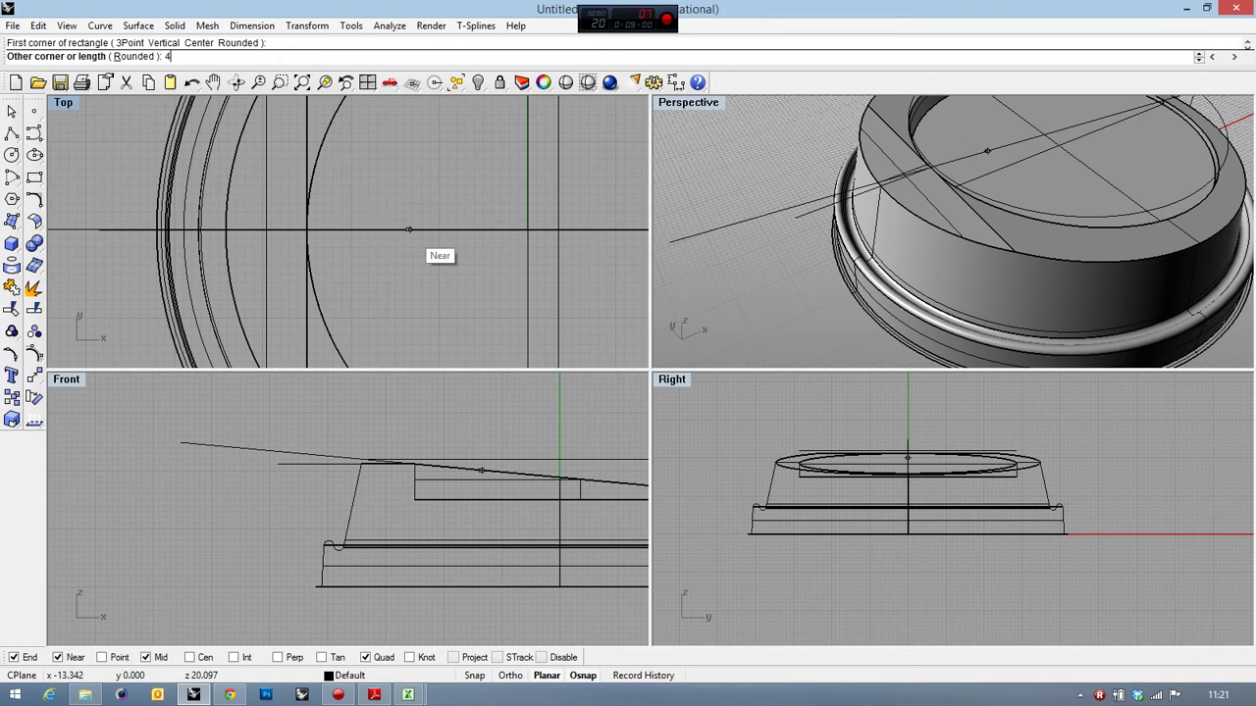
type(".5")
key("Return")
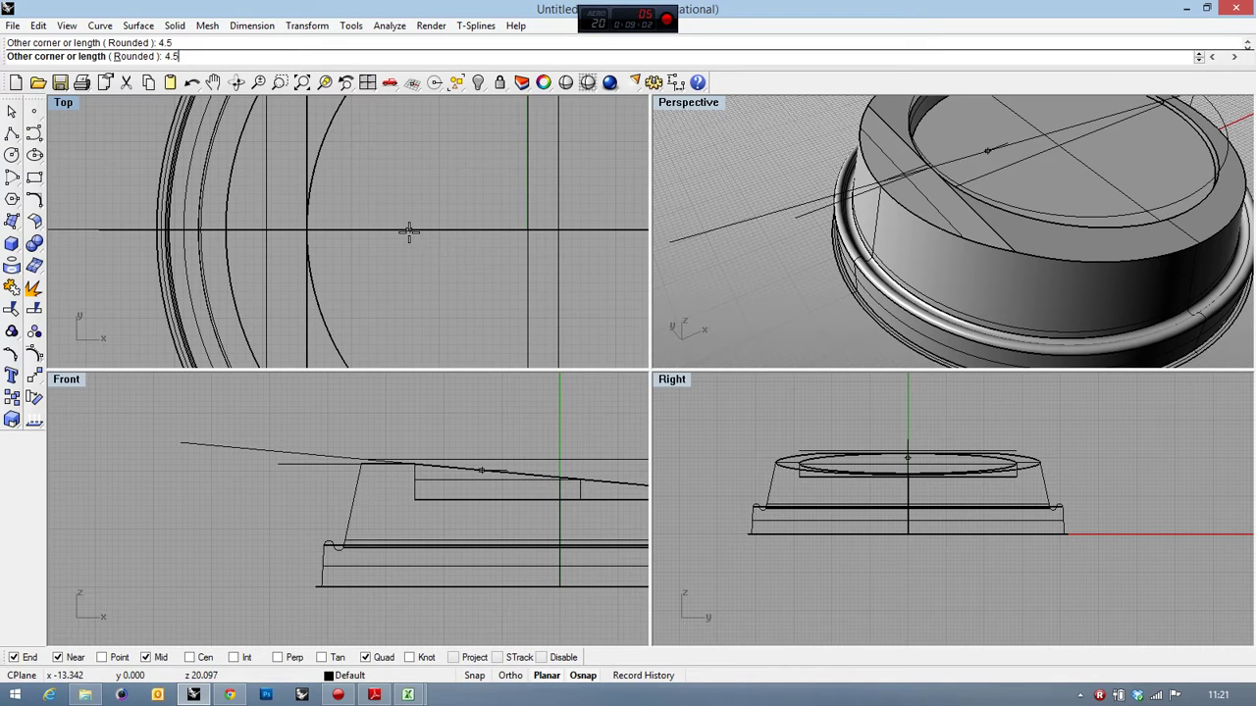
type("11")
key("Return")
scroll(444, 290, "down", 3)
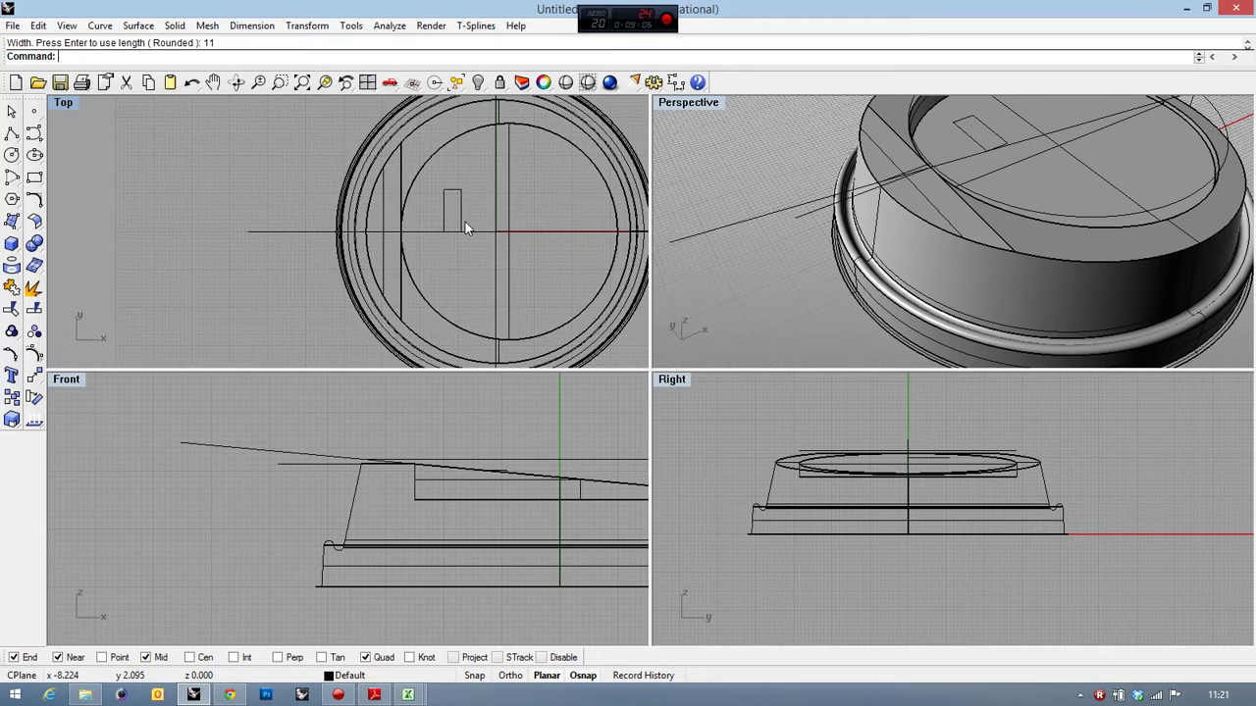
scroll(465, 223, "up", 2)
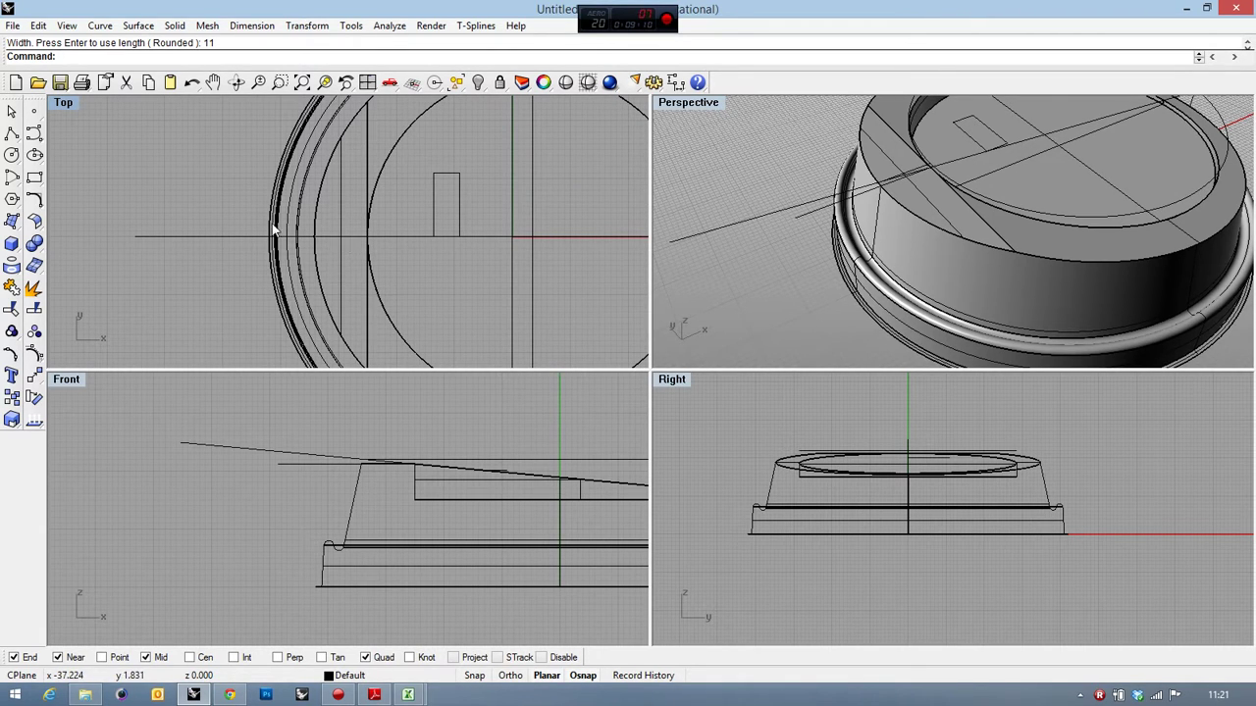
Step: Move the 4.5 by 11 rectangle in the Top view so the midpoint of its long side lies on the horizontal center line
double_click(62, 102)
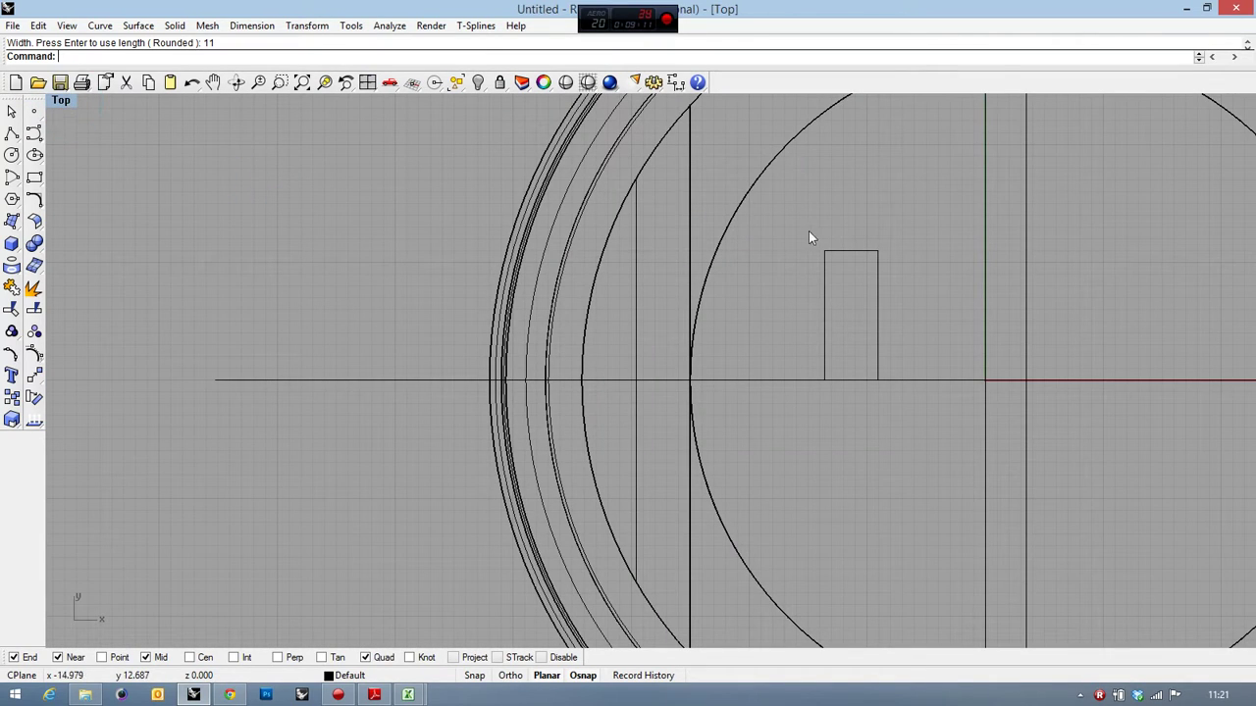
left_click(857, 251)
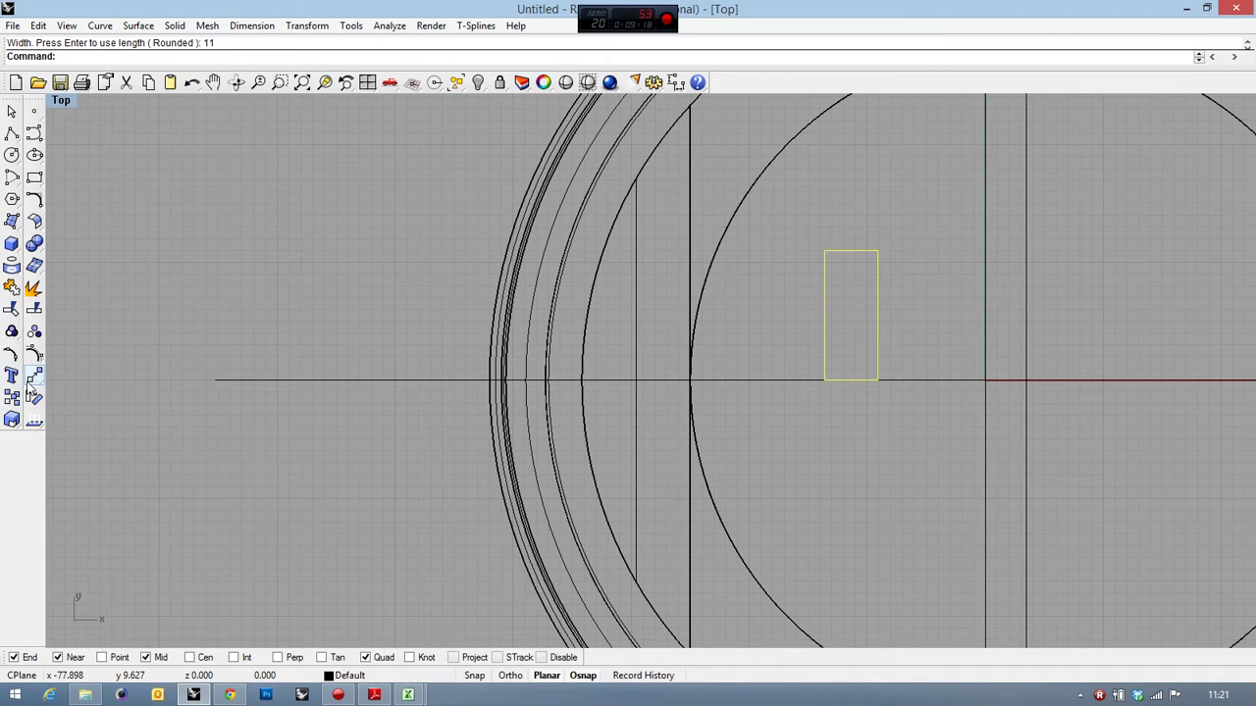
left_click(33, 378)
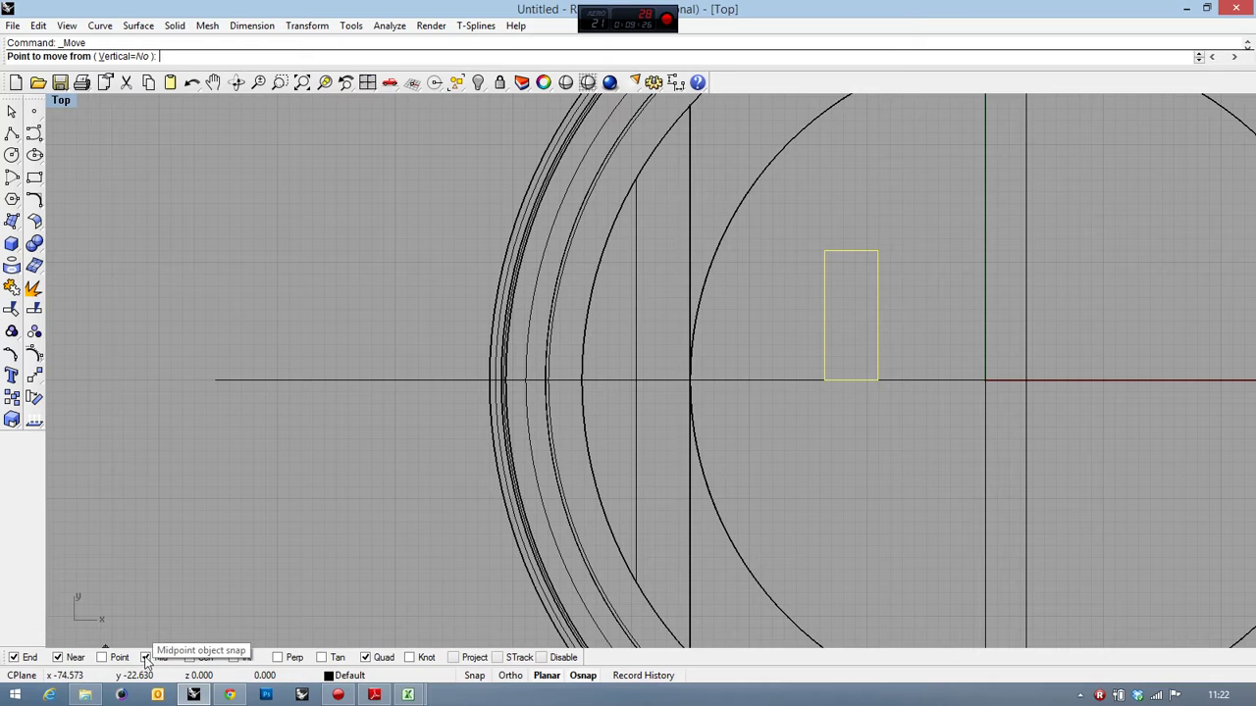
left_click(820, 322)
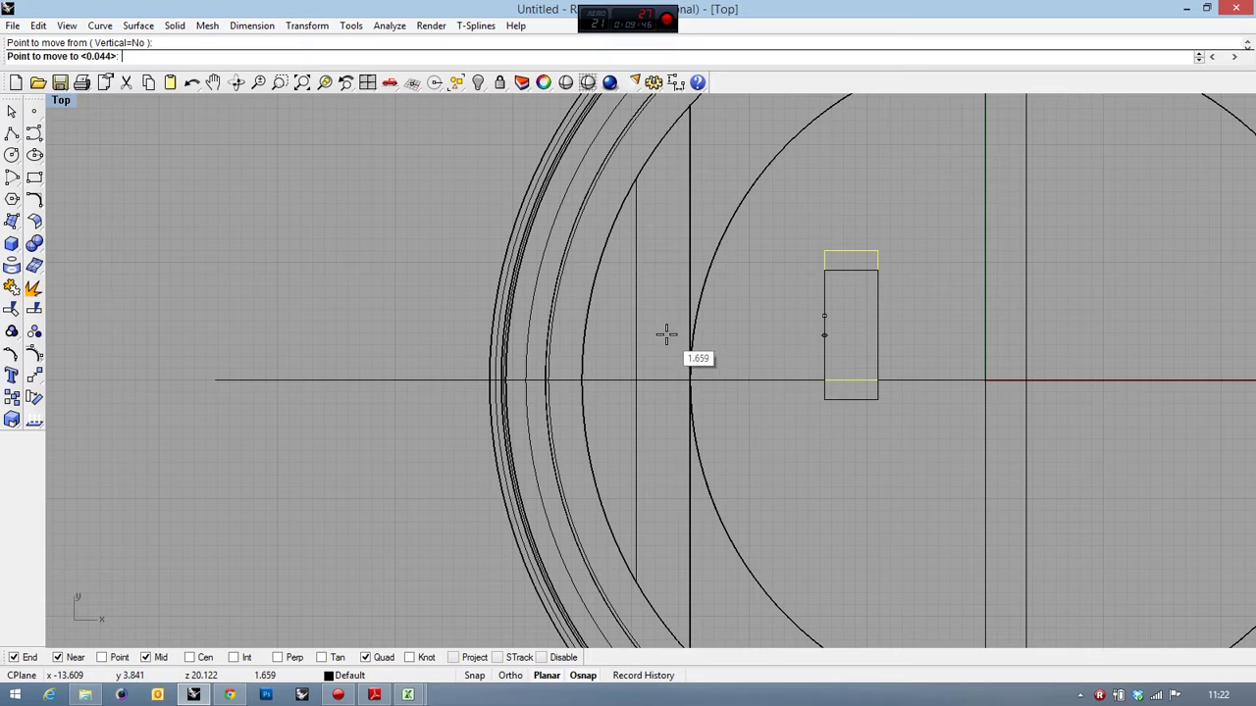
left_click(633, 376)
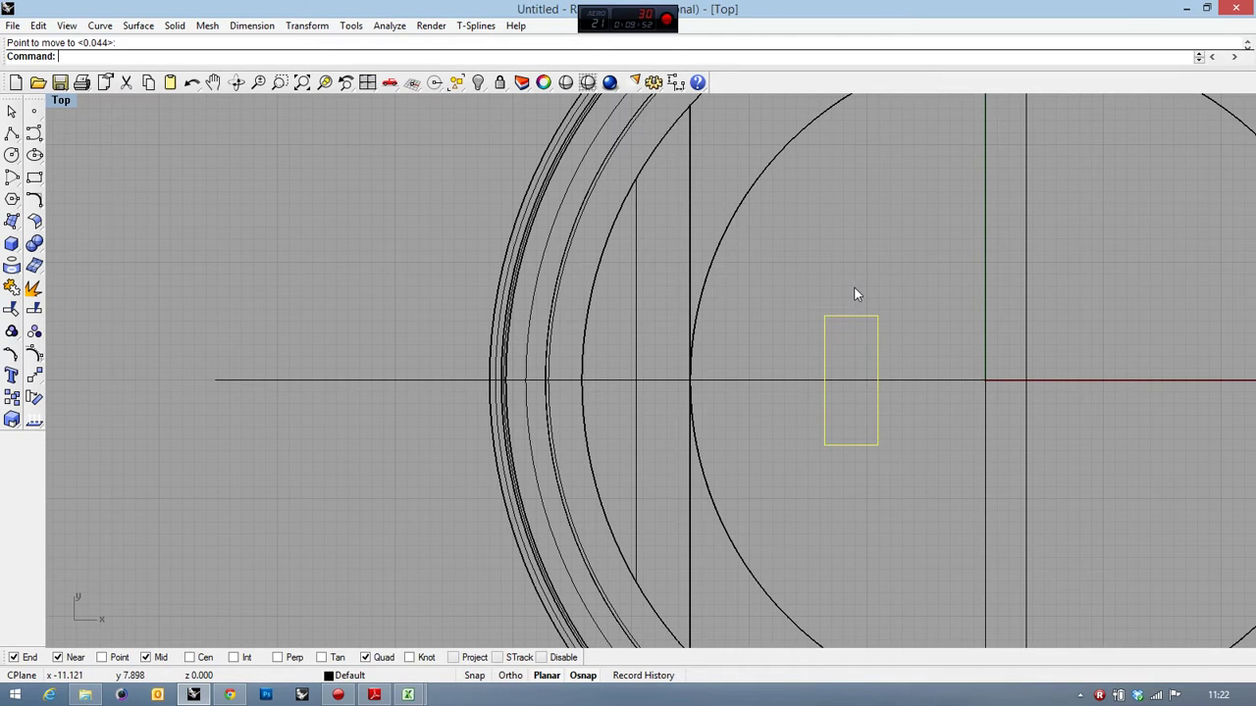
Step: Move the rectangle from the midpoint of its upper short edge onto the midline of the flat area beside the recess
left_click(33, 374)
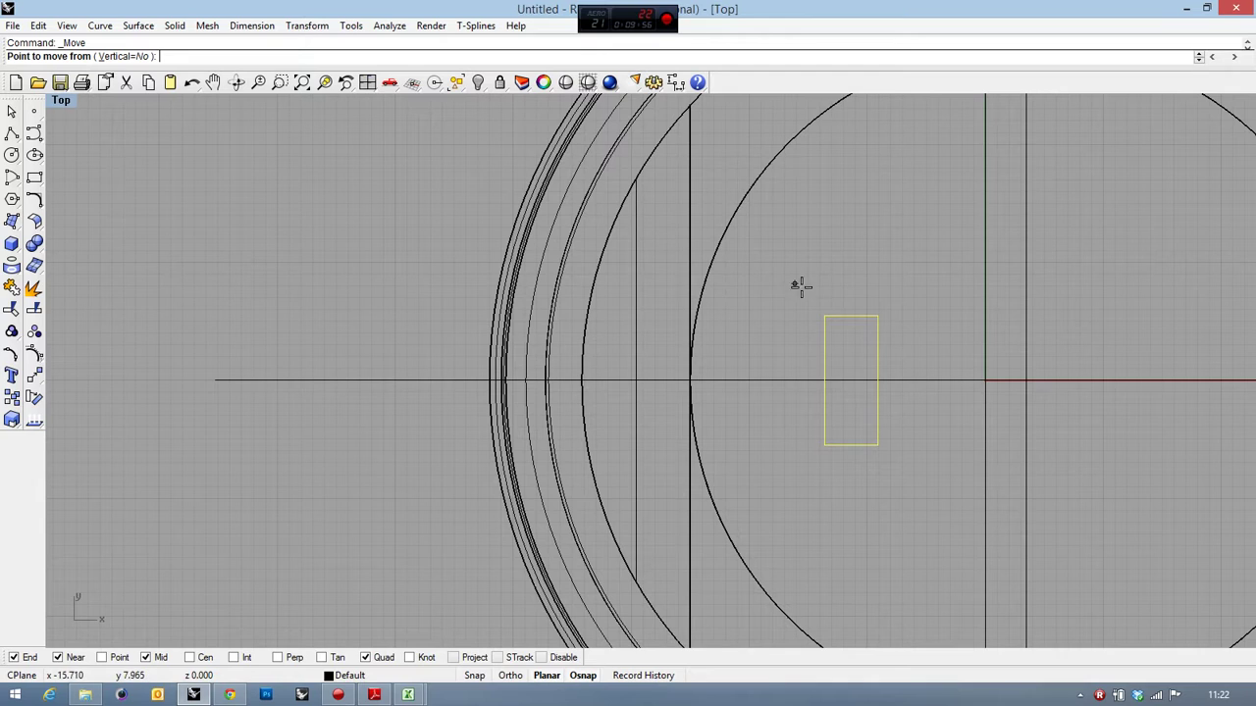
left_click(845, 307)
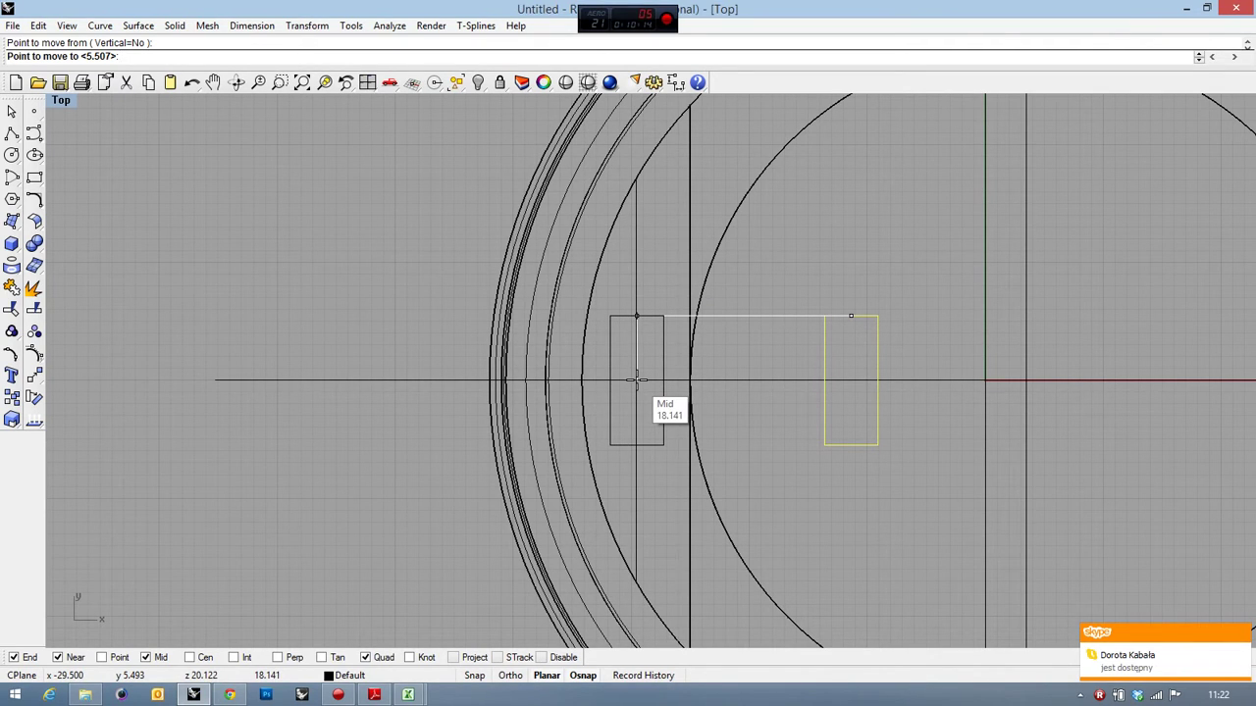
left_click(636, 379)
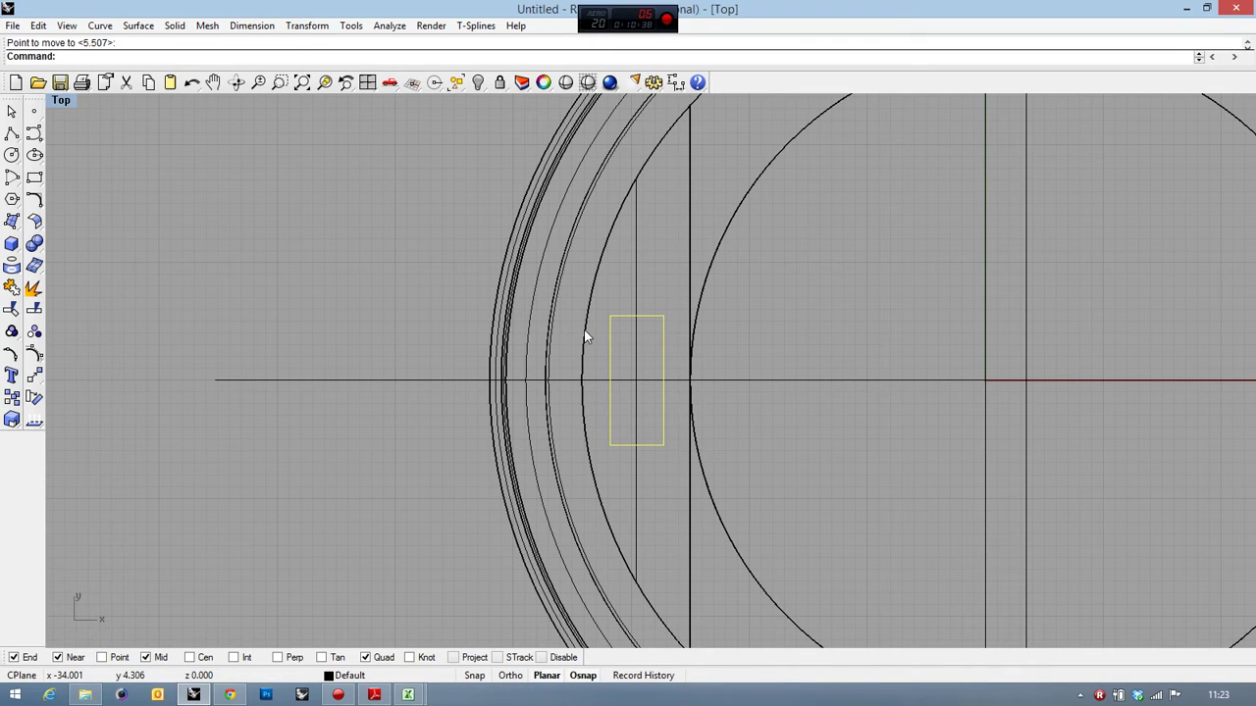
Step: Draw a three-point circle inside the rectangle's upper end, touching its short edge and both long sides
scroll(664, 356, "up", 3)
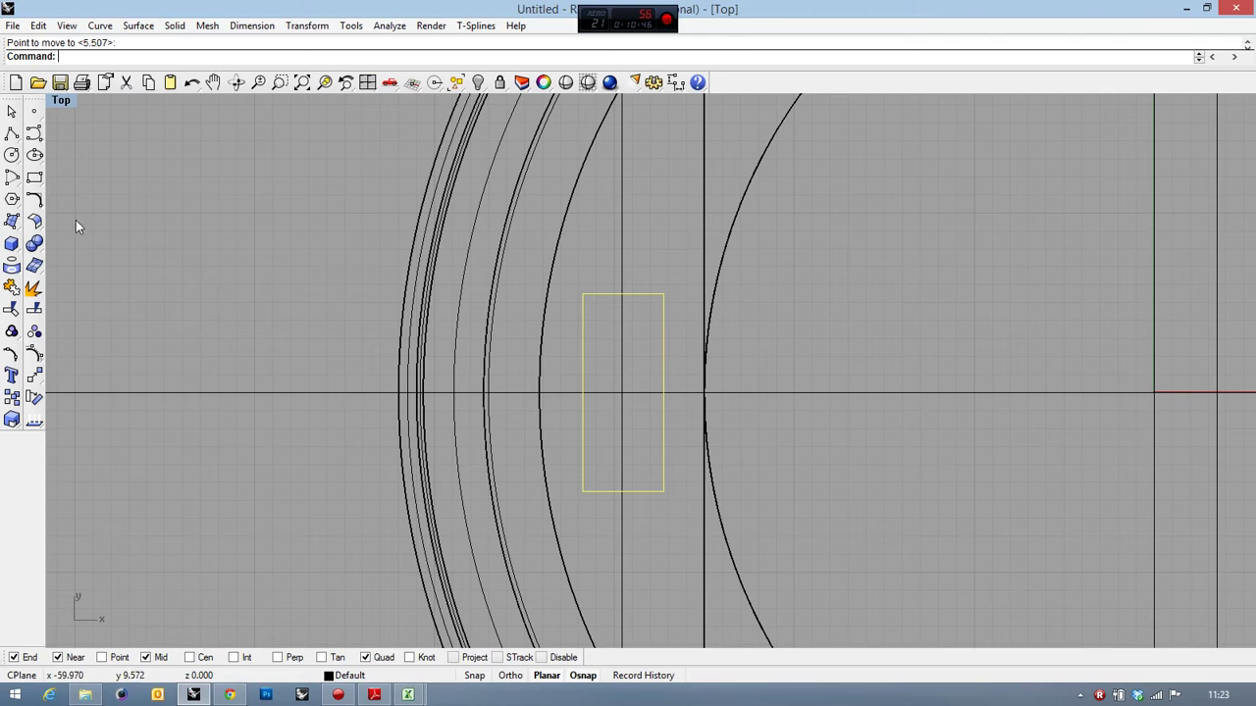
left_click(15, 163)
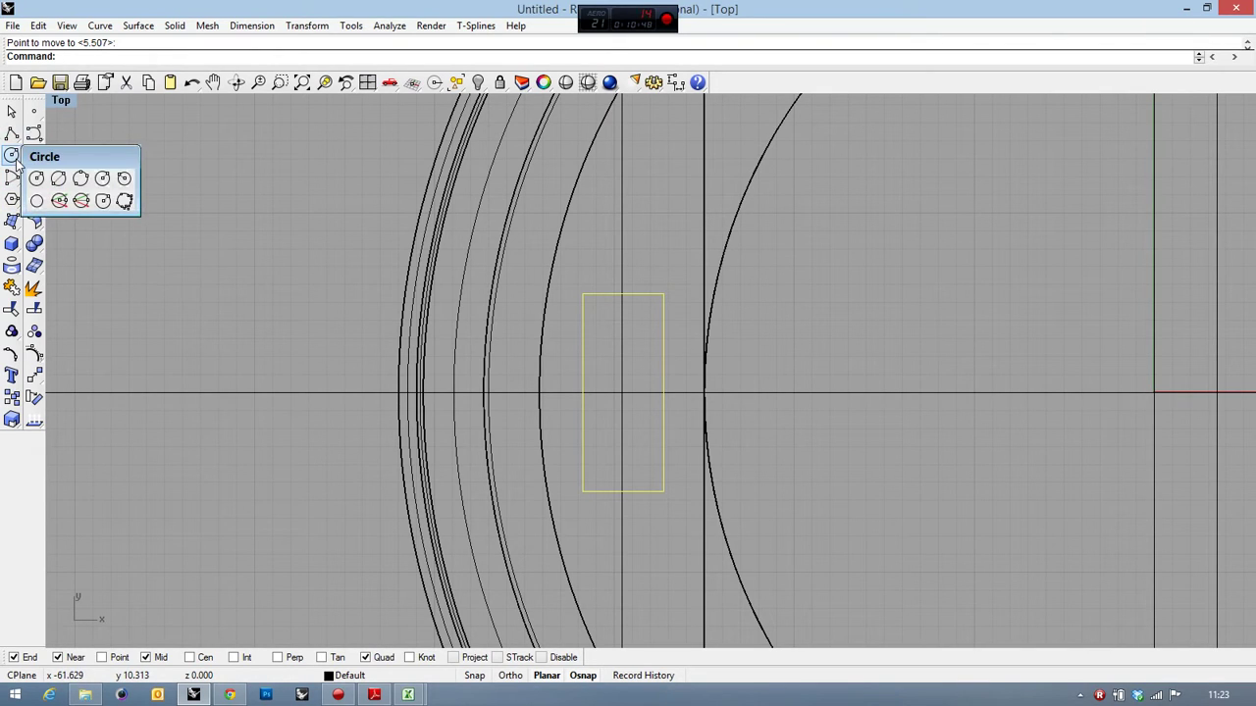
left_click(82, 180)
left_click(621, 295)
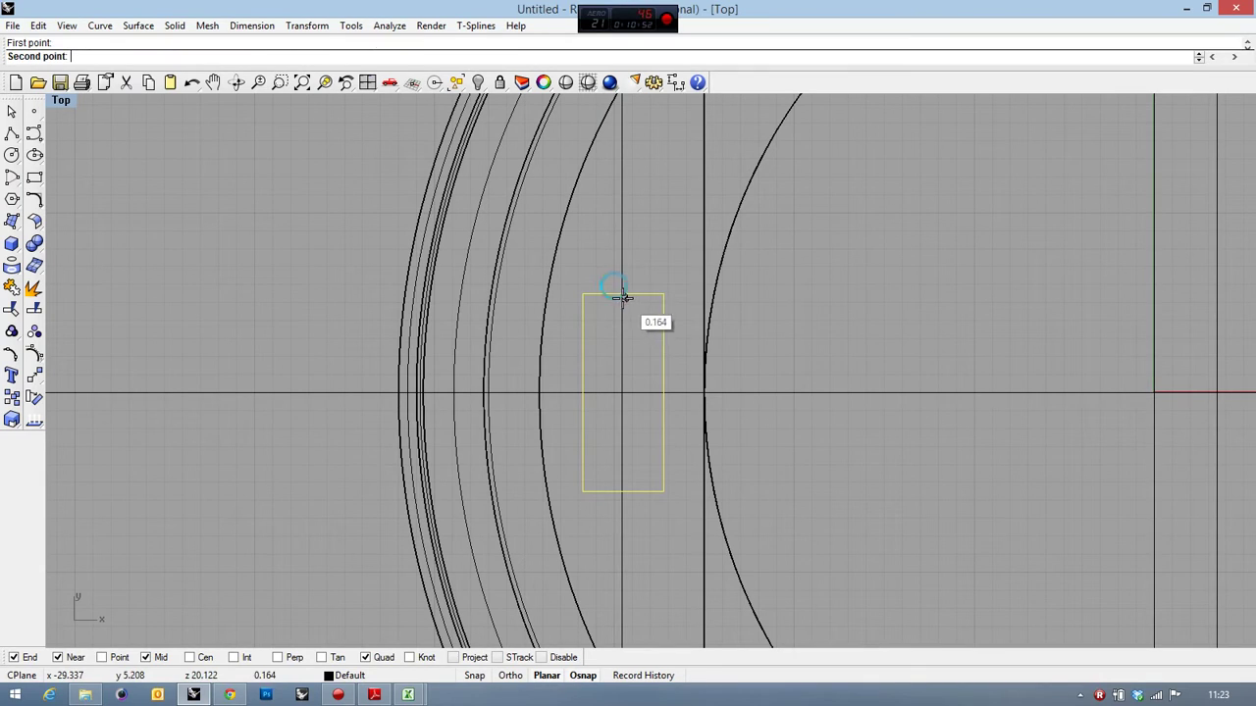
left_click(580, 337)
left_click(661, 335)
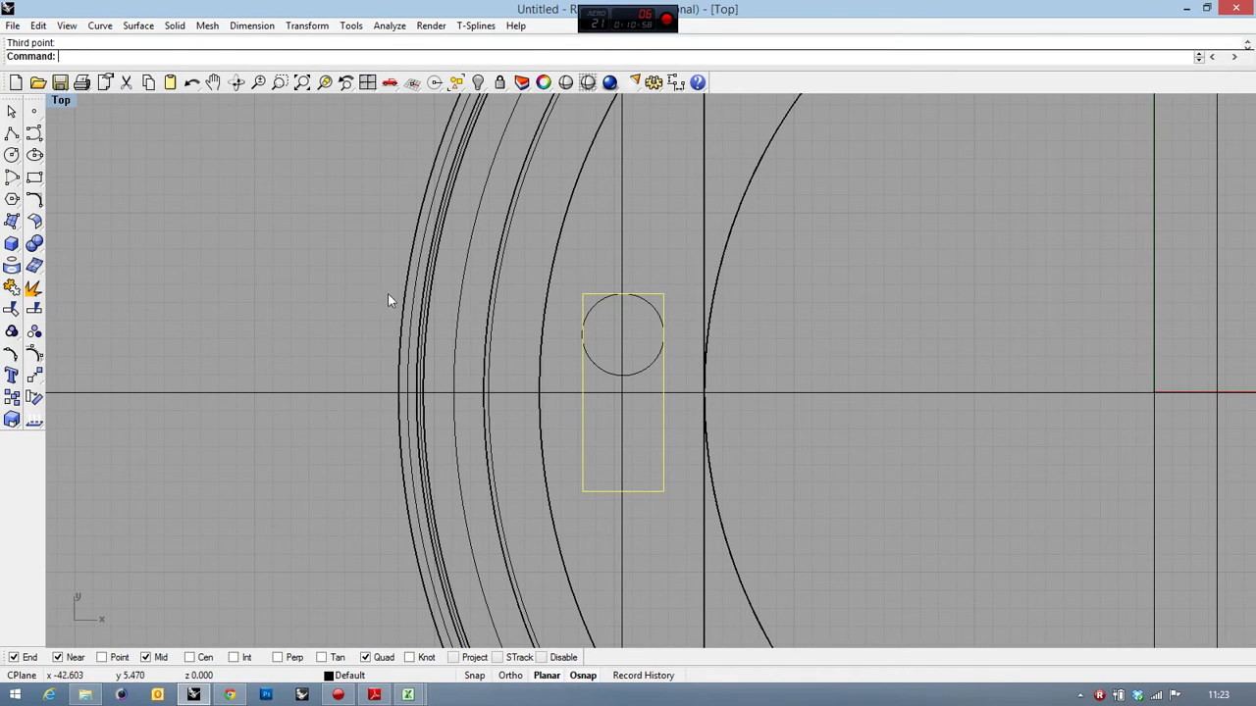
left_click(12, 155)
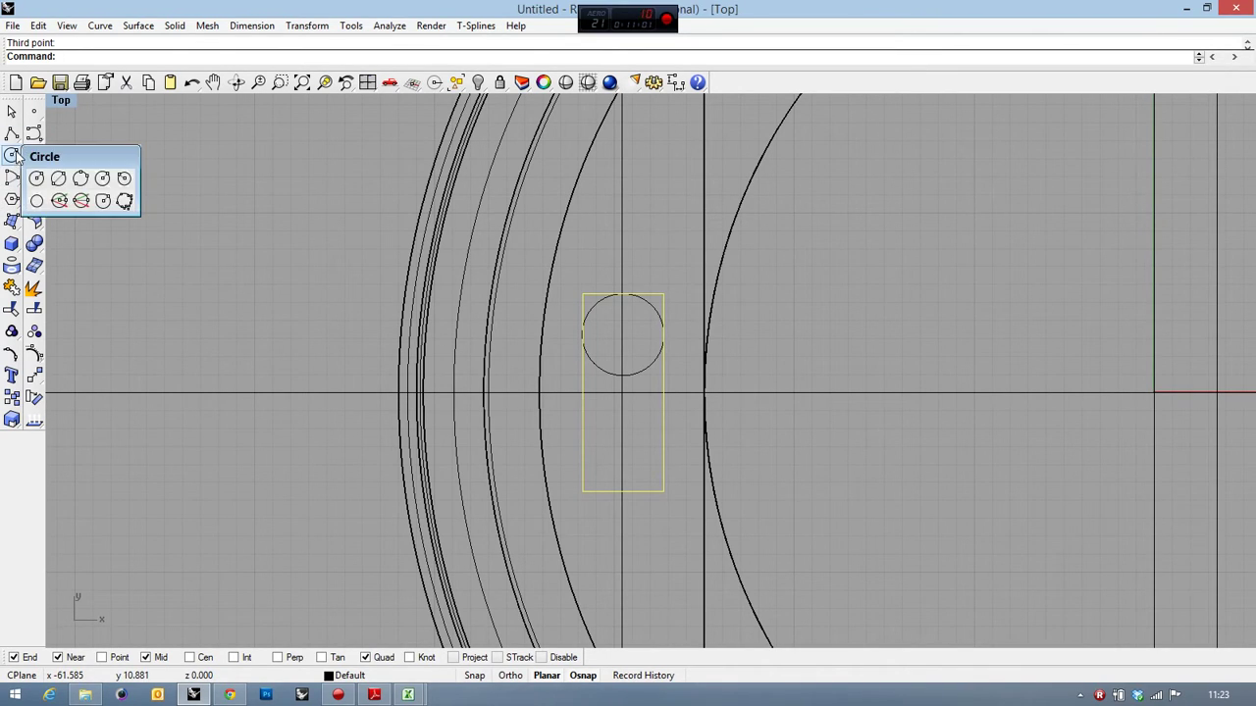
left_click(81, 179)
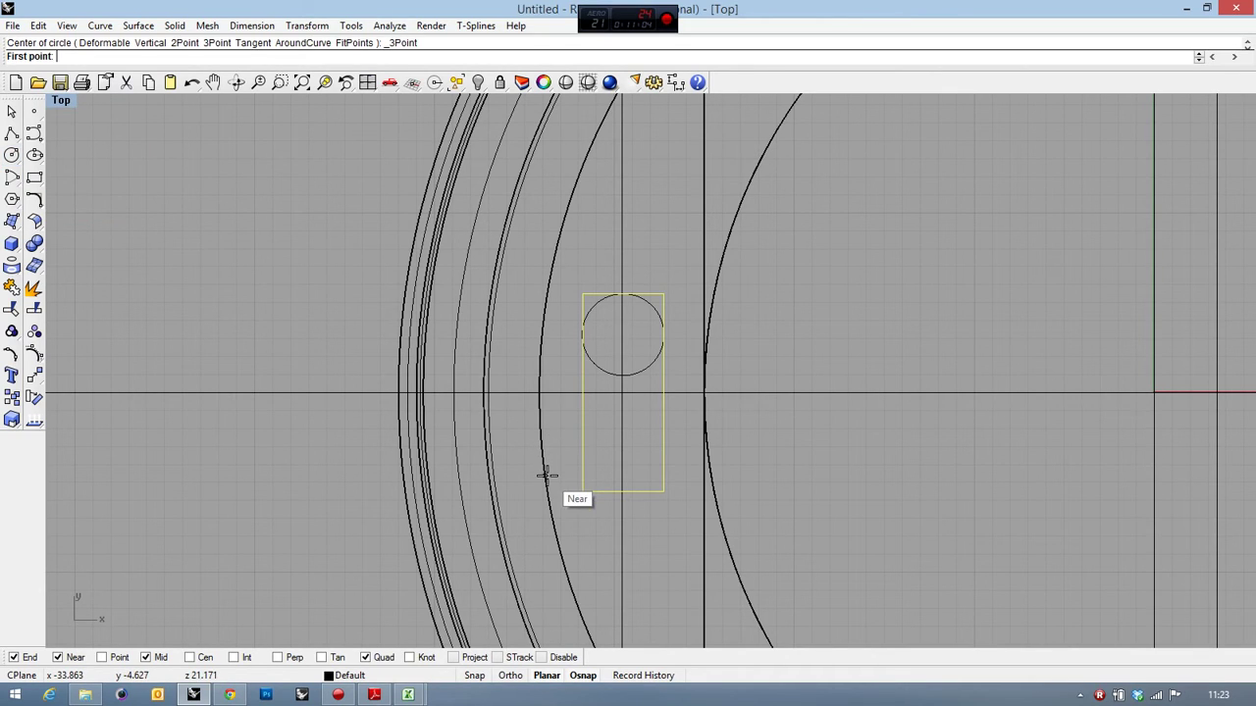
left_click(622, 488)
left_click(577, 443)
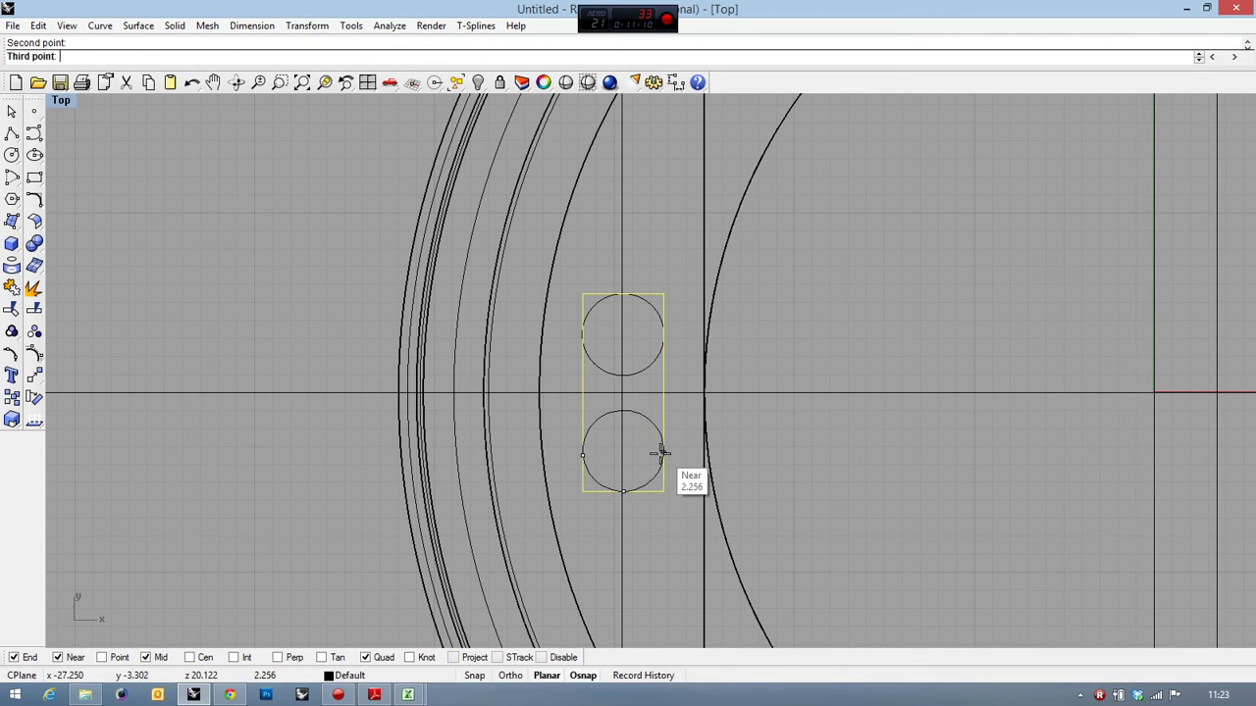
key("Escape")
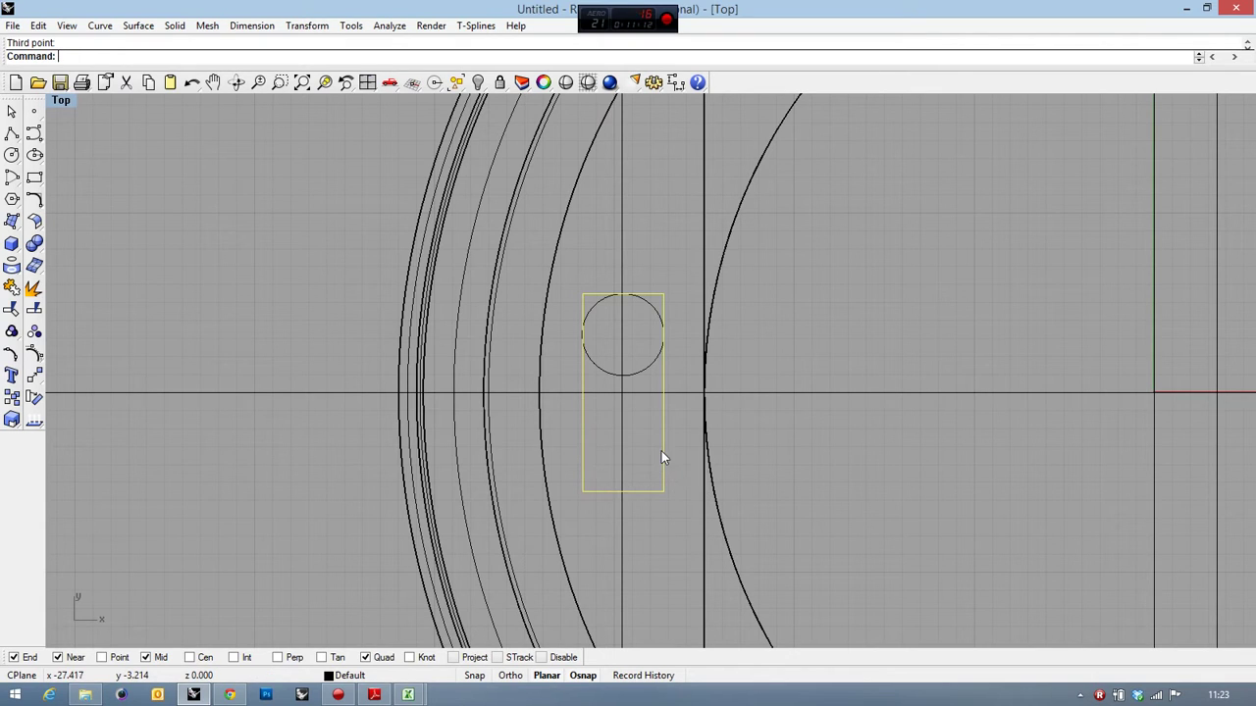
Step: Delete the three-point circle at the rectangle's upper end
scroll(589, 337, "up", 6)
left_click(586, 433)
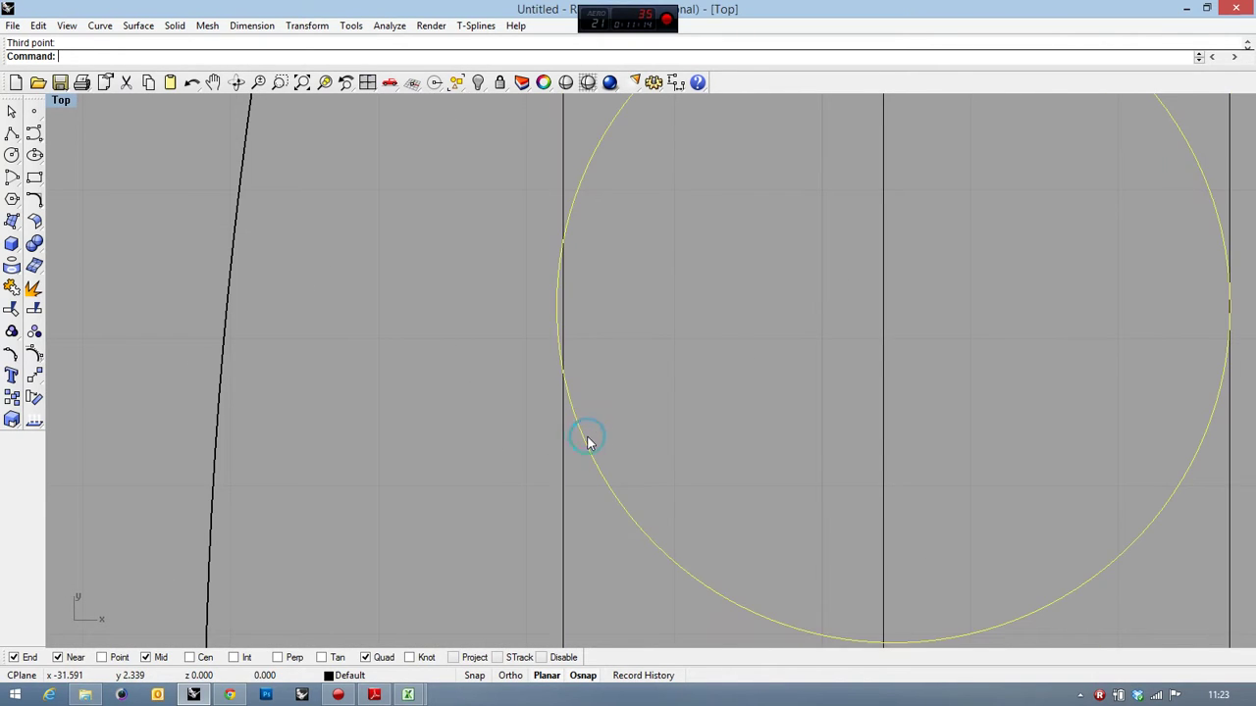
key("Delete")
scroll(609, 396, "down", 5)
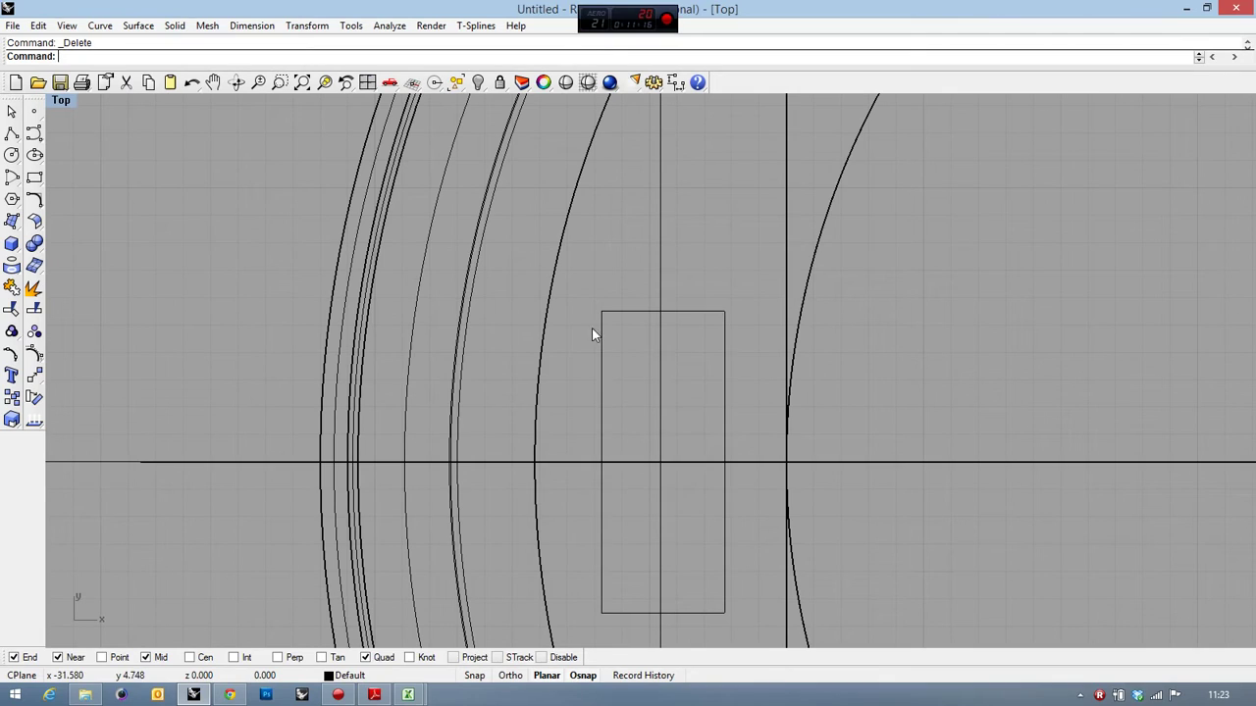
Step: Draw a 4.5 diameter circle by two points, using the rectangle's two upper corners as the diameter ends
left_click(11, 155)
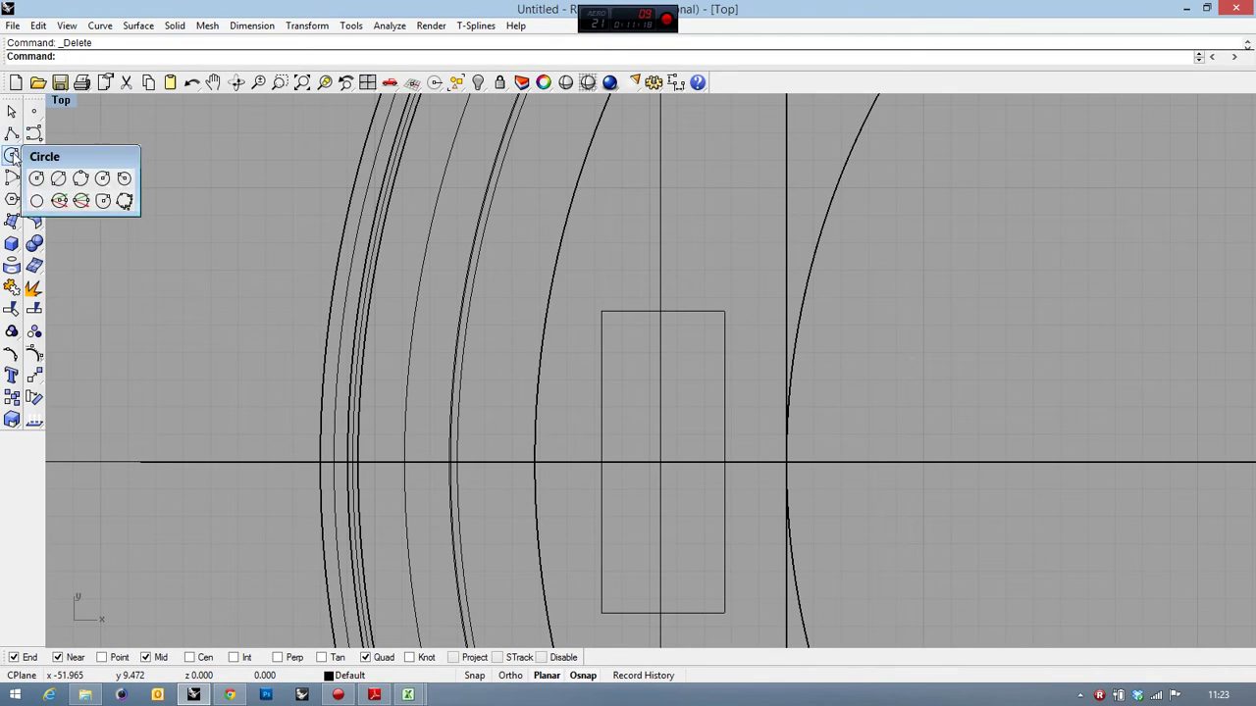
left_click(58, 177)
left_click(603, 315)
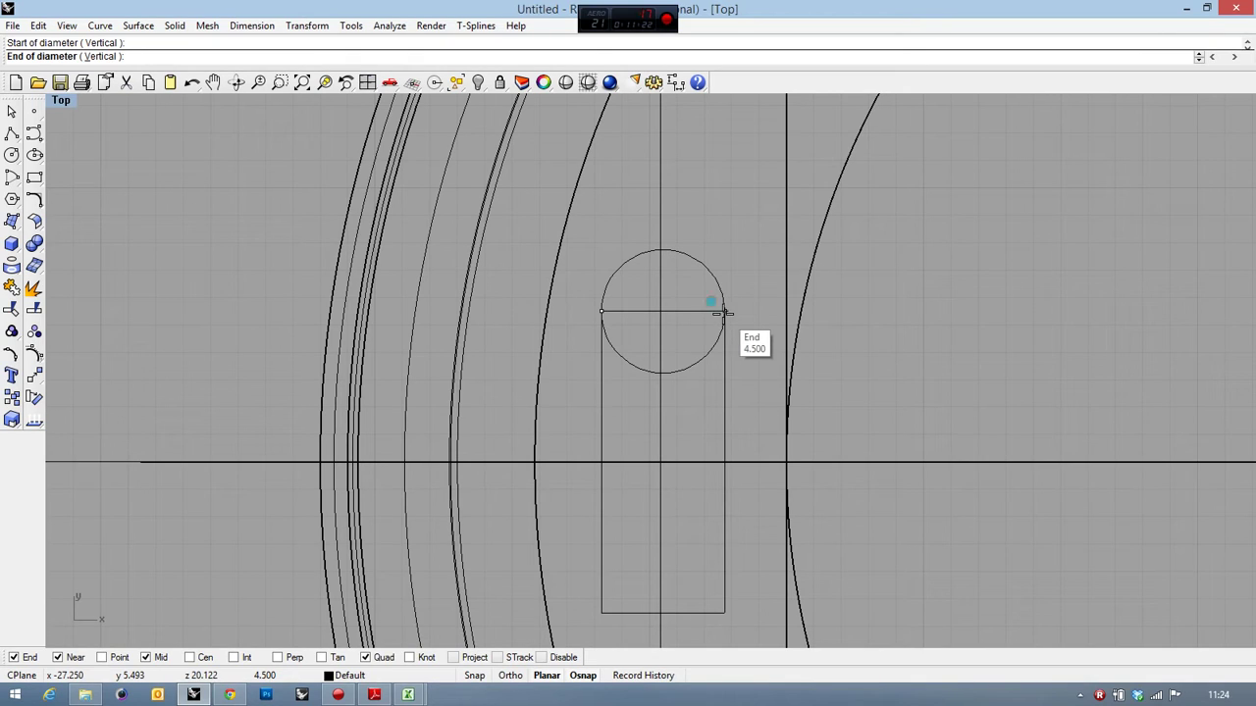
left_click(724, 313)
Step: Move the circle down from its top quadrant to the midpoint of the rectangle's upper short edge
left_click(686, 366)
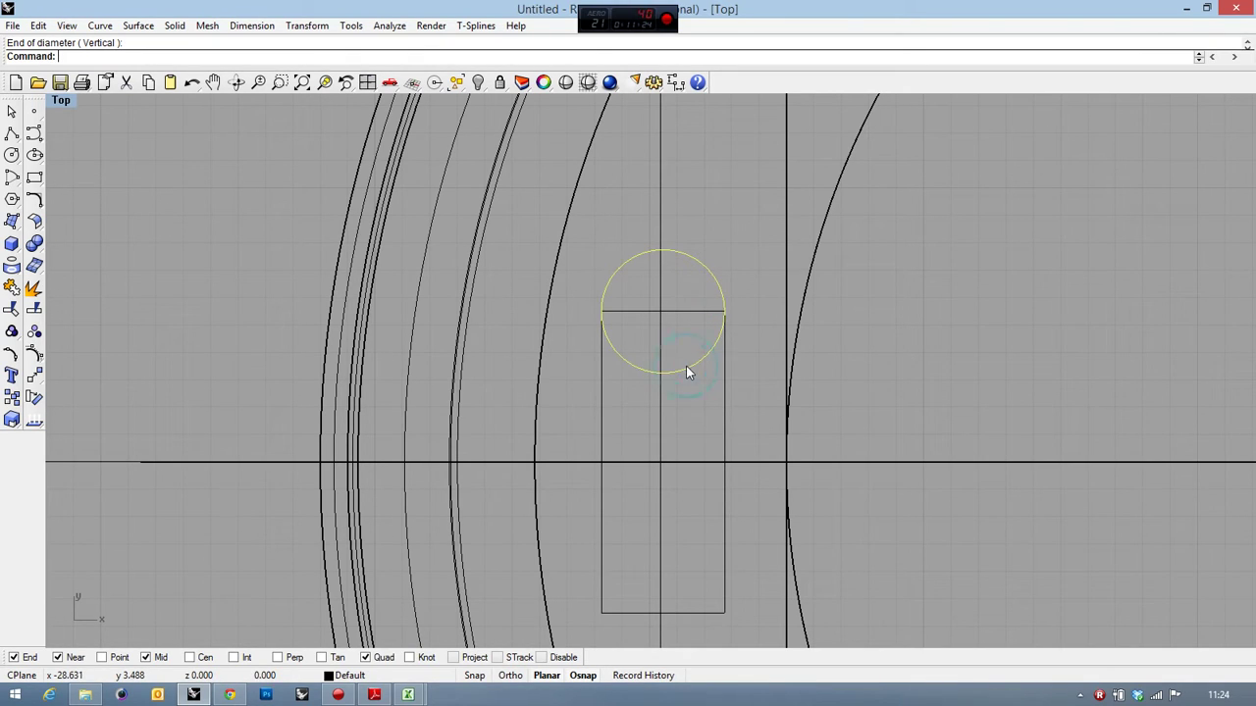
left_click(34, 375)
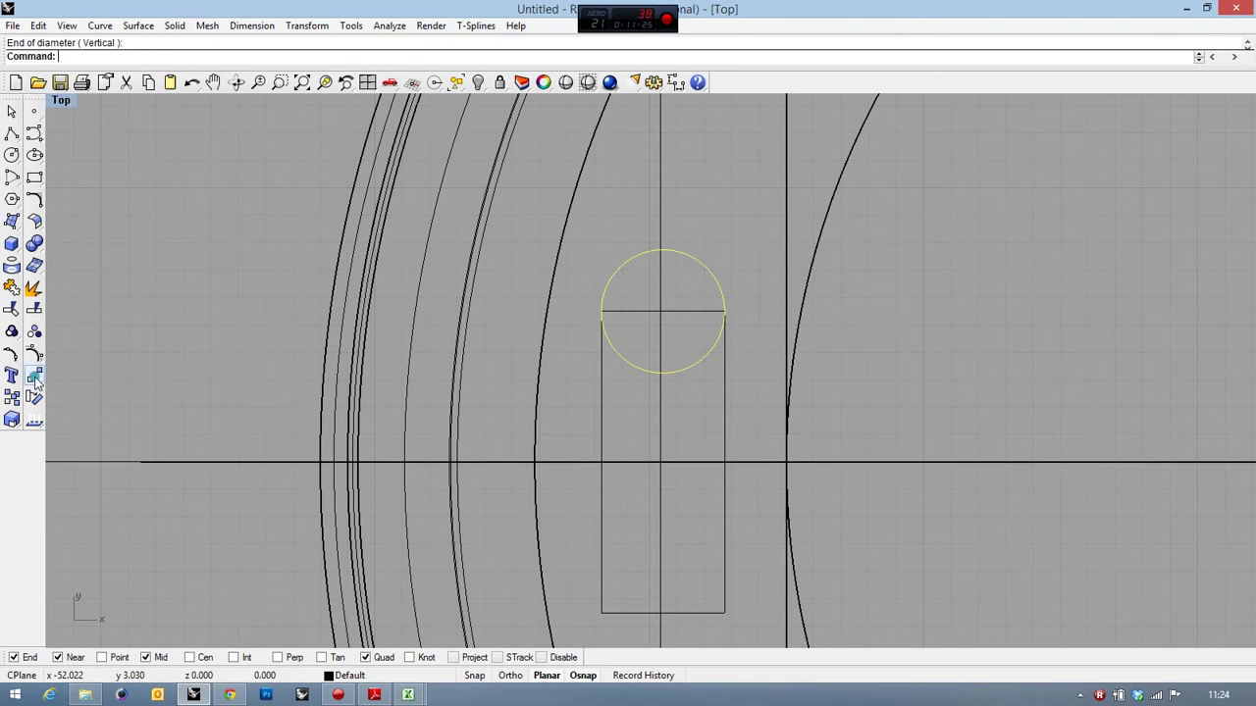
left_click(595, 311)
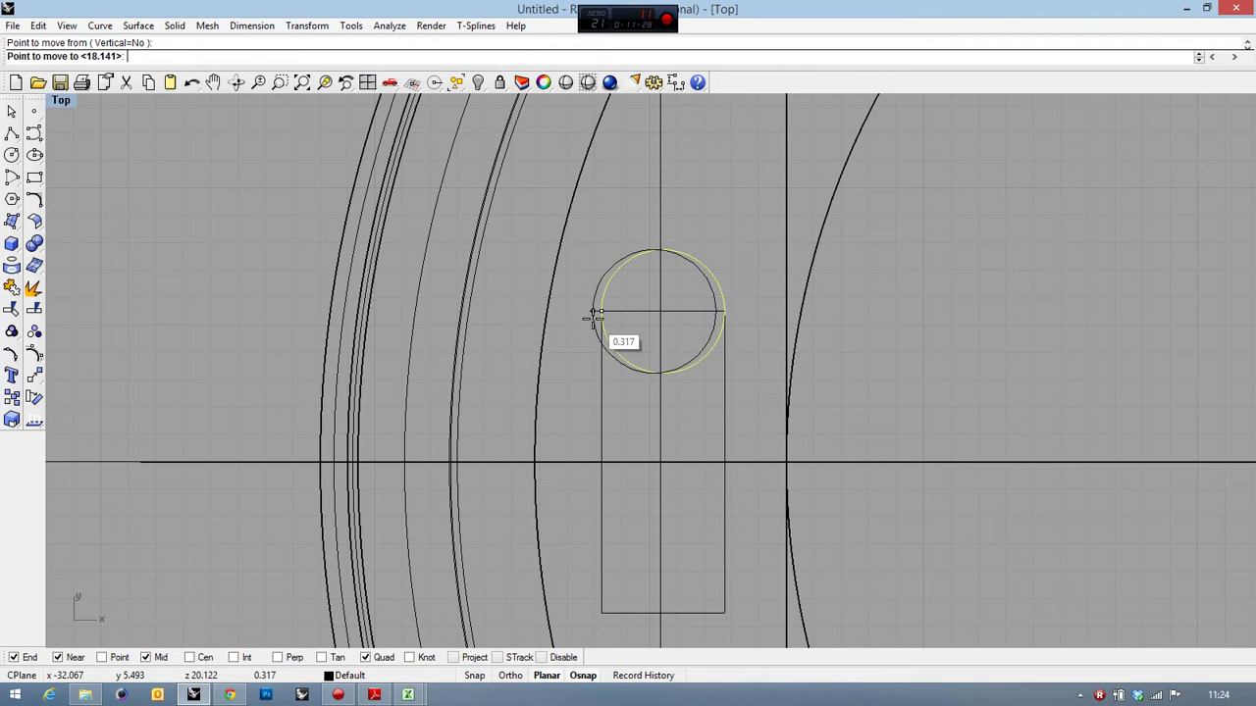
key("Escape")
key("Return")
left_click(662, 249)
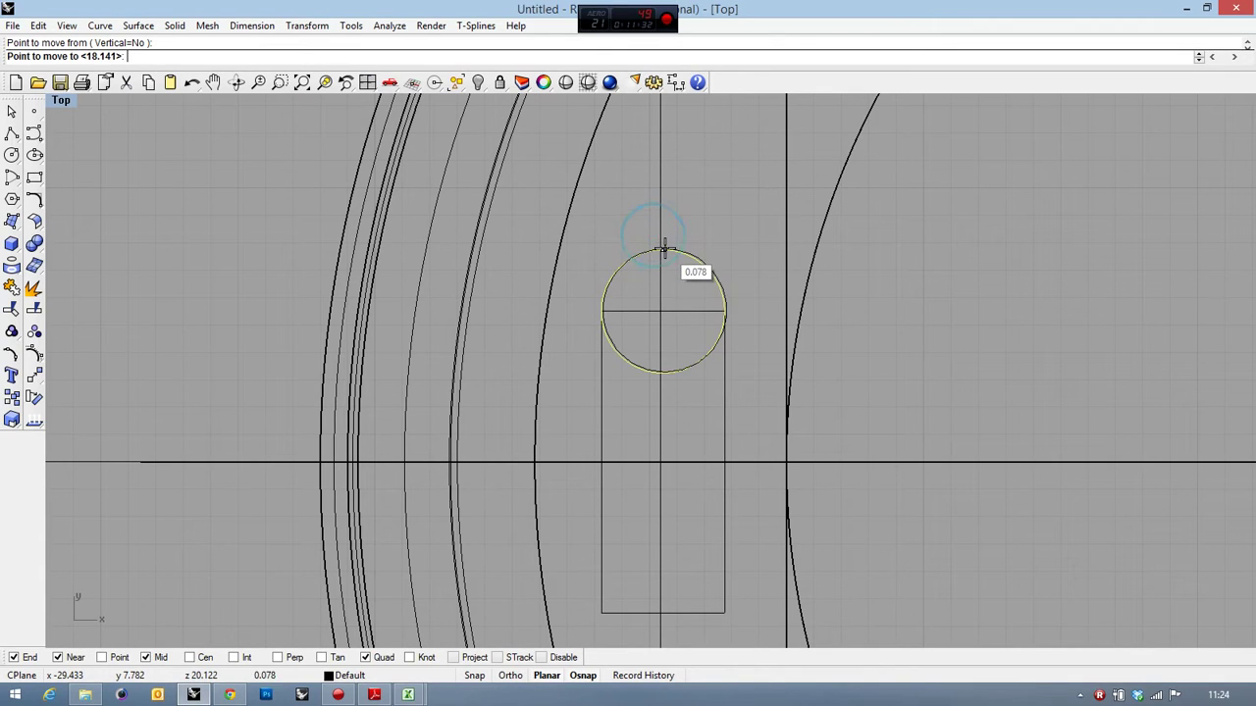
left_click(656, 303)
Step: Mirror a copy of the circle across the horizontal center line into the rectangle's lower end
scroll(678, 255, "down", 2)
scroll(678, 257, "down", 2)
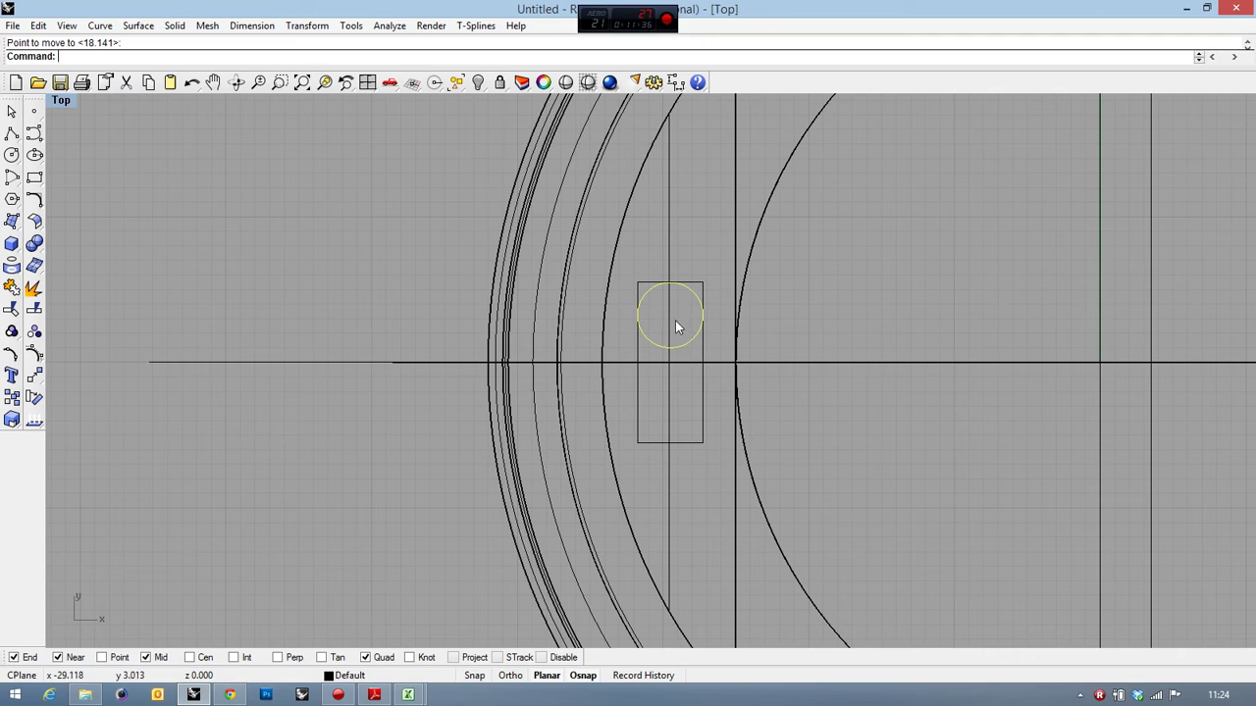
left_click(34, 375)
left_click(169, 401)
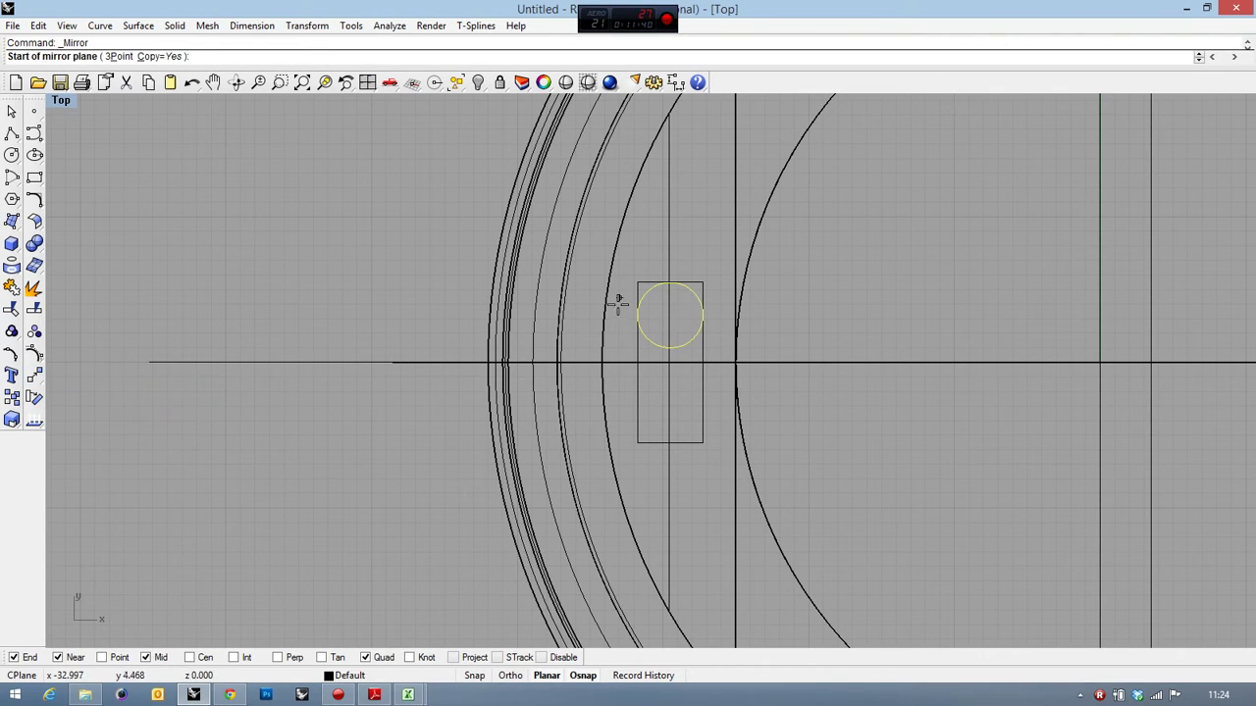
left_click(636, 369)
left_click(909, 376)
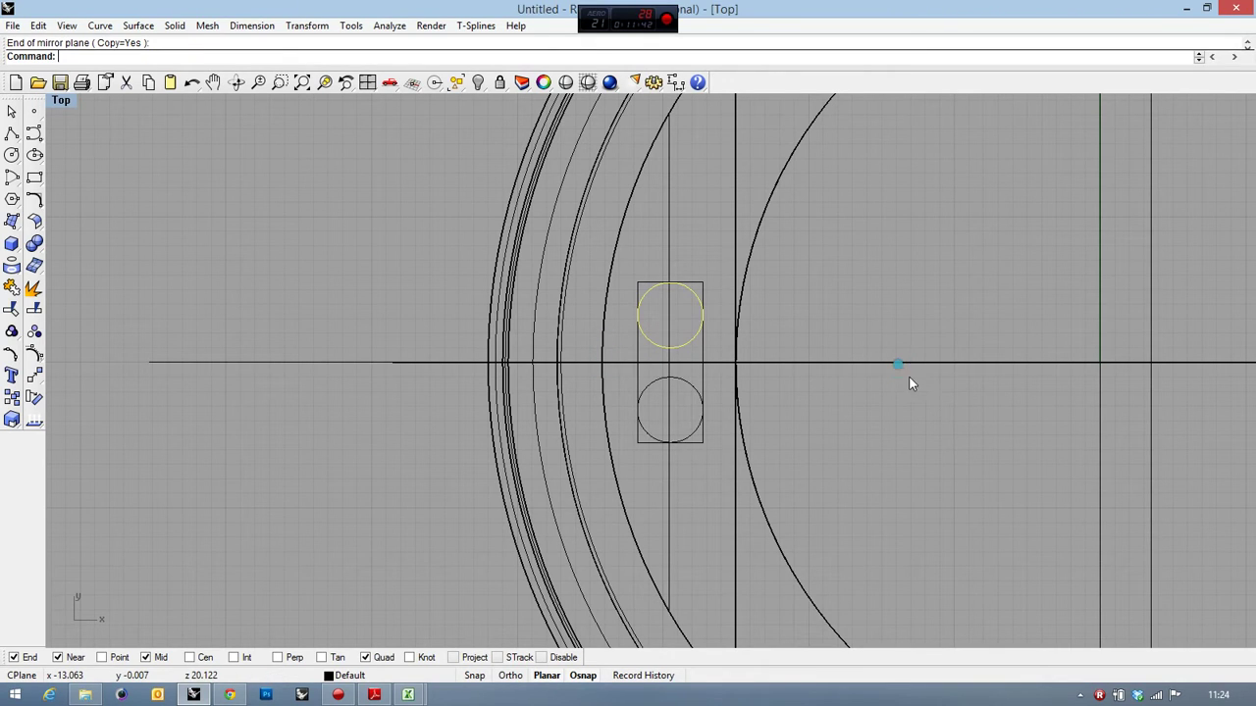
Step: Trim away the rectangle's corners and short edges and the circles' inner halves, and join the remaining curves into a rounded slot outline
scroll(722, 381, "up", 2)
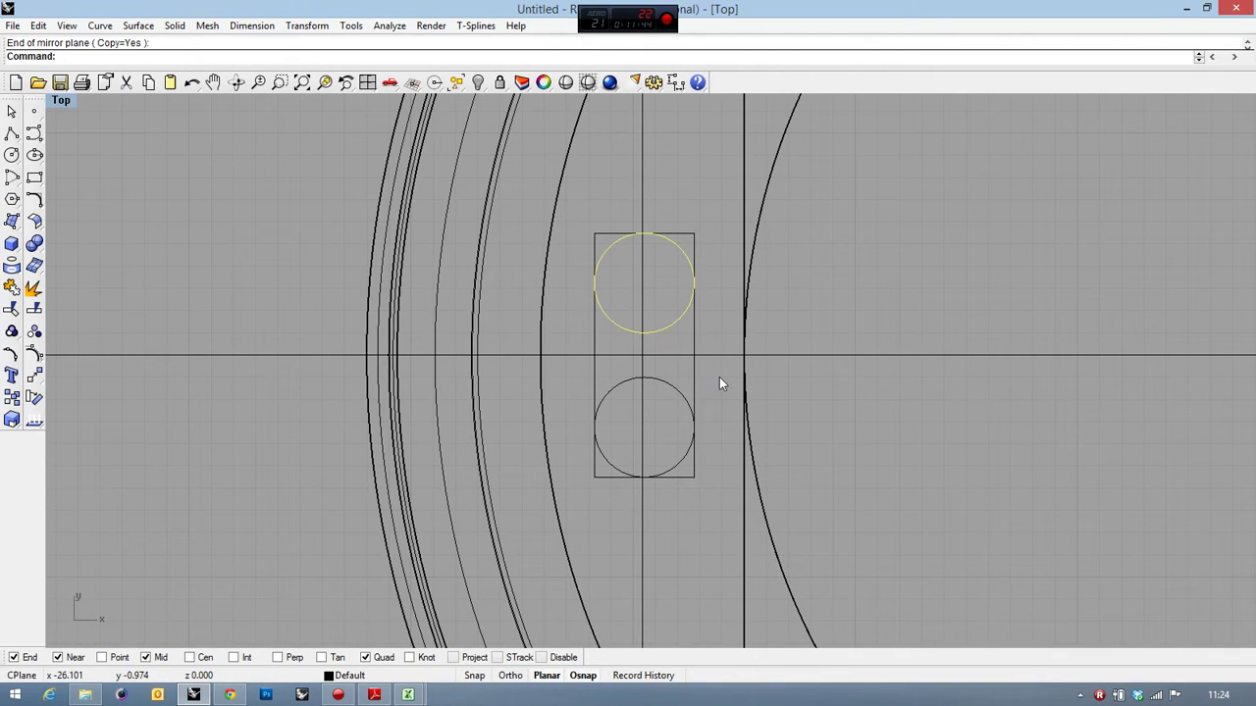
scroll(622, 348, "up", 1)
left_click(588, 210, "shift")
left_click(614, 394, "shift")
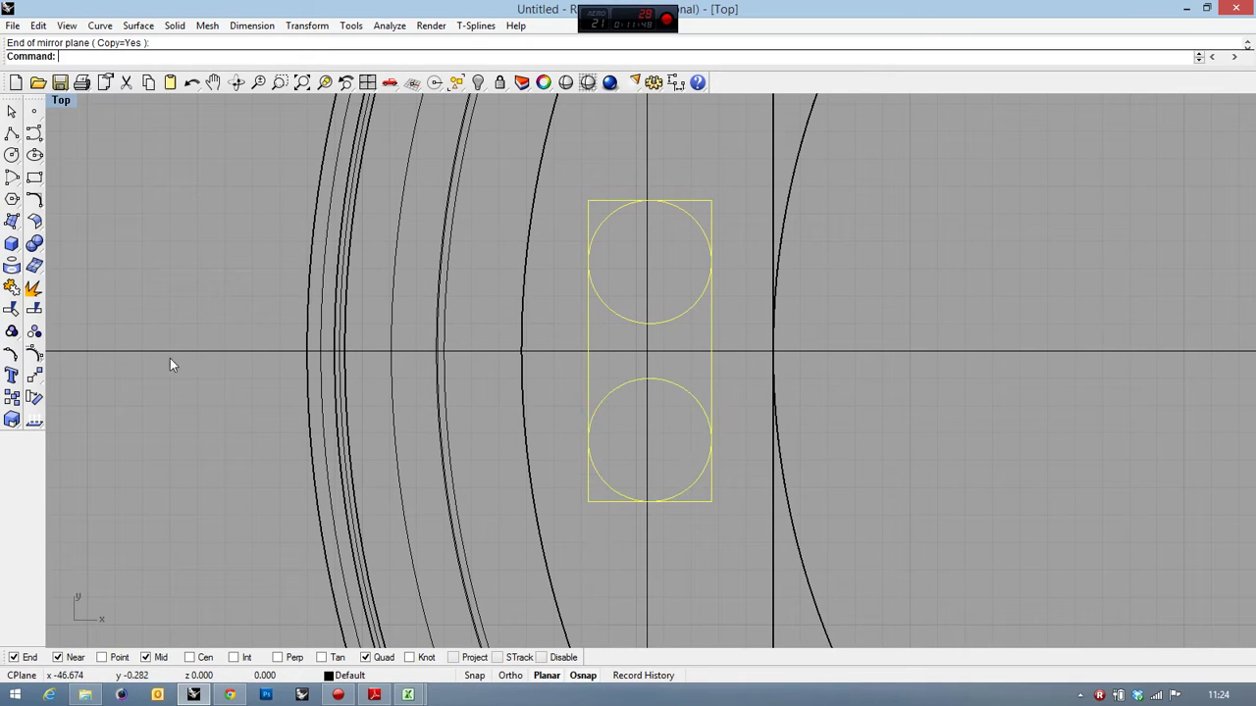
left_click(35, 310)
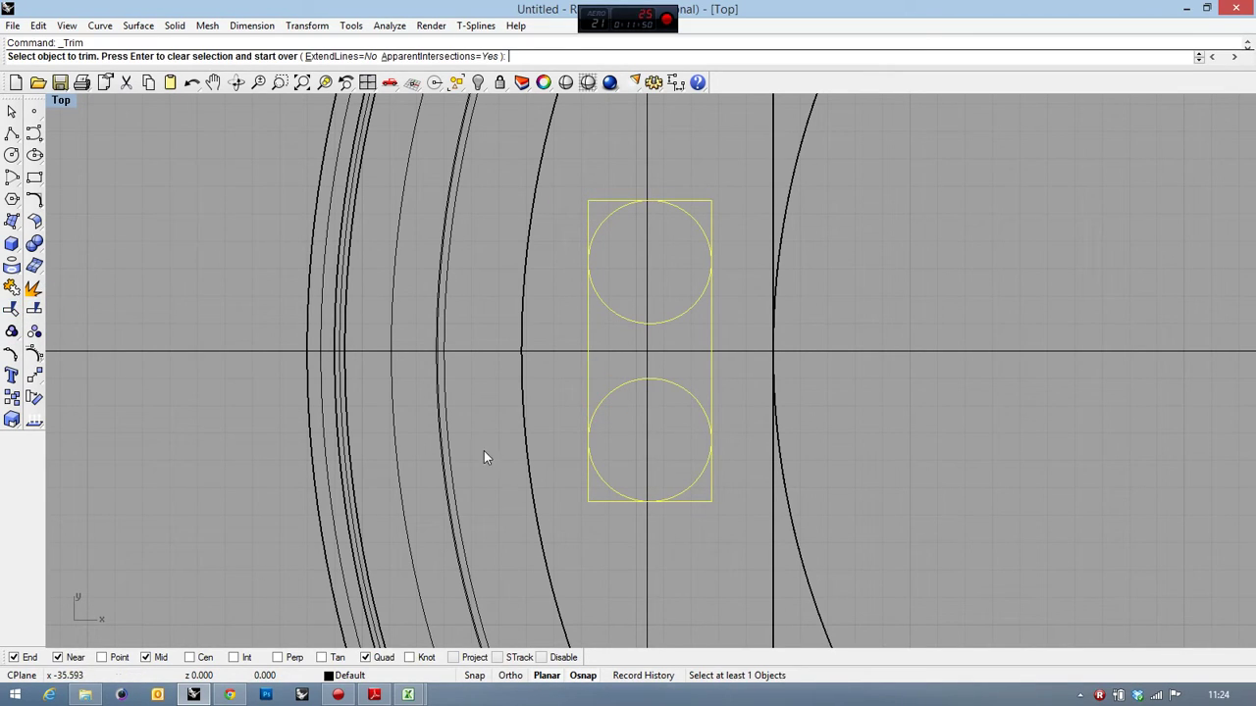
left_click(601, 499)
left_click(705, 500)
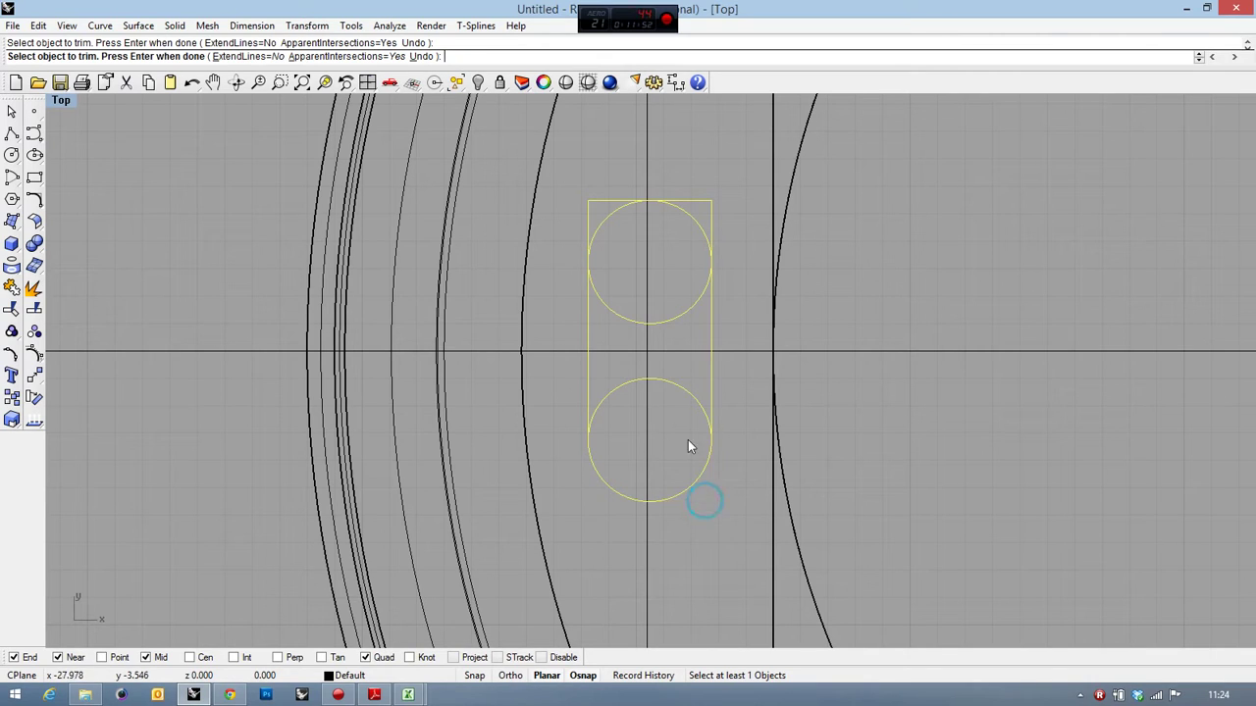
left_click(687, 396)
left_click(702, 204)
left_click(602, 202)
left_click(615, 319)
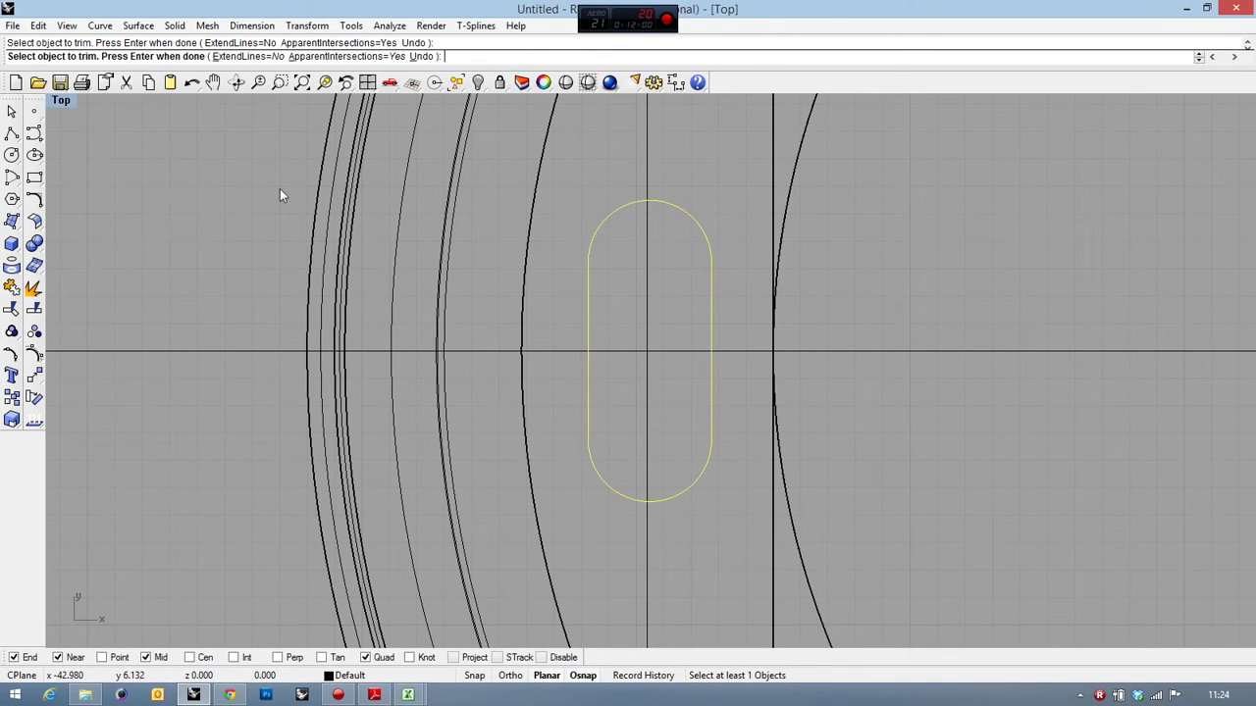
left_click(12, 288)
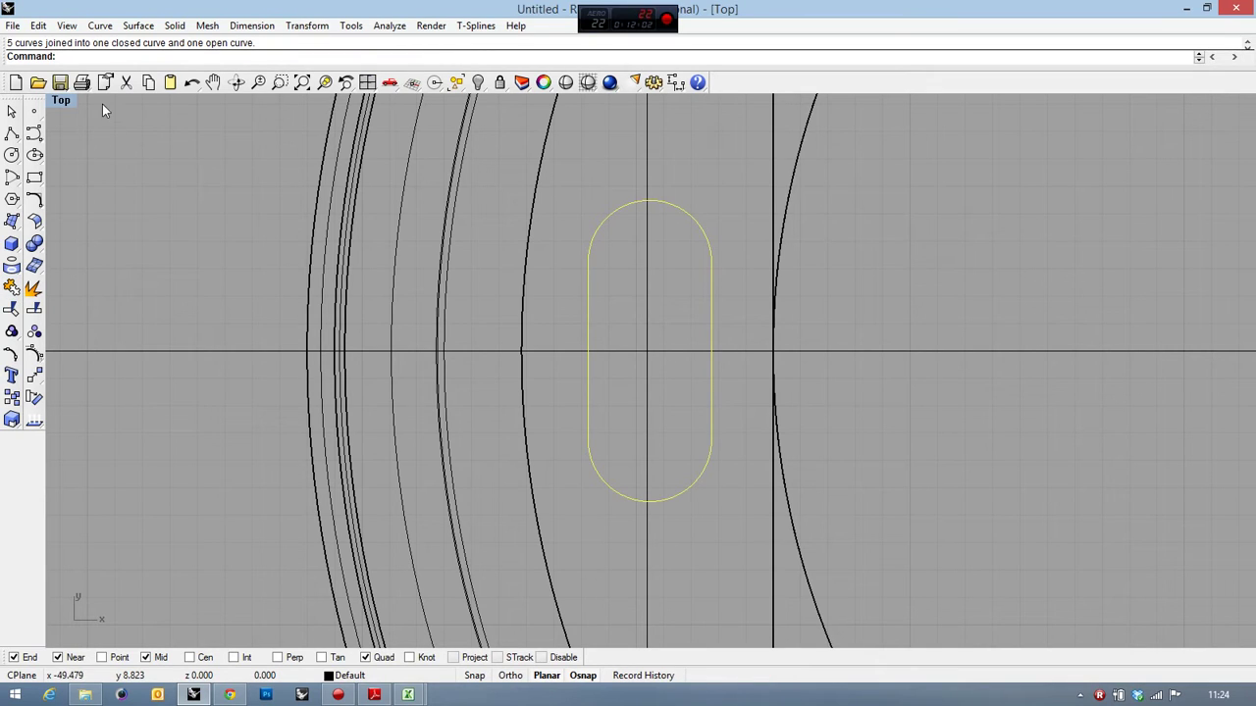
Step: Trim the flat area inside the rounded slot outline to cut the slot opening through the lid's top
double_click(62, 101)
right_click_drag(884, 277, 822, 291)
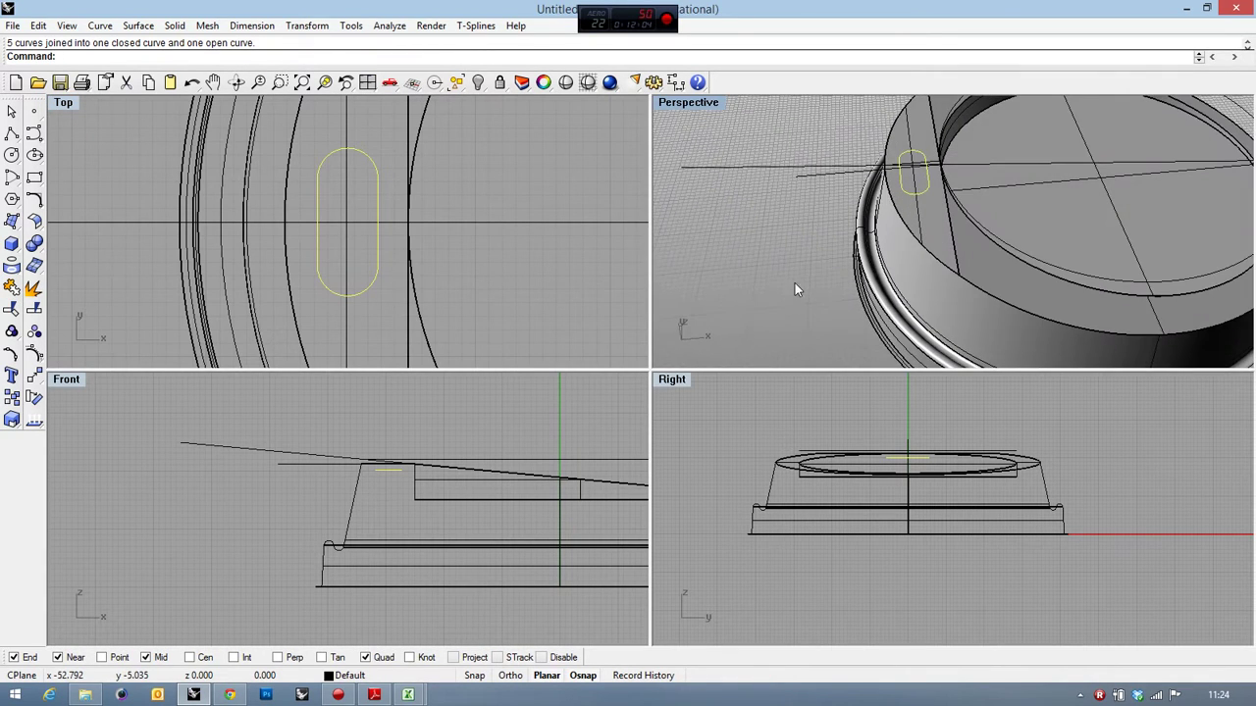
left_click(12, 310)
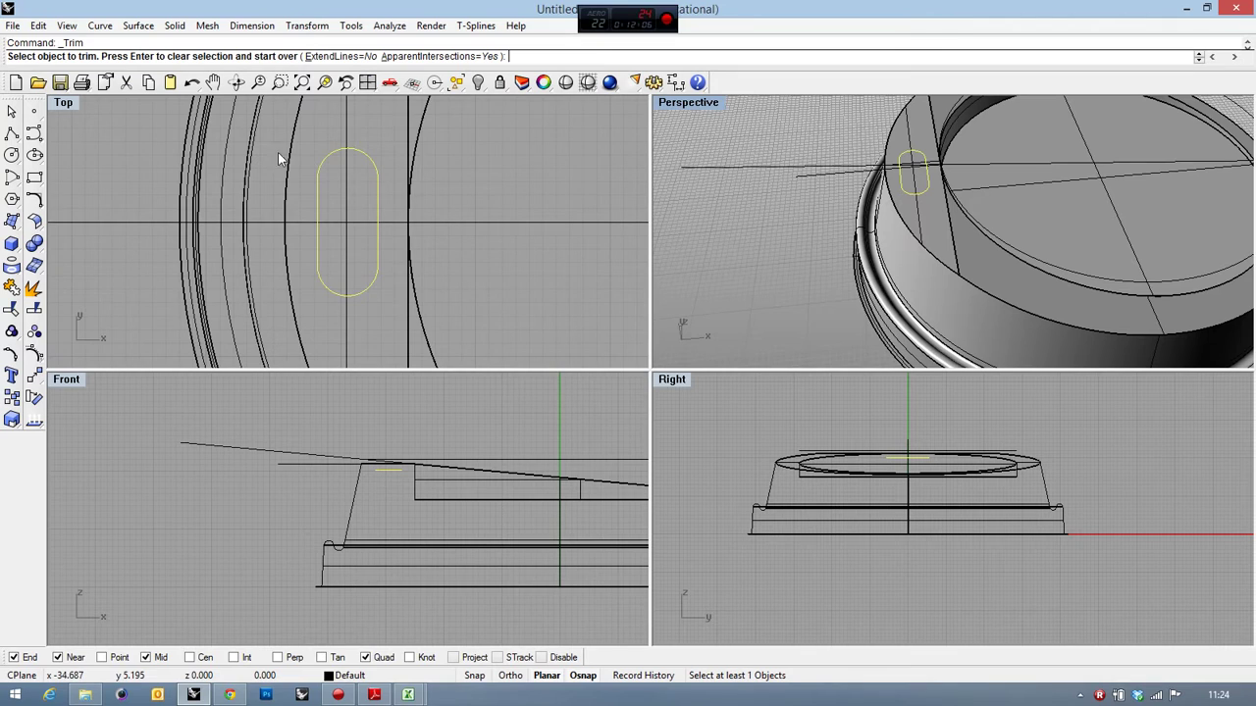
left_click(338, 175)
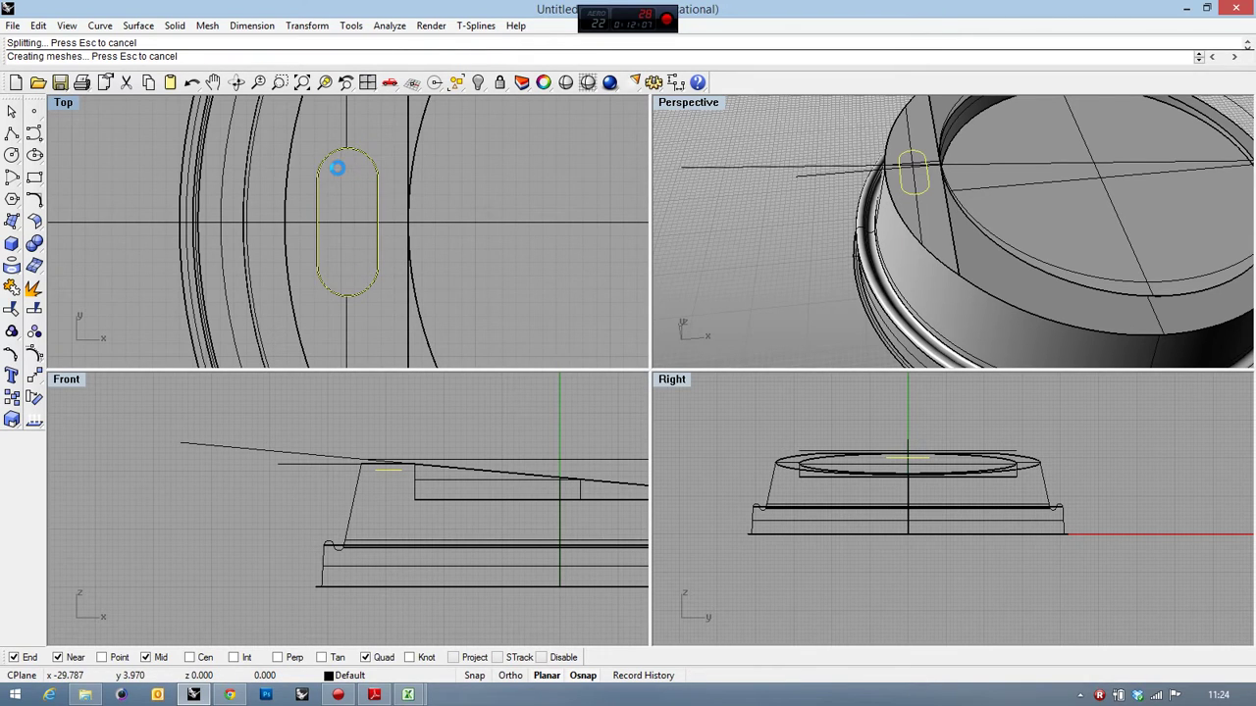
double_click(690, 103)
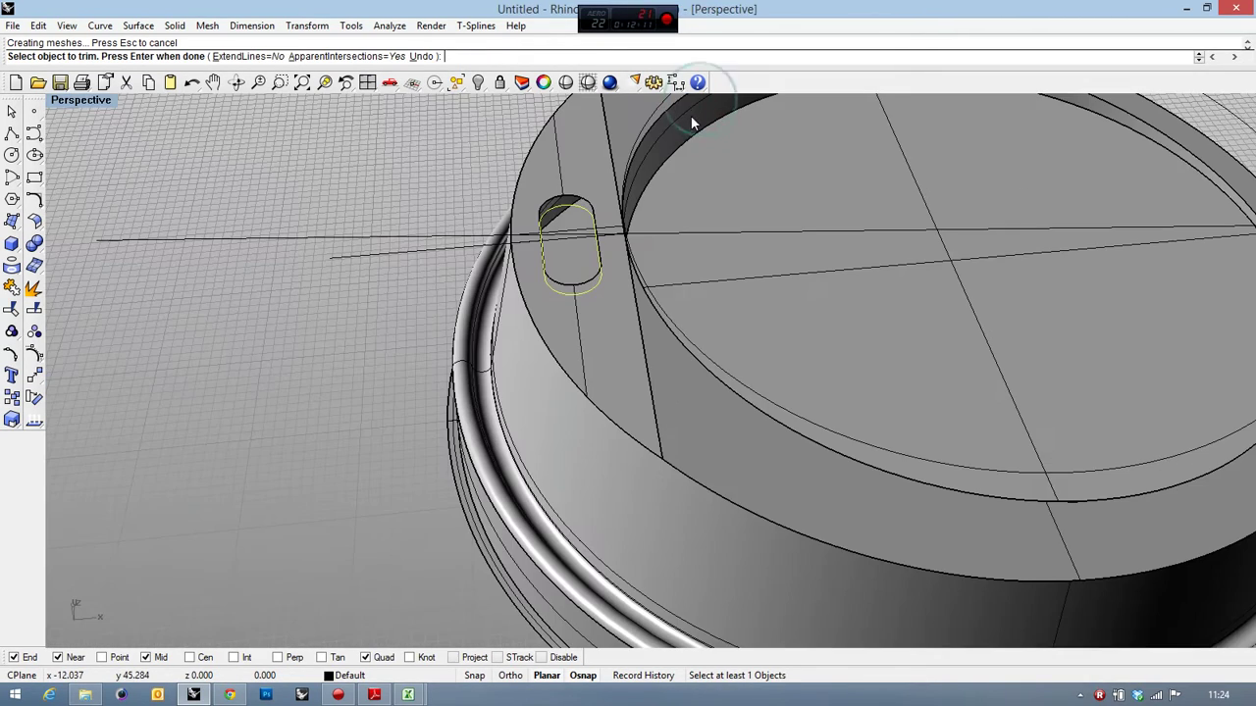
right_click(168, 125)
right_click_drag(219, 210, 308, 196)
scroll(280, 177, "up", 3)
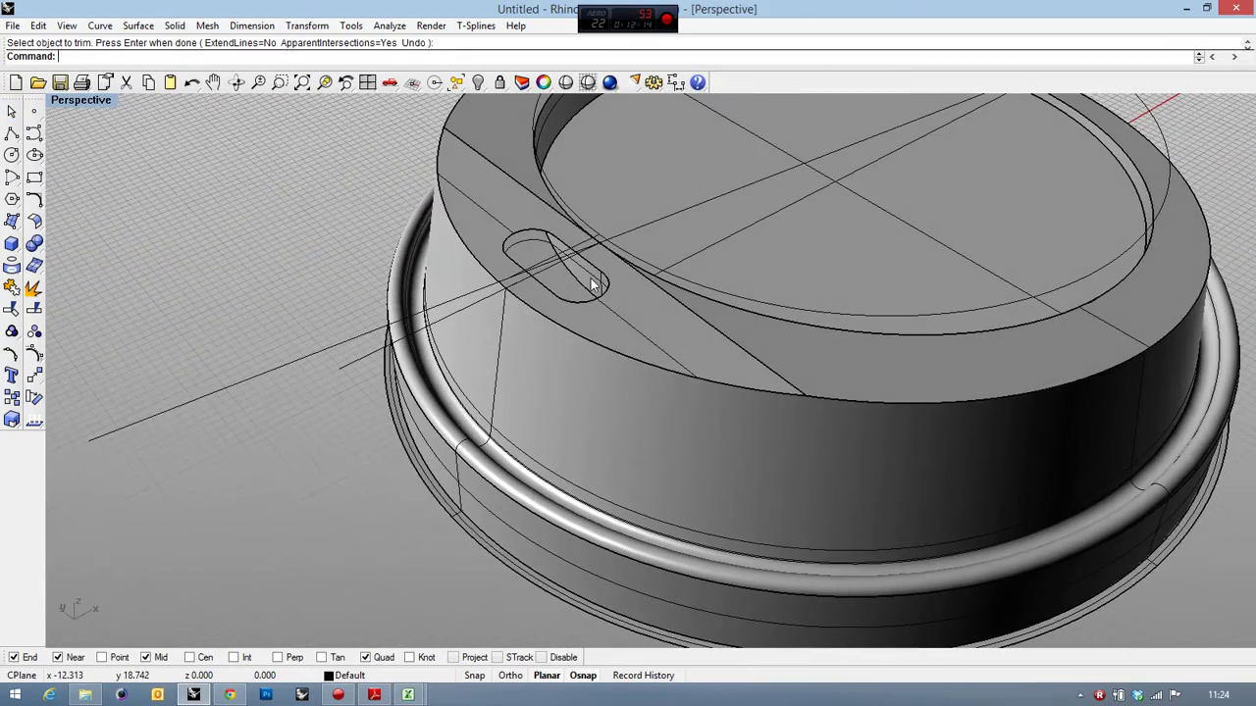
scroll(603, 292, "down", 5)
scroll(711, 299, "up", 3)
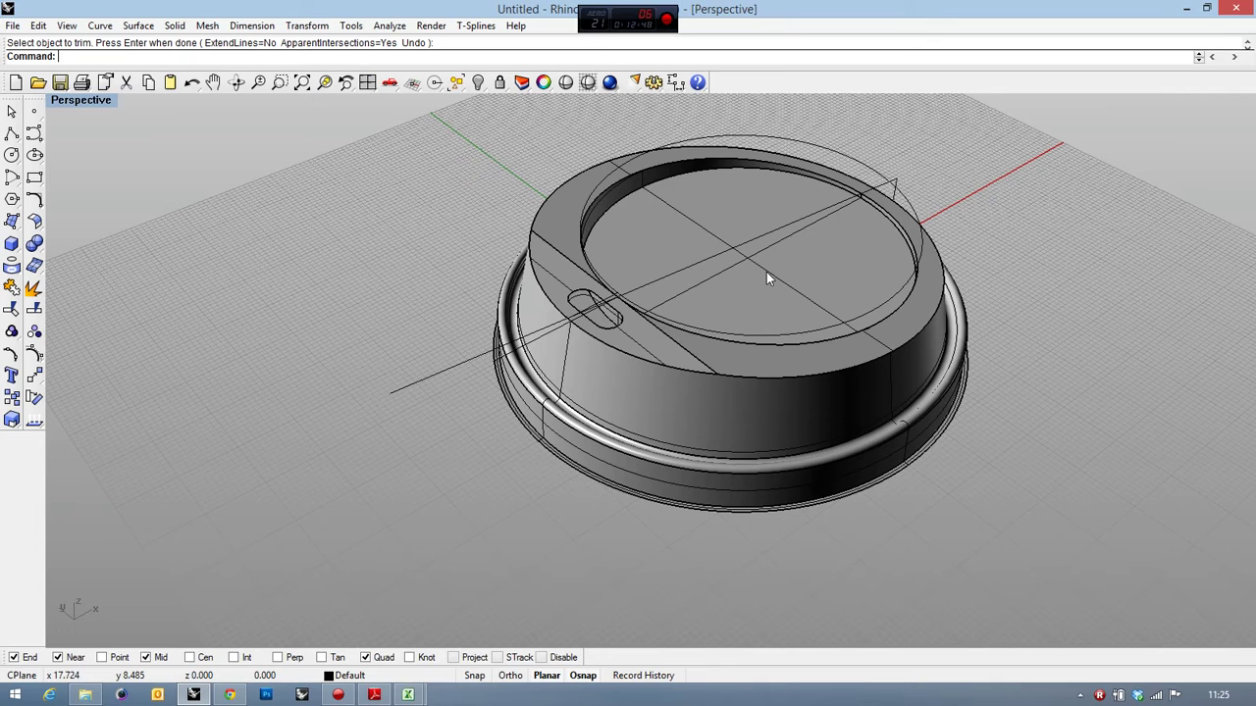
Step: Save the model to the desktop as a Rhino 4 3D model named CUP Coffe
right_click_drag(766, 271, 236, 128)
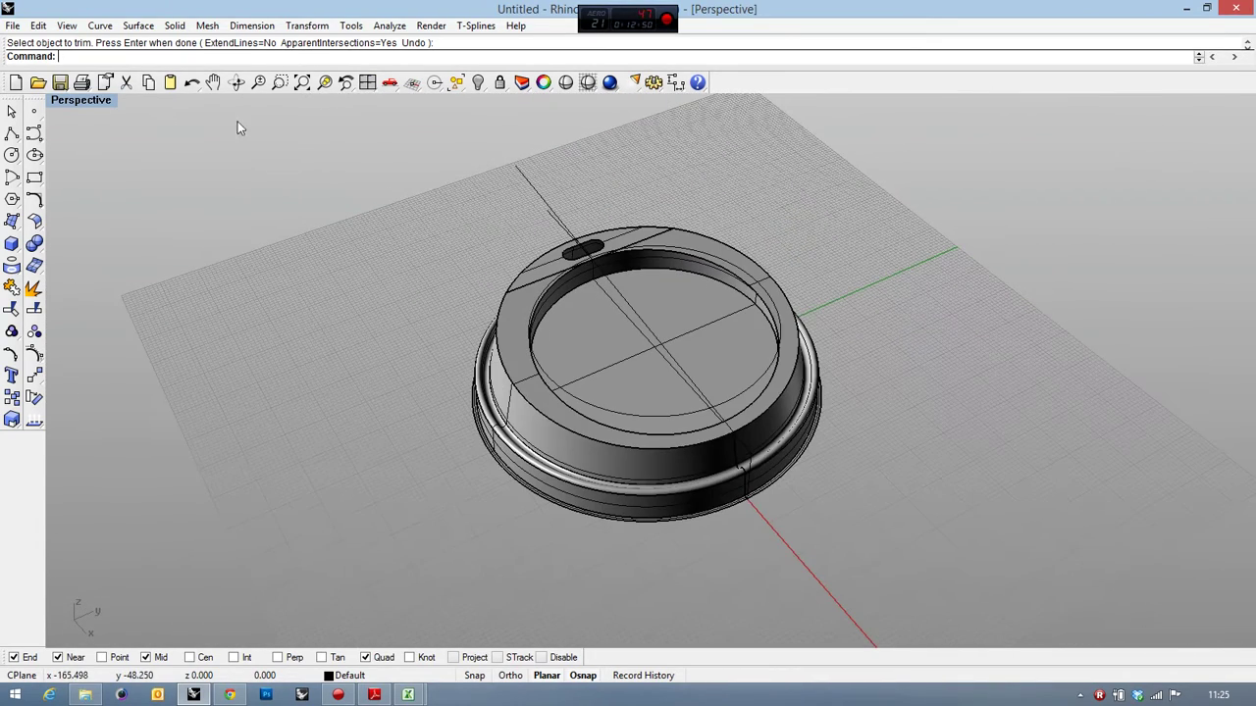
left_click(13, 25)
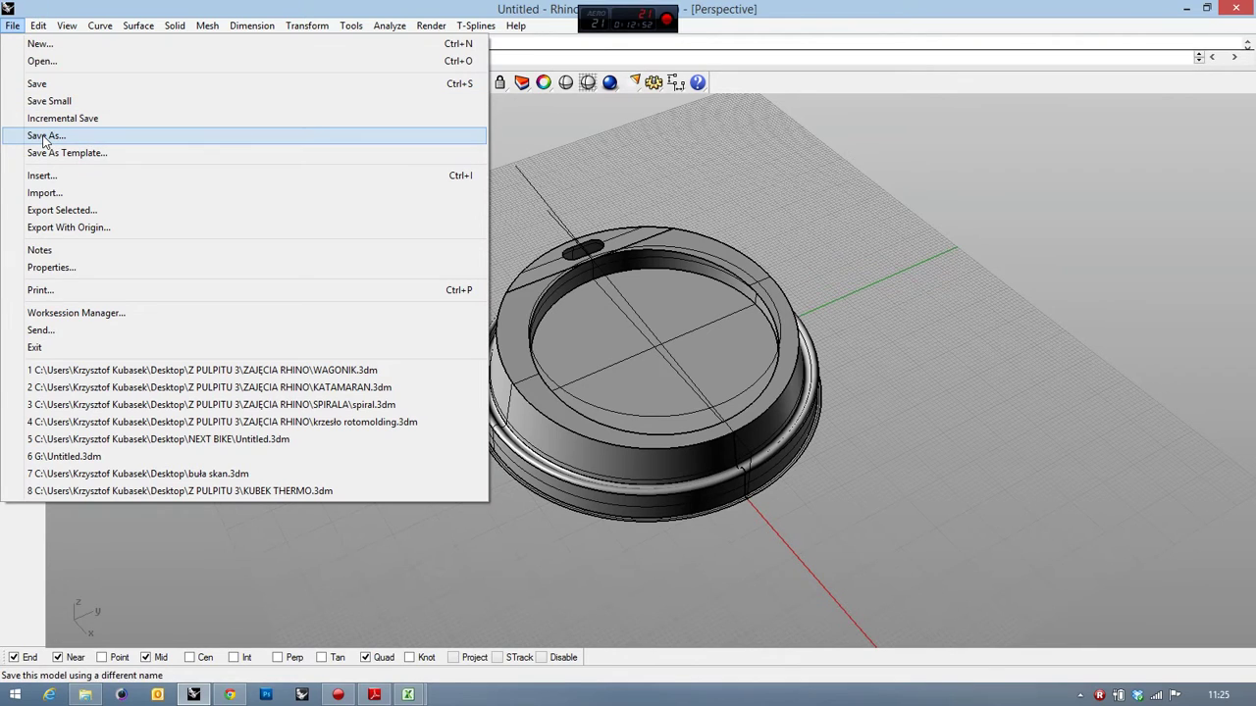
left_click(43, 138)
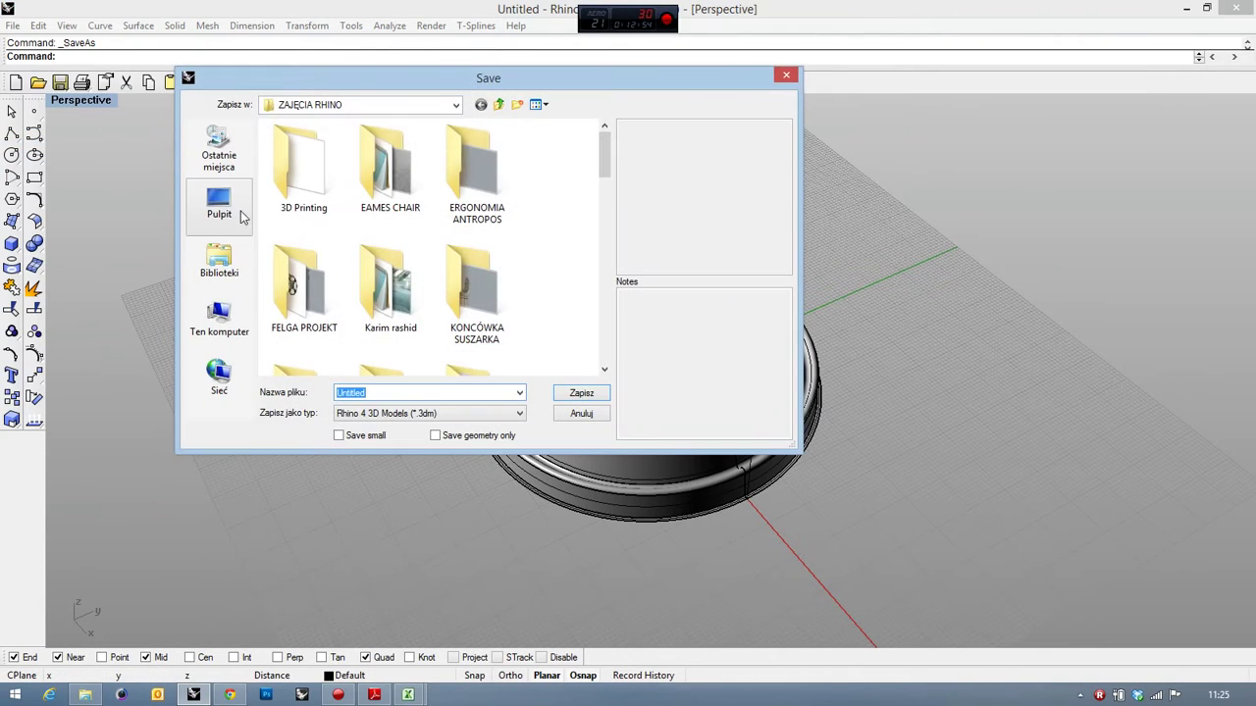
left_click(242, 215)
type("CUP")
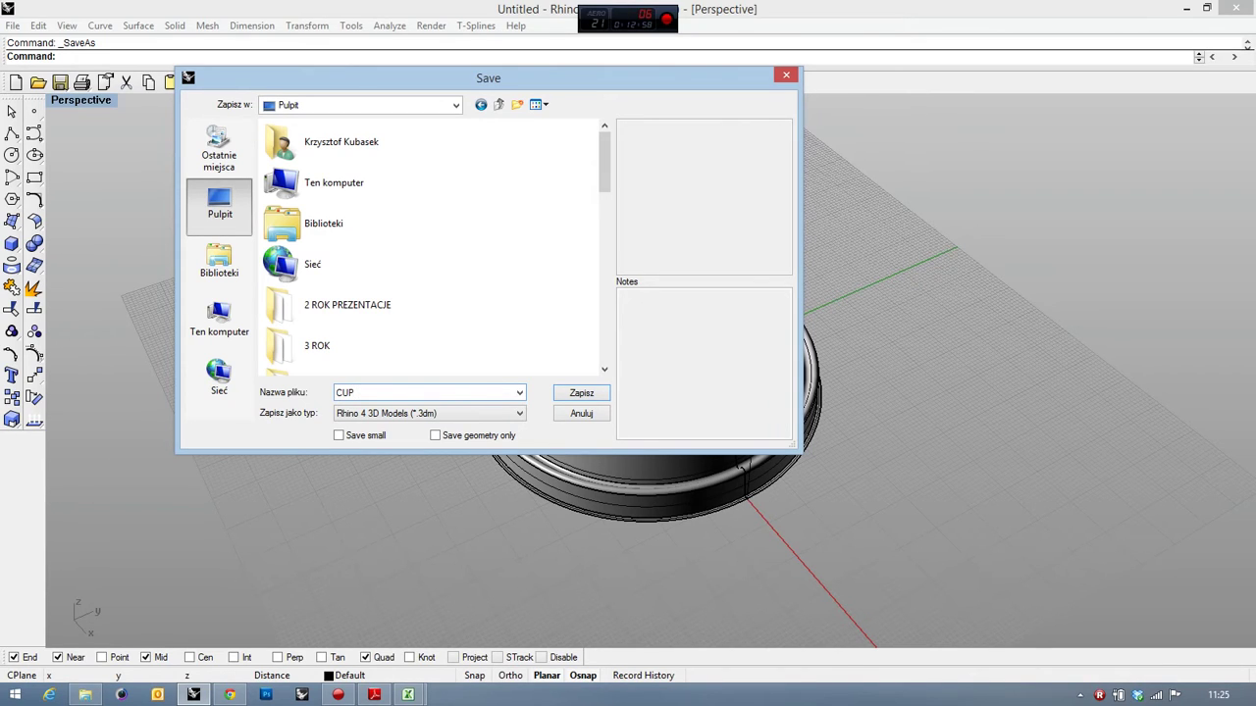
type(" LID")
key("Return")
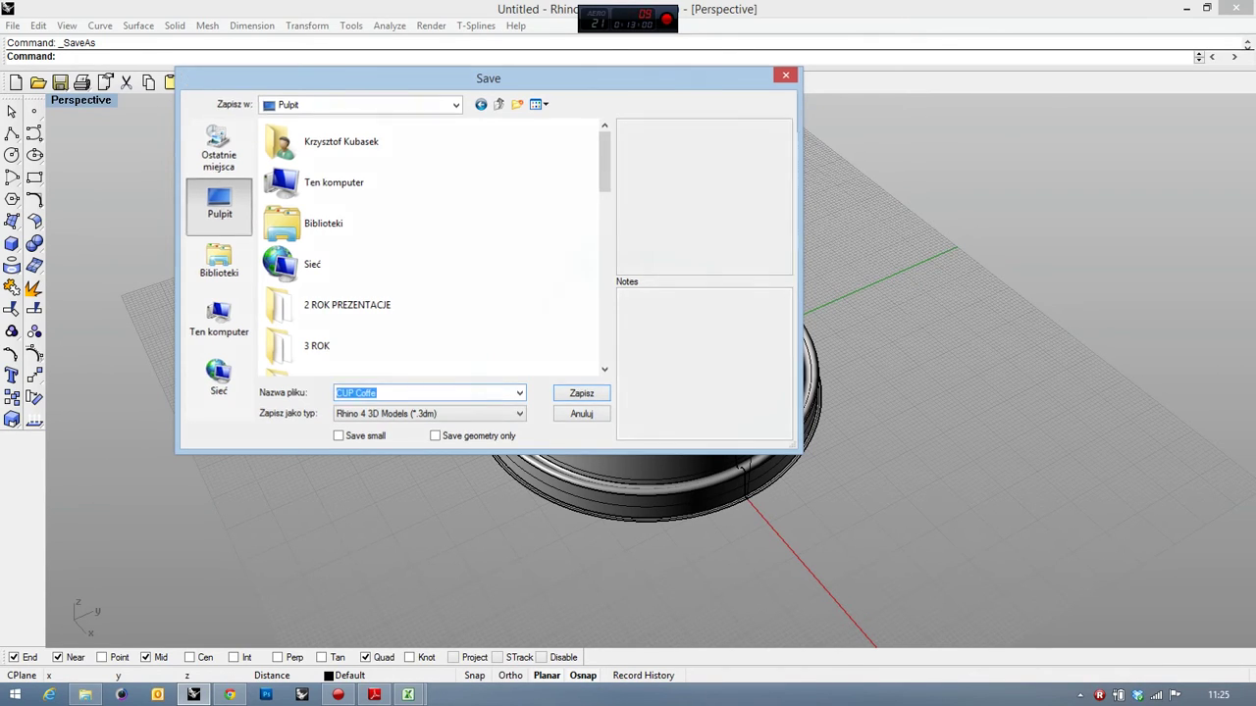
Step: Create a sphere of about 4.6 radius on the lid's horizontal center line, inside the round recess near the slot
right_click_drag(501, 344, 691, 350)
scroll(690, 350, "up", 8)
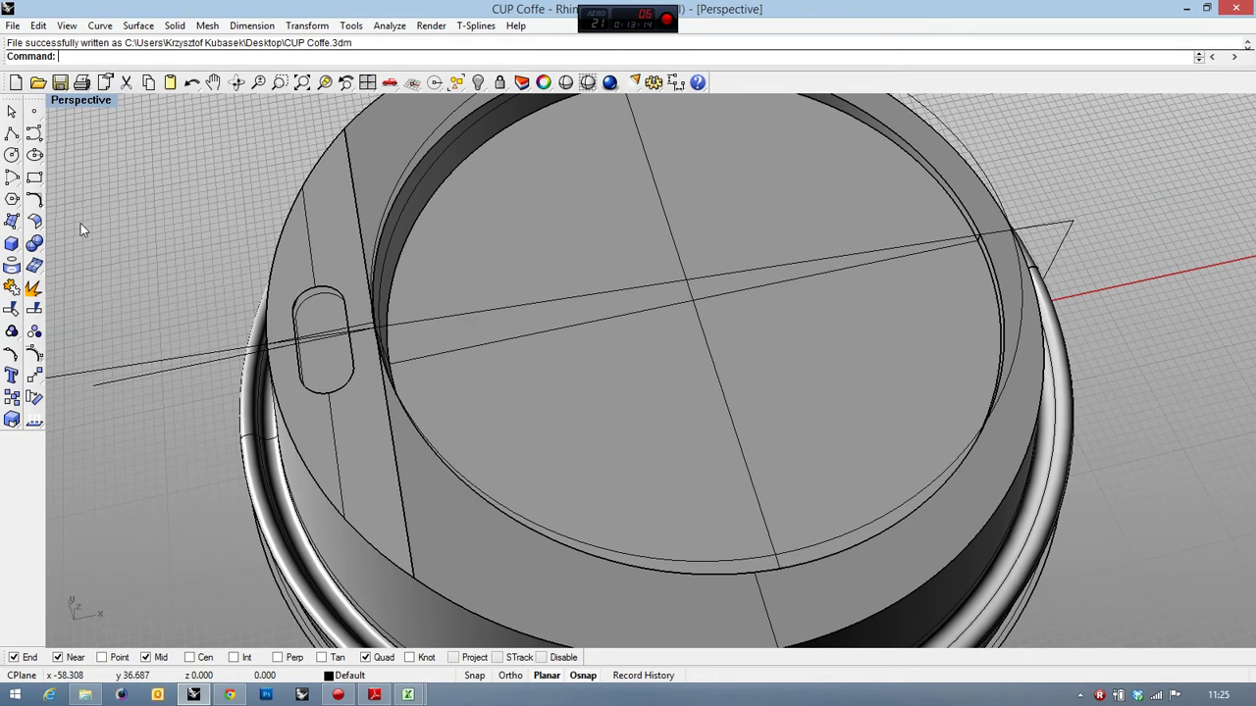
double_click(94, 102)
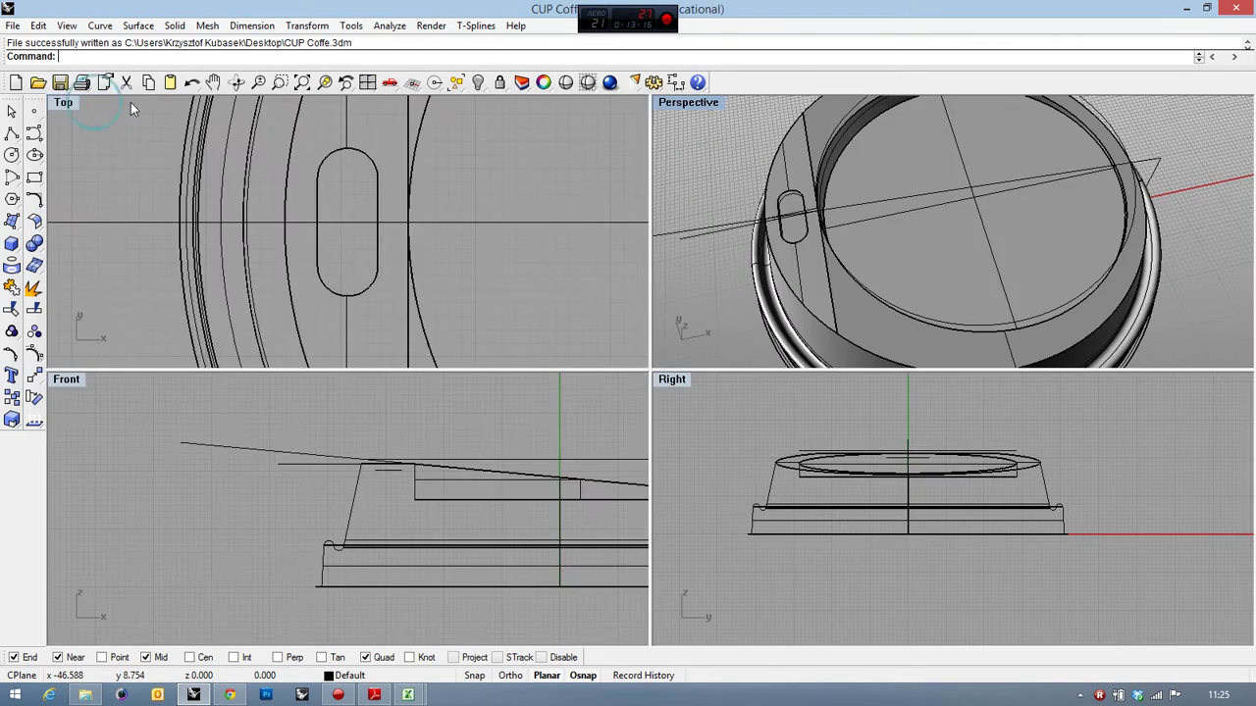
scroll(284, 255, "down", 5)
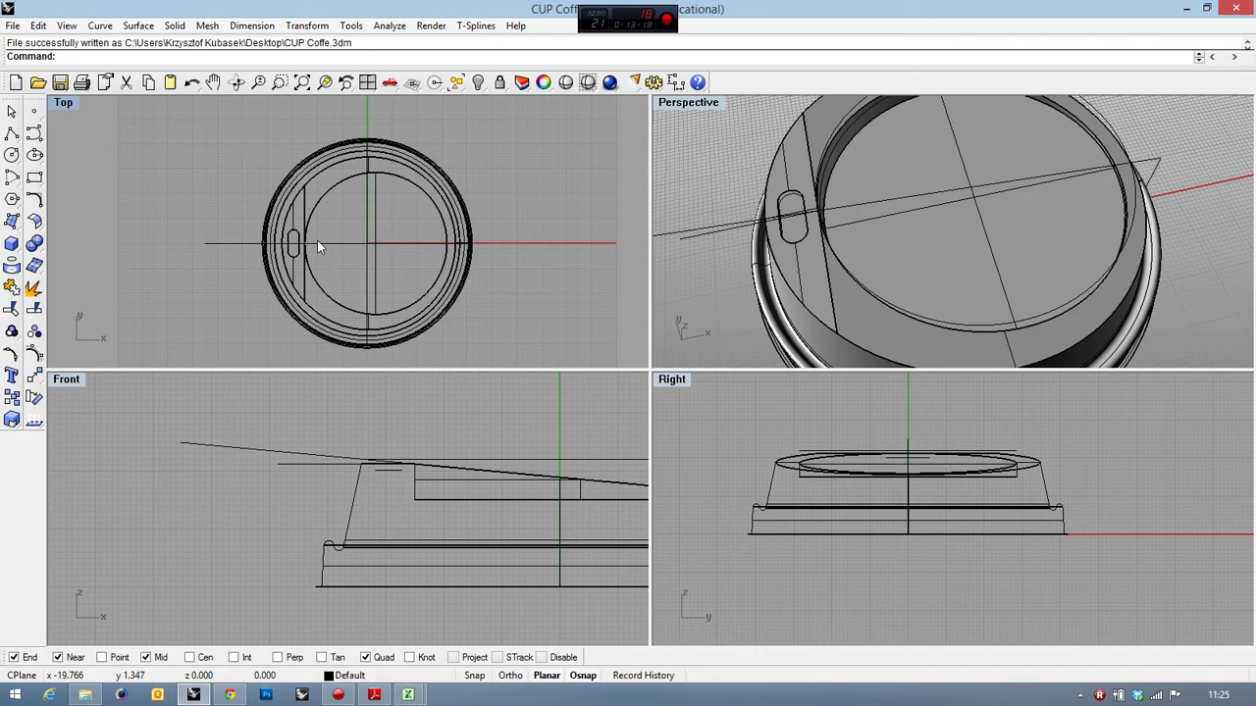
scroll(371, 273, "up", 5)
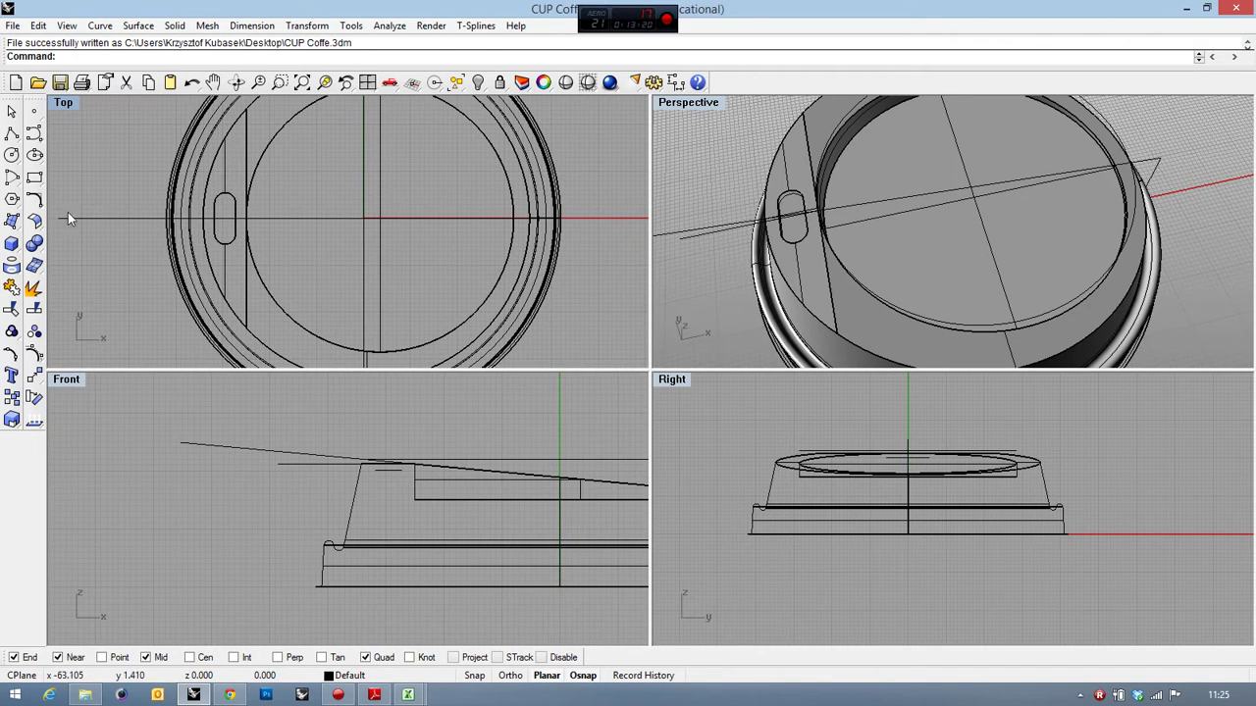
left_click(13, 222)
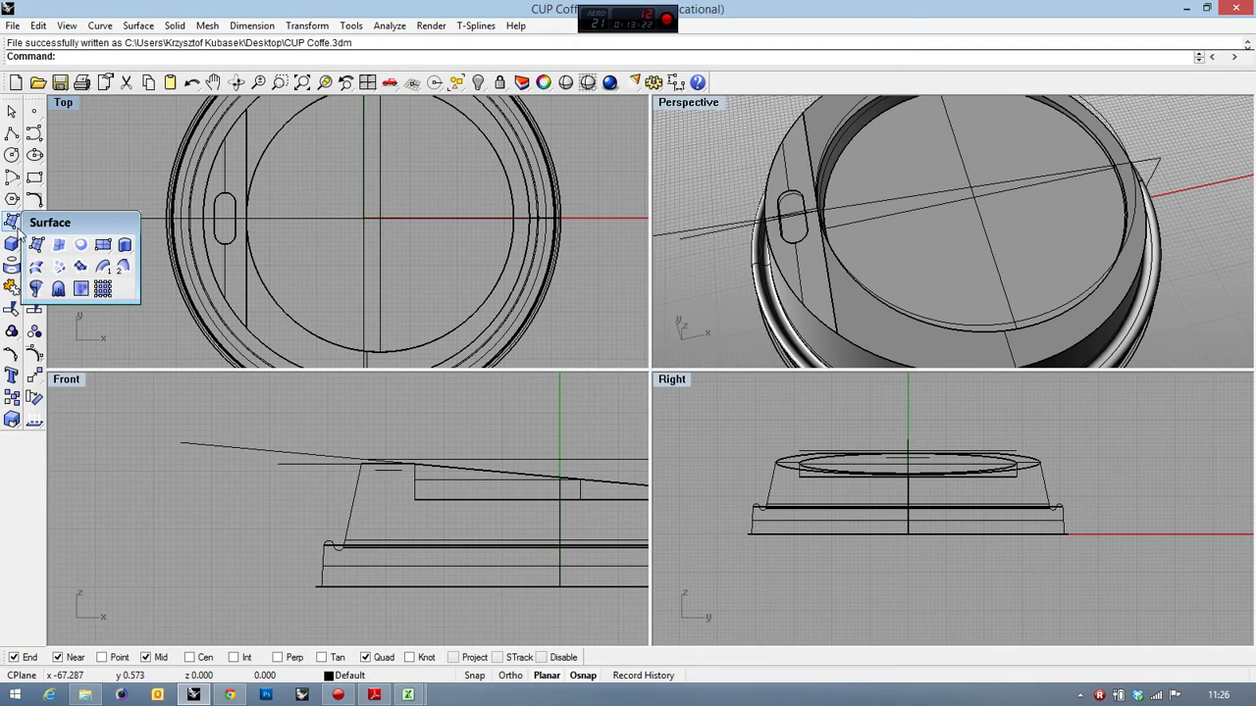
left_click(12, 246)
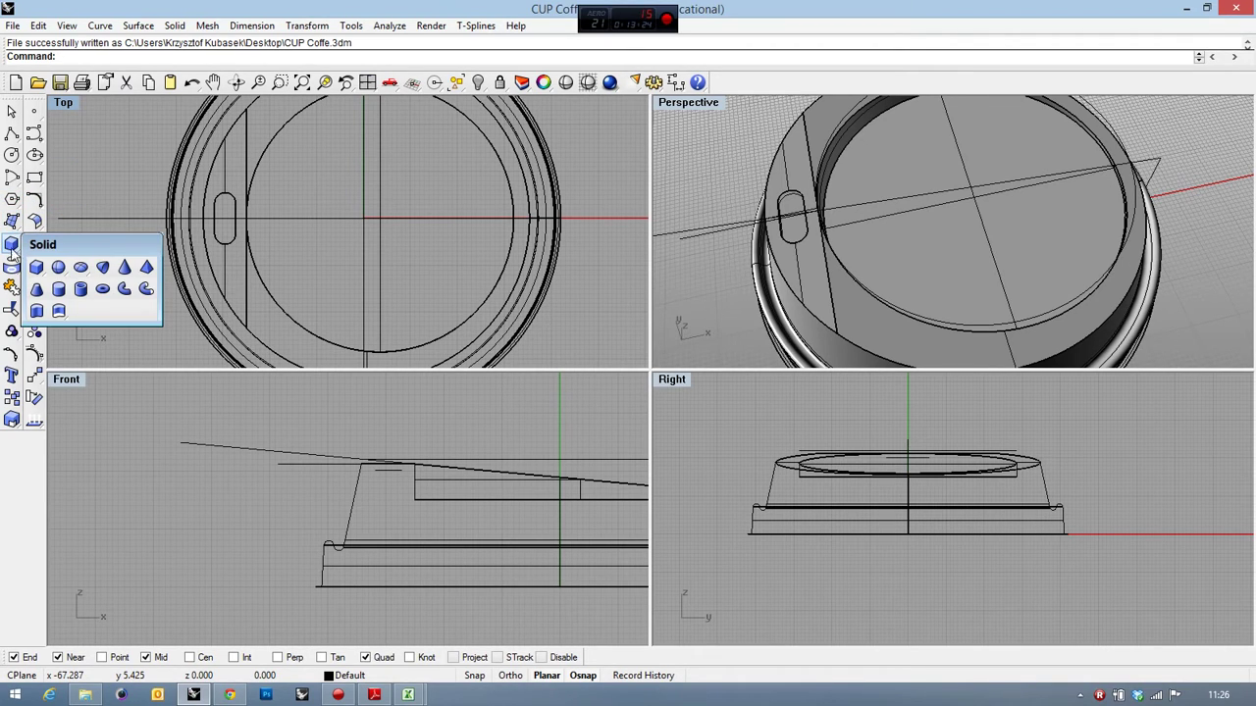
left_click(64, 269)
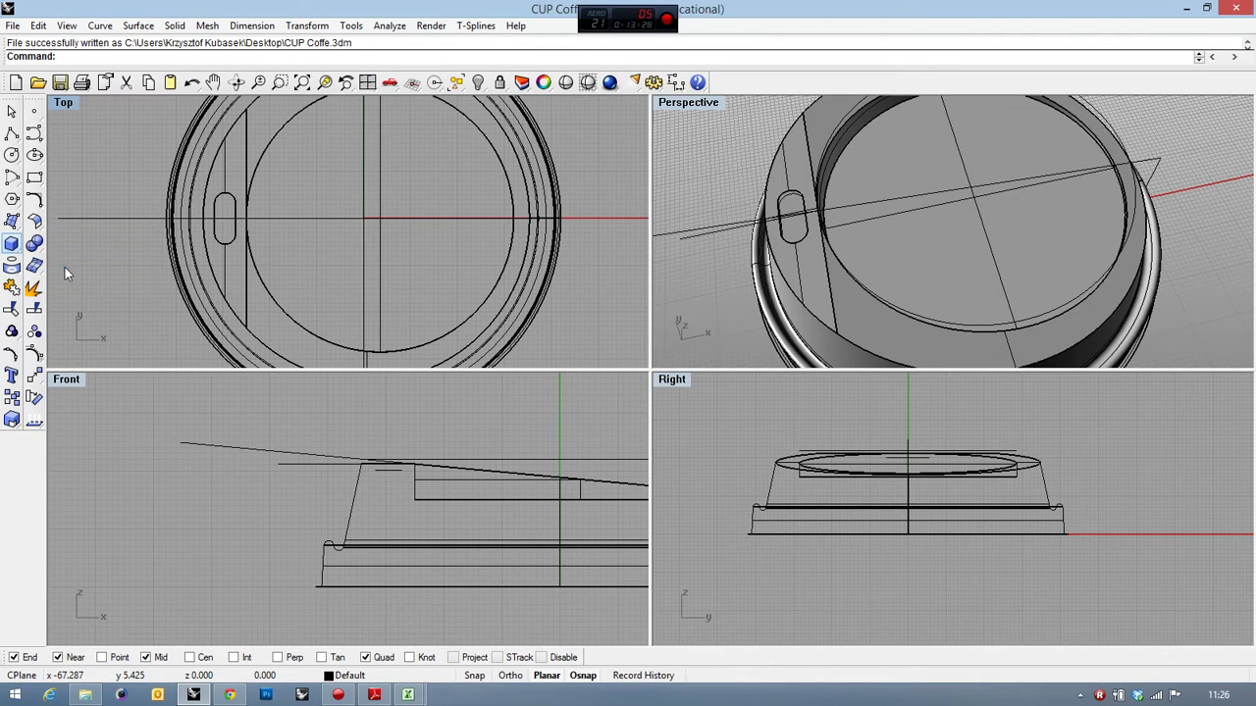
left_click(307, 219)
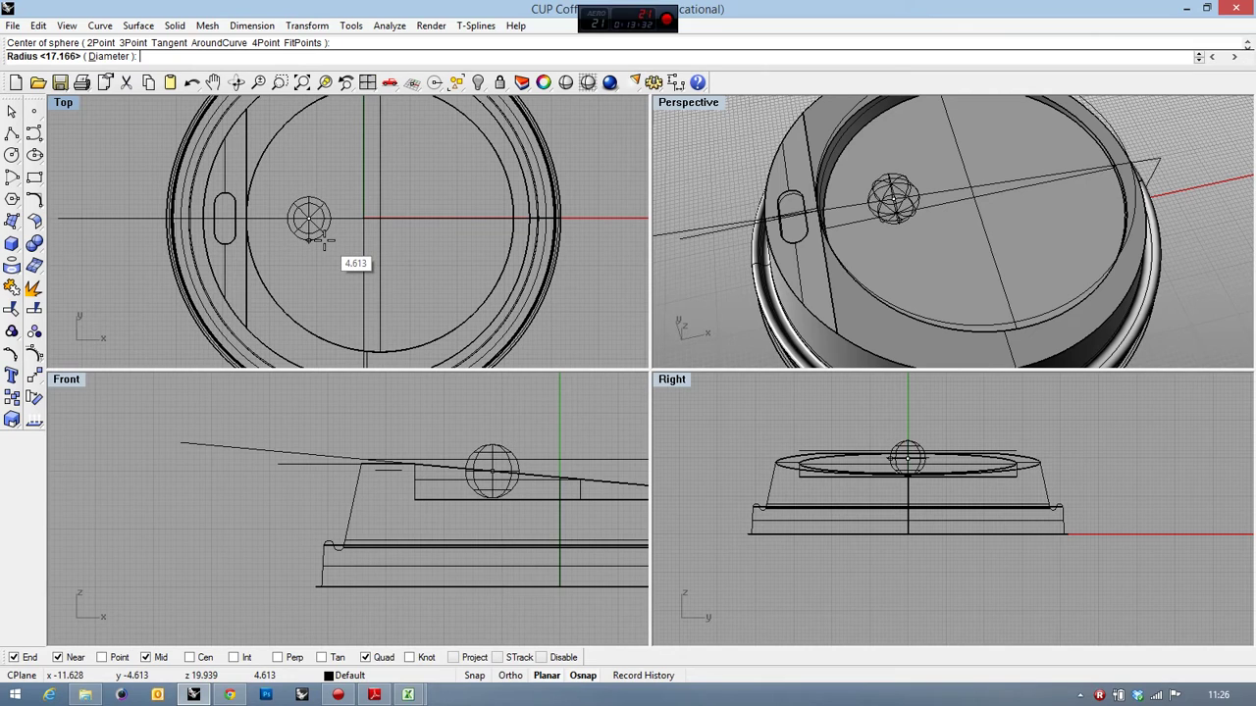
left_click(323, 241)
scroll(497, 451, "up", 6)
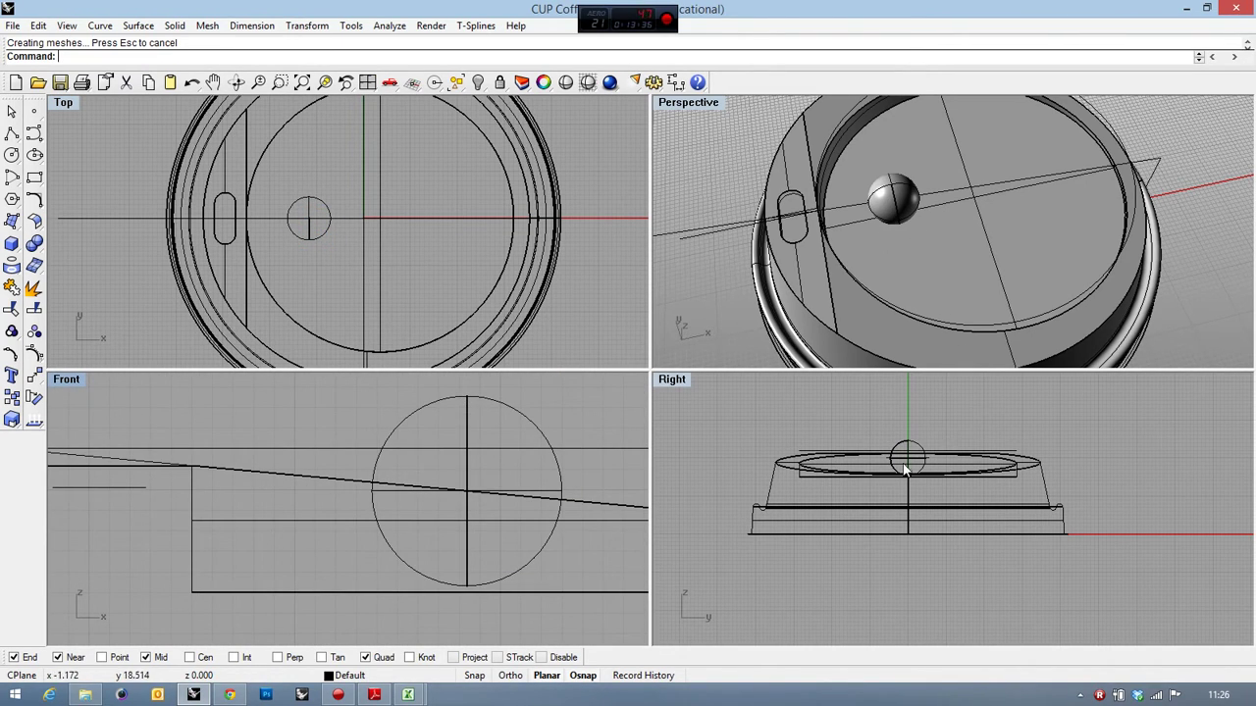
scroll(952, 457, "up", 2)
scroll(910, 214, "up", 3)
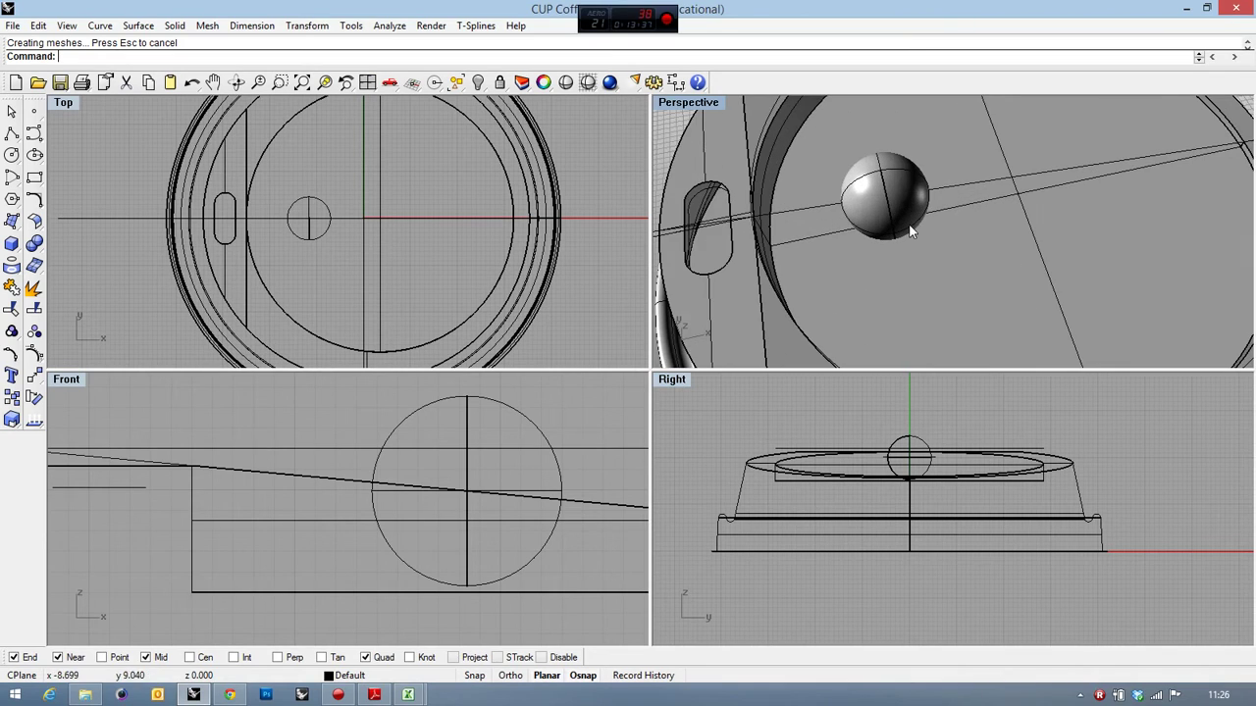
Step: Move the sphere straight down until about its upper half protrudes above the recess floor
left_click(322, 239)
scroll(915, 198, "down", 6)
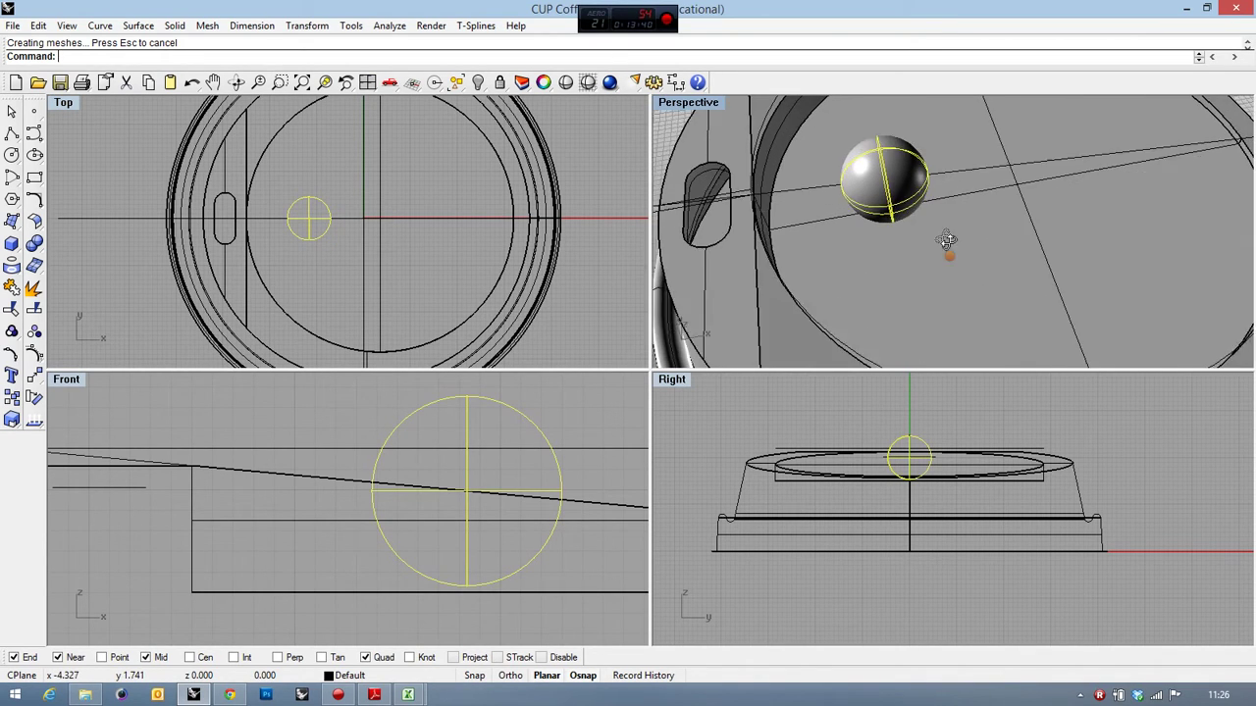
scroll(962, 238, "up", 2)
scroll(950, 244, "down", 2)
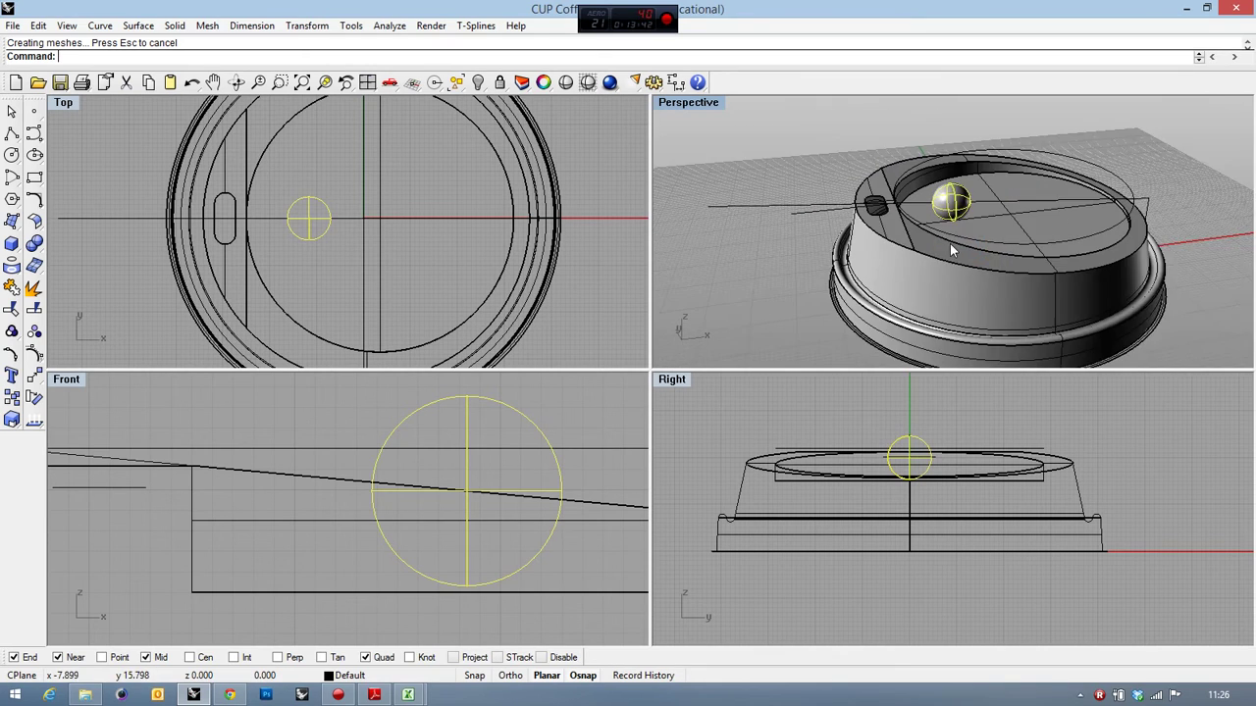
scroll(942, 245, "up", 5)
scroll(936, 245, "up", 2)
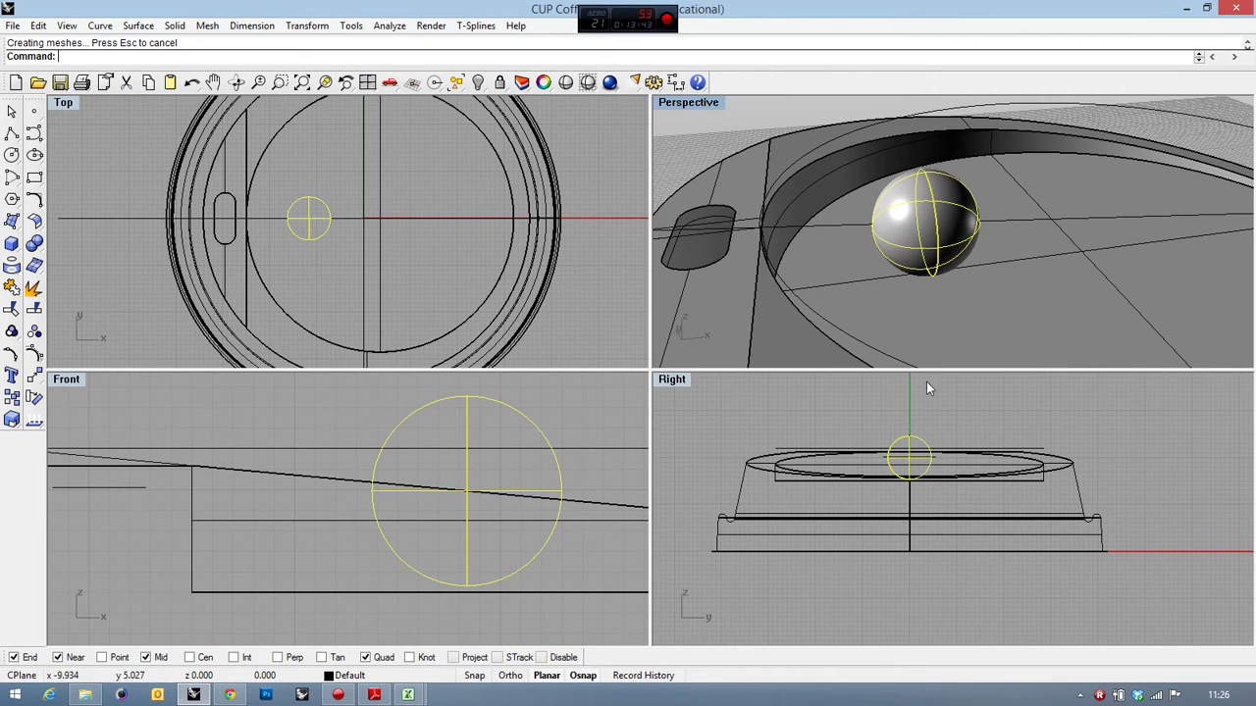
scroll(910, 455, "up", 4)
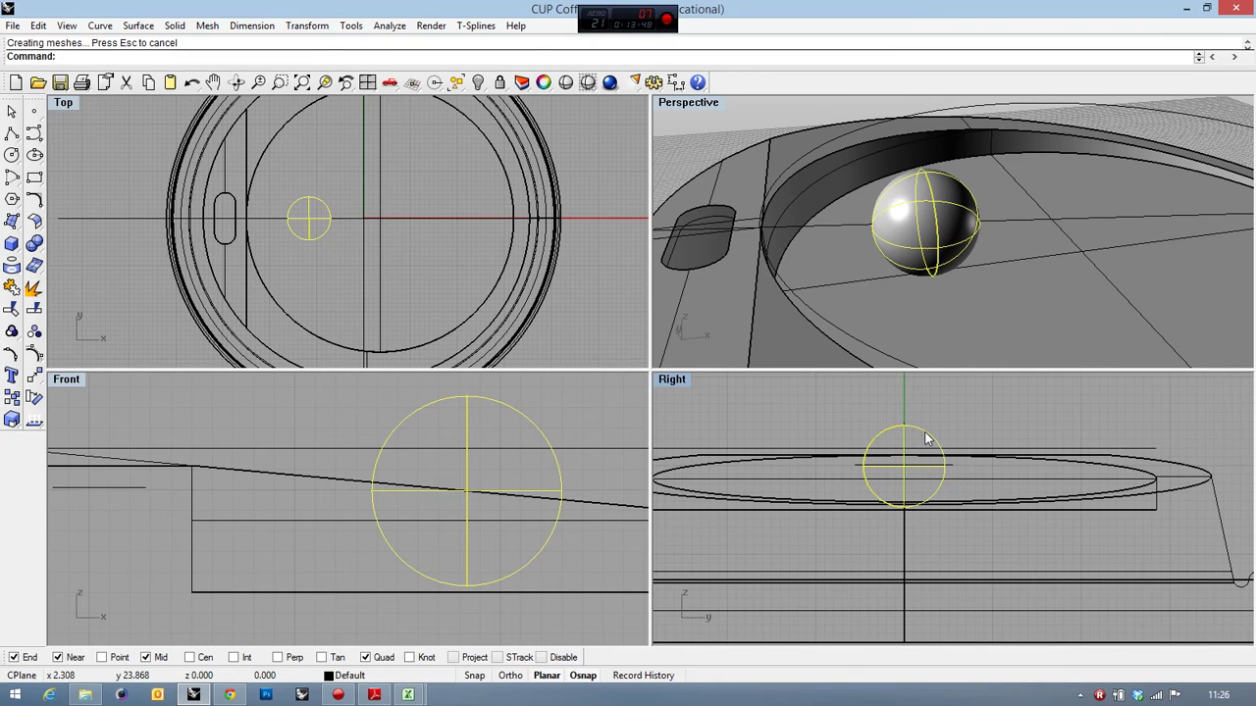
left_click_drag(926, 439, 922, 493)
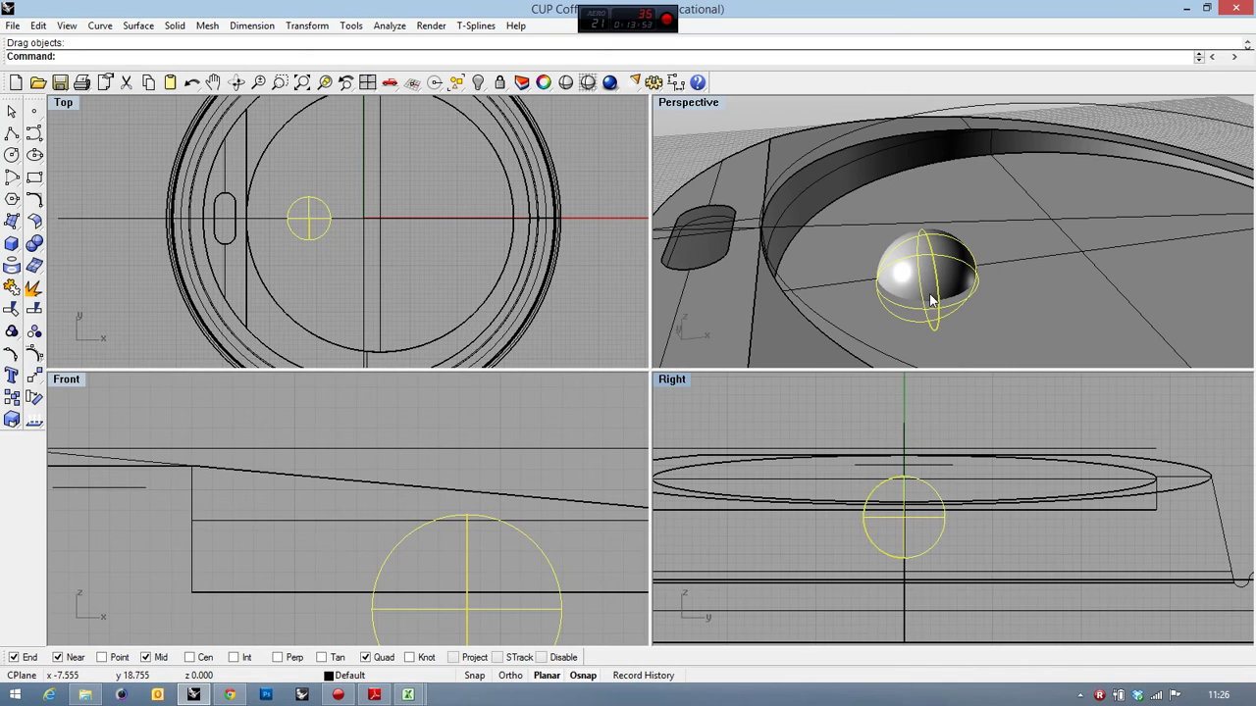
Step: Lower the sphere further and adjust its height so that only a small cap protrudes above the recess floor
scroll(934, 302, "up", 2)
scroll(934, 302, "up", 1)
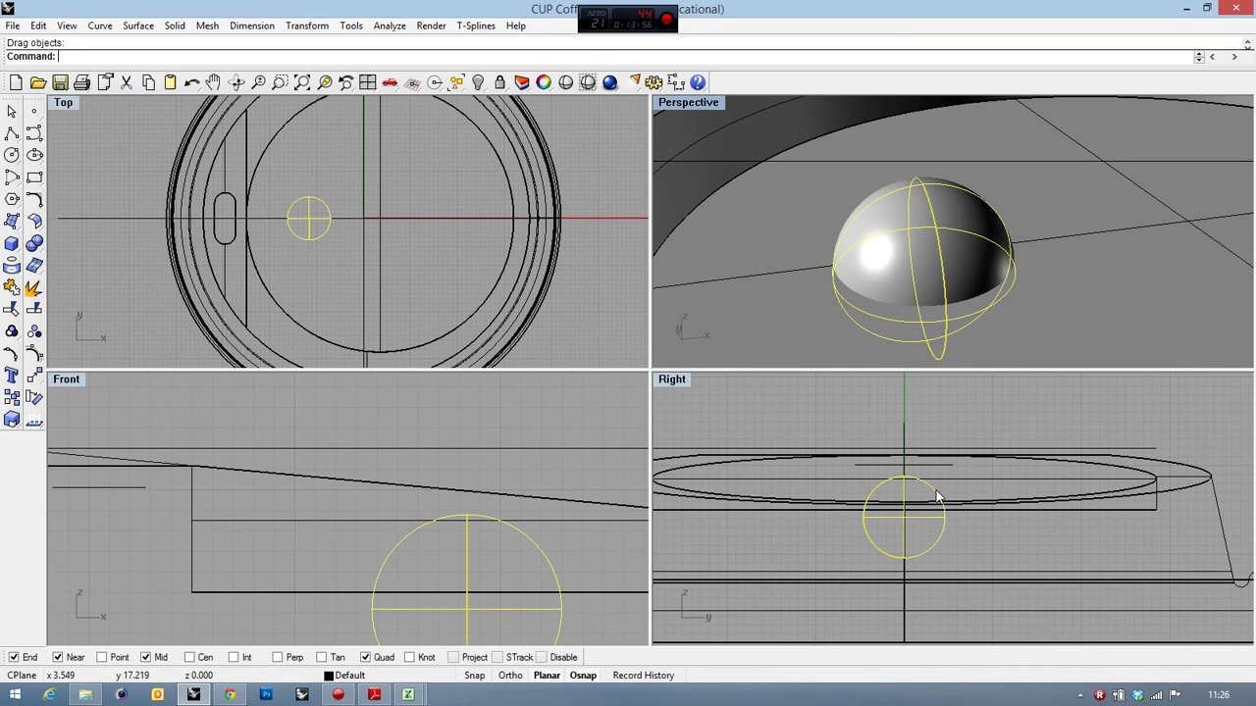
left_click_drag(938, 494, 934, 523)
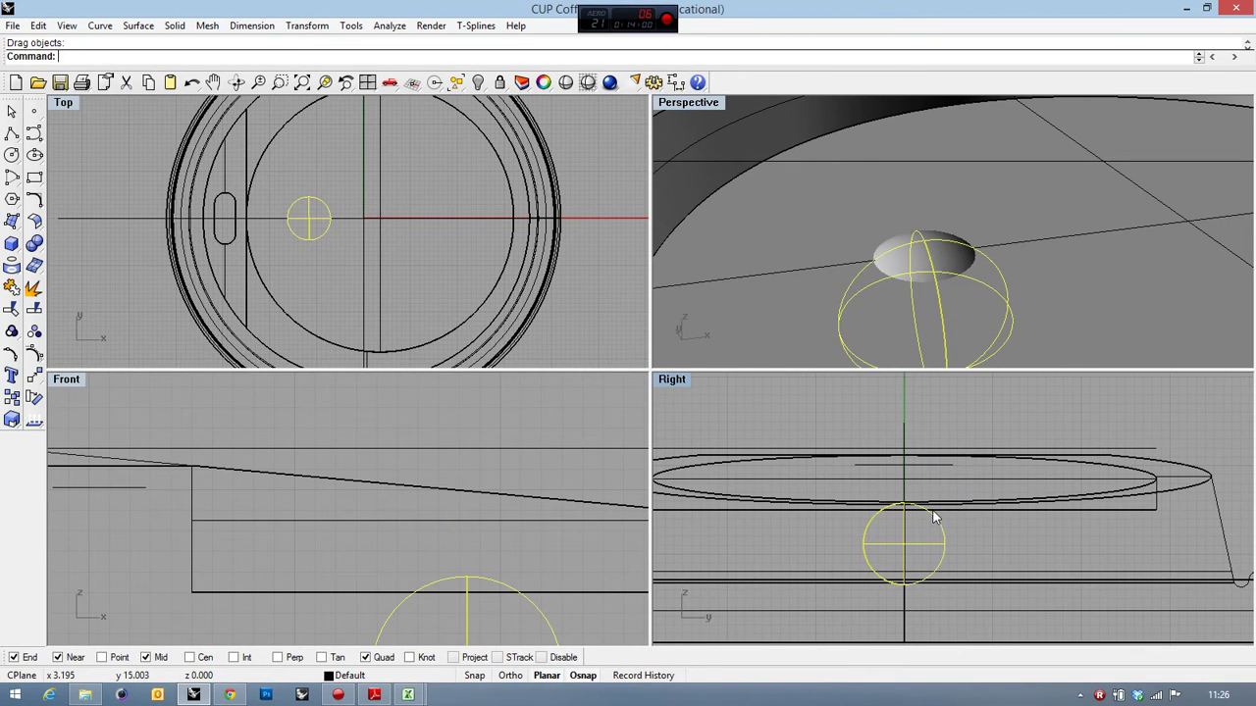
scroll(926, 508, "up", 1)
right_click_drag(936, 233, 834, 254)
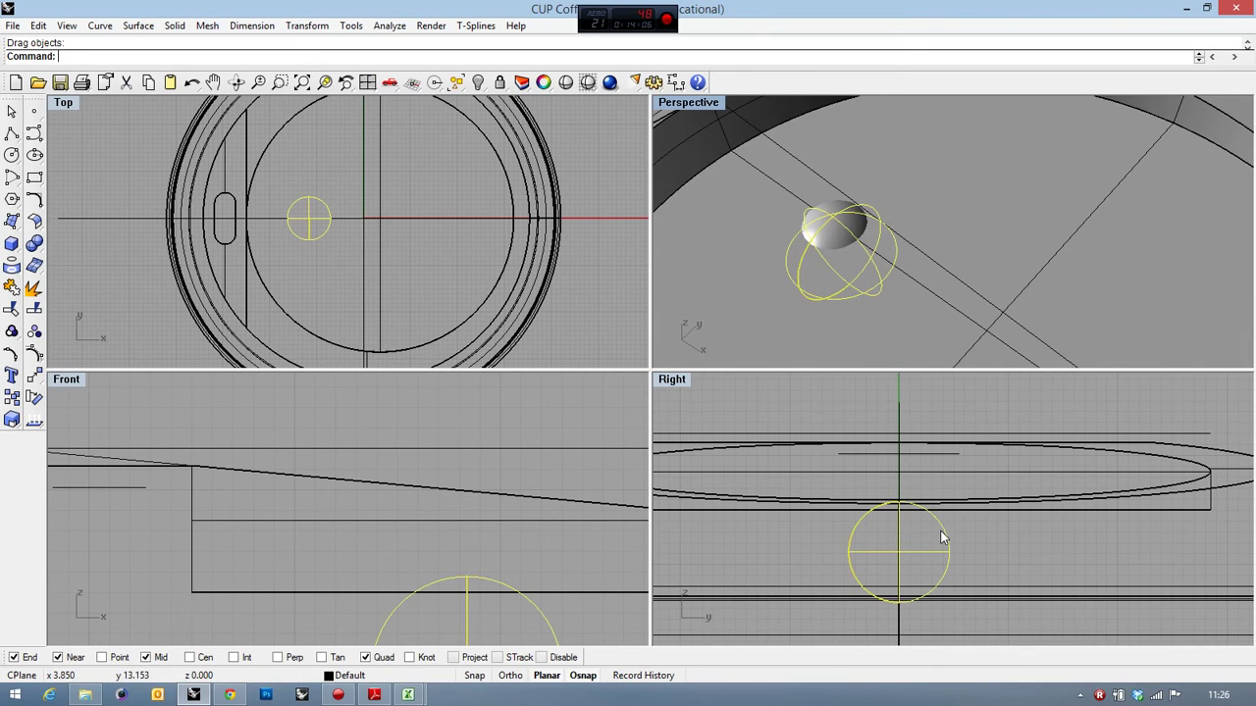
scroll(940, 538, "up", 1)
left_click_drag(948, 531, 944, 521)
right_click_drag(931, 245, 965, 145)
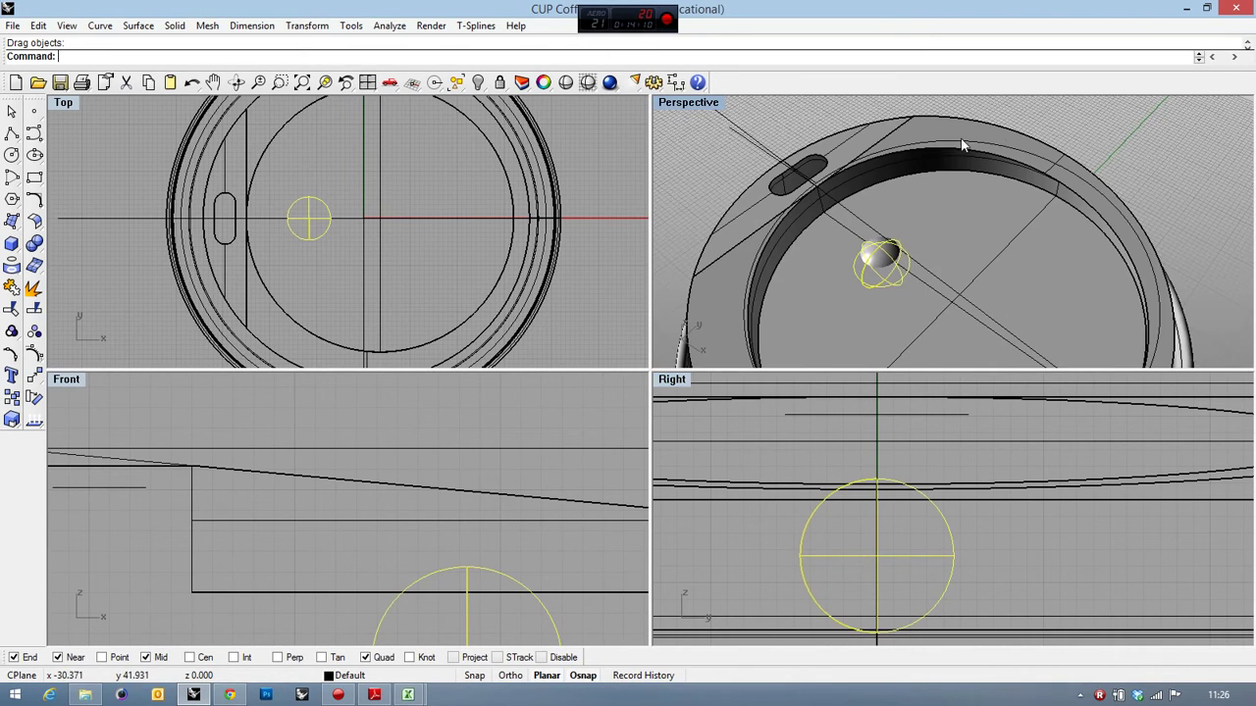
Step: Move the sphere along the horizontal center line closer to the slot
left_click(1113, 148)
scroll(886, 253, "up", 1)
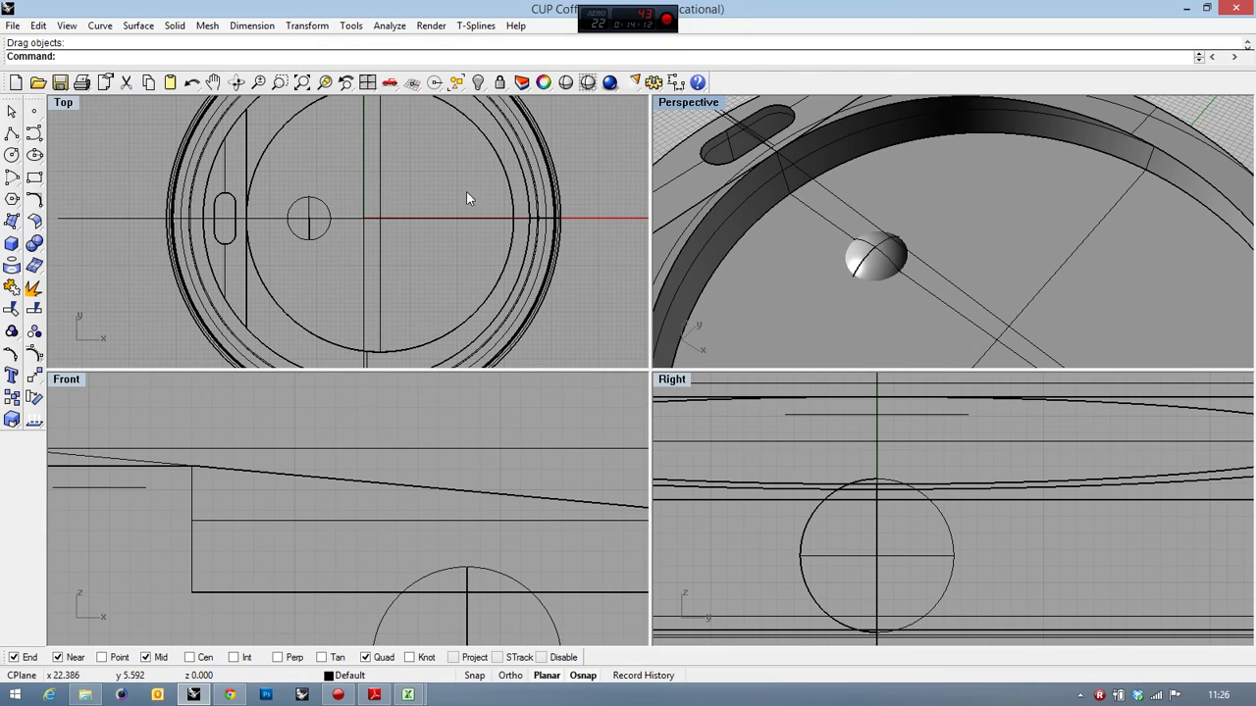
left_click(555, 173)
left_click(321, 213)
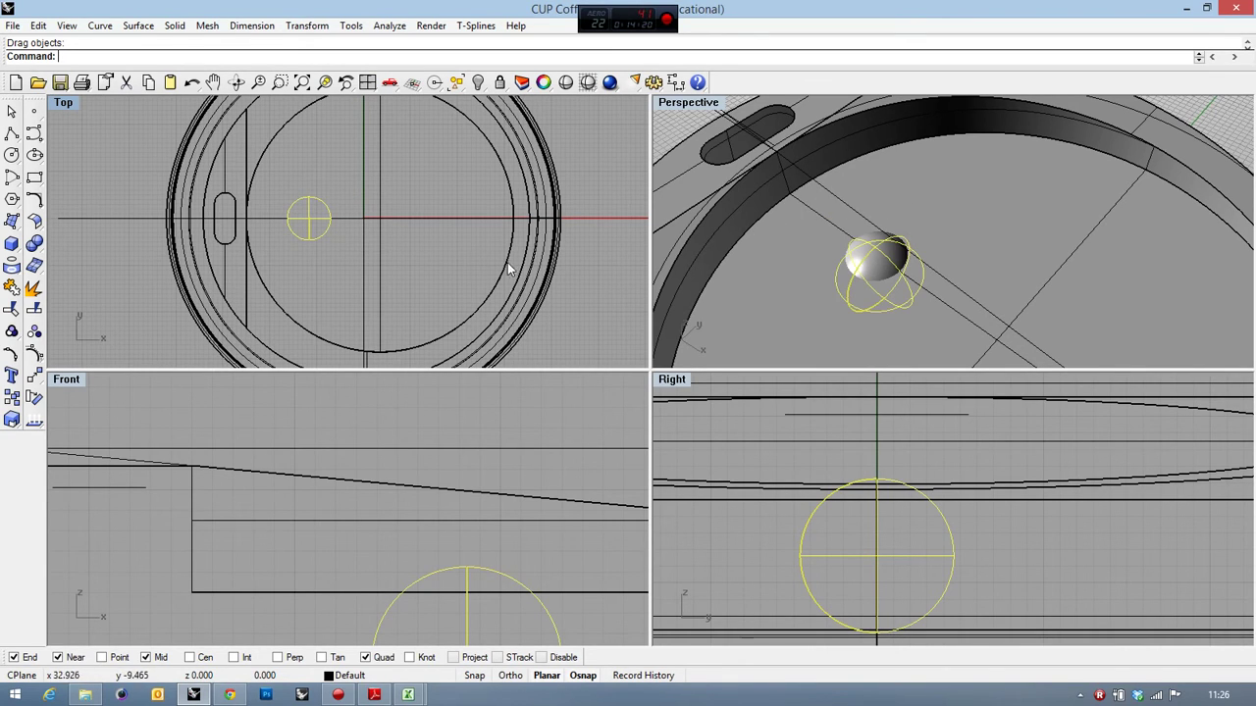
scroll(295, 196, "up", 4)
left_click_drag(371, 201, 306, 204)
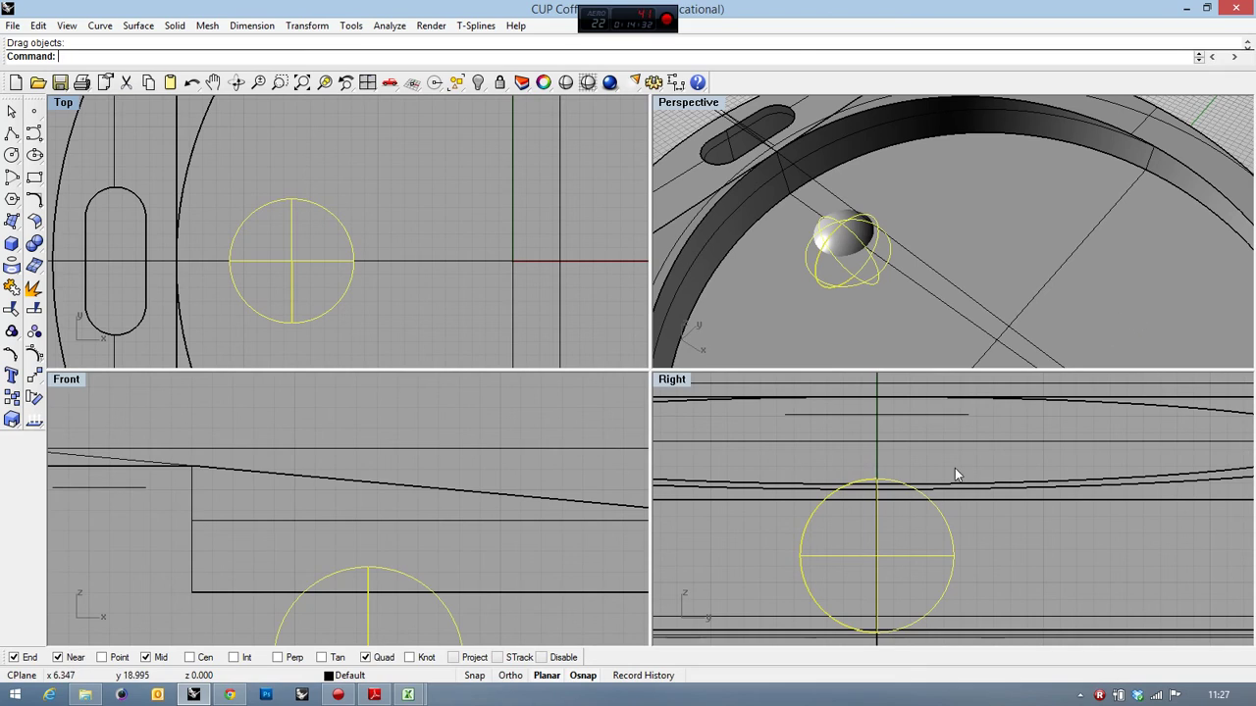
Step: Fine-tune the sphere's height so that just a shallow cap rises above the recess floor
left_click_drag(940, 556, 938, 546)
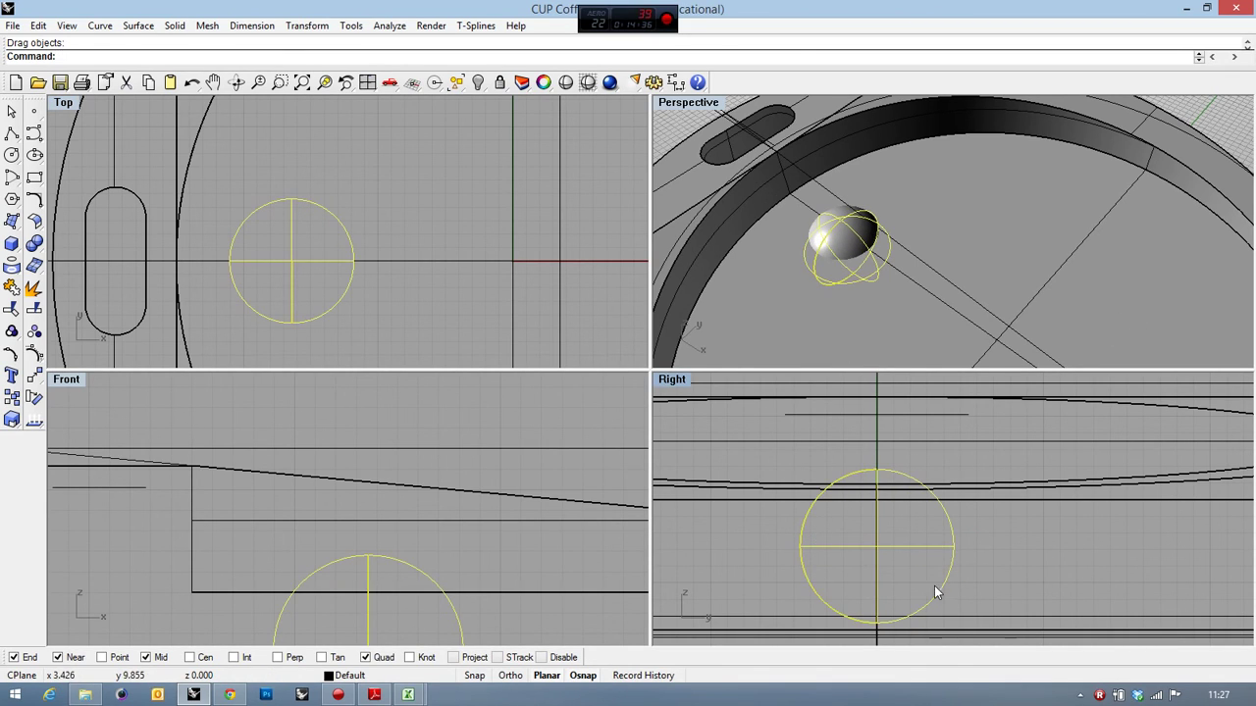
right_click_drag(932, 225, 917, 191)
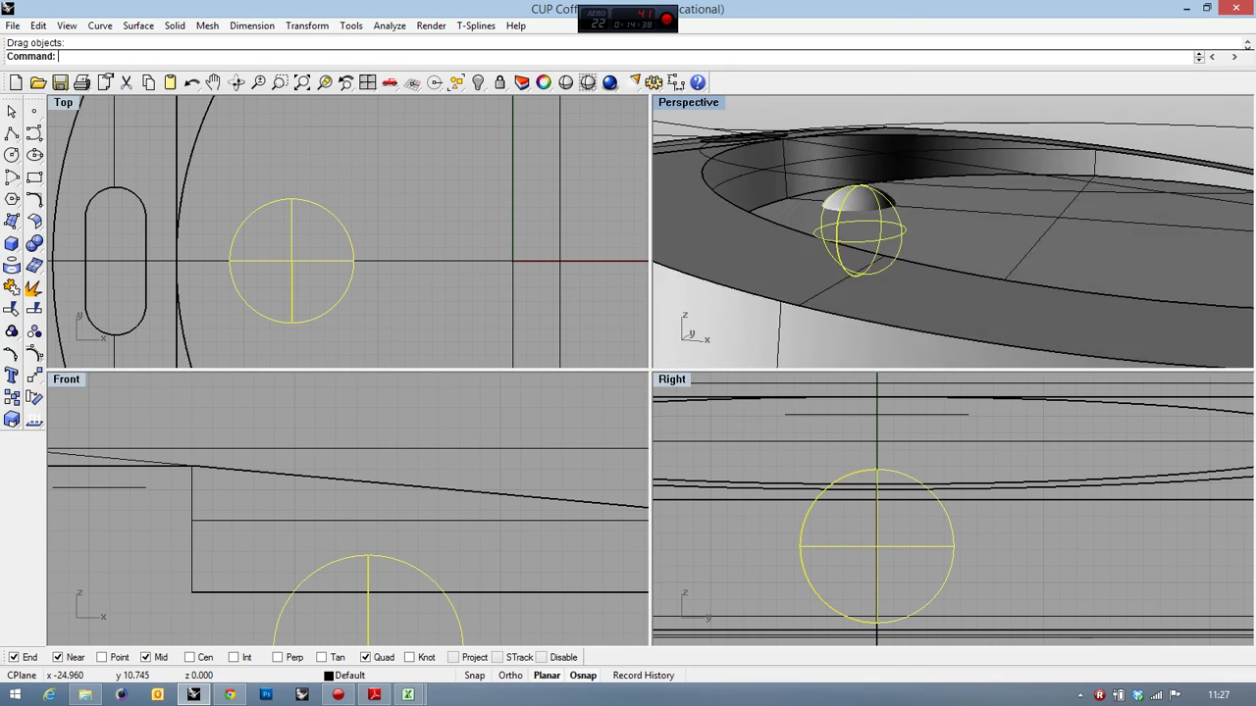
scroll(863, 210, "up", 5)
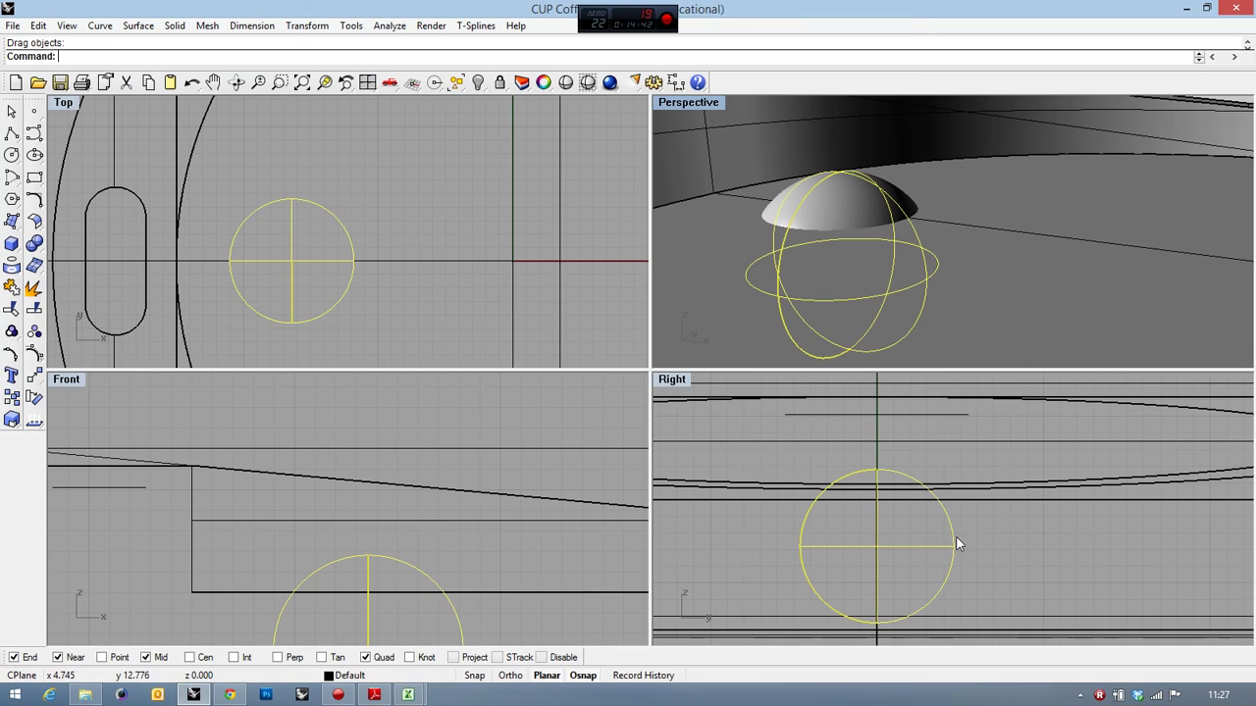
left_click_drag(952, 538, 952, 561)
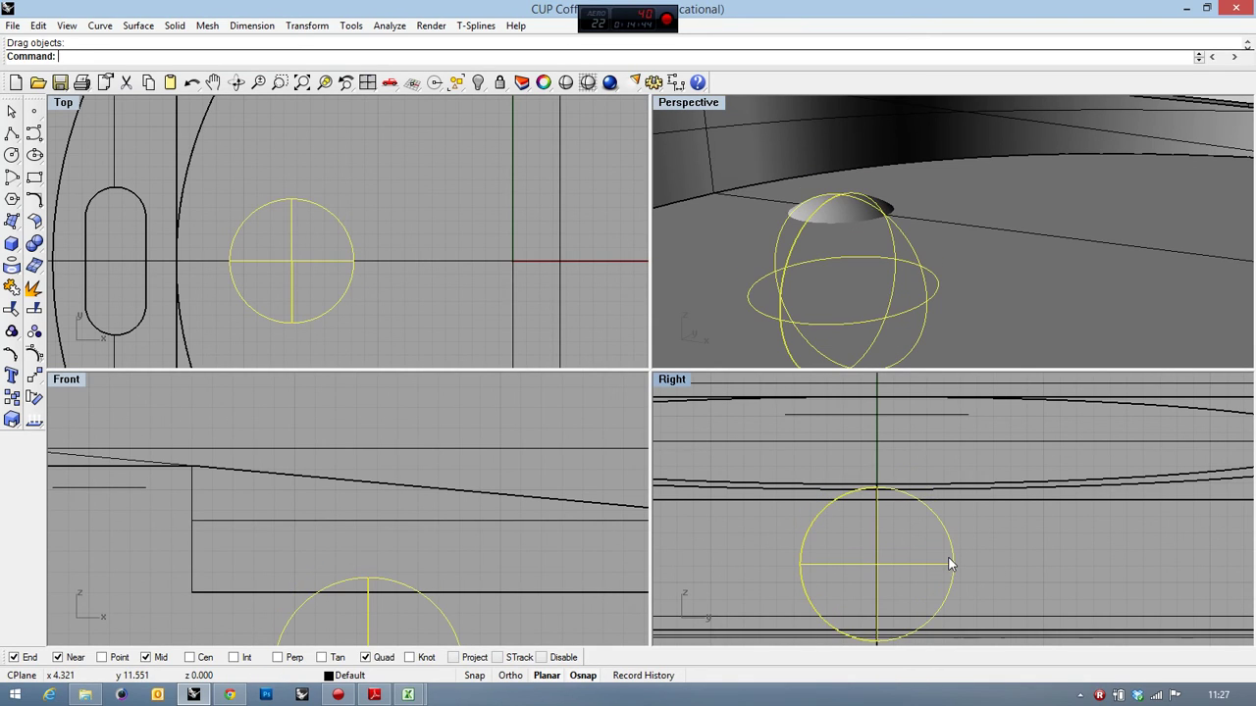
Step: Start scaling the sphere uniformly, with center snapping enabled for picking its center as the origin
left_click(14, 422)
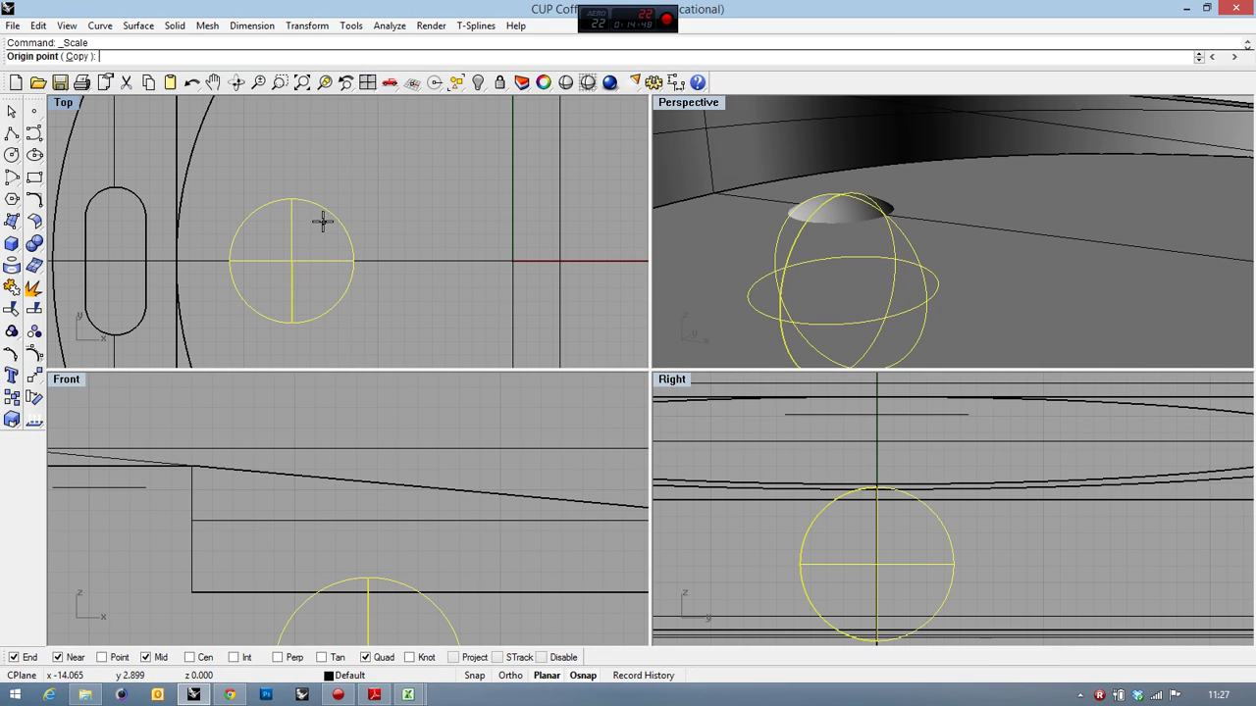
left_click(189, 657)
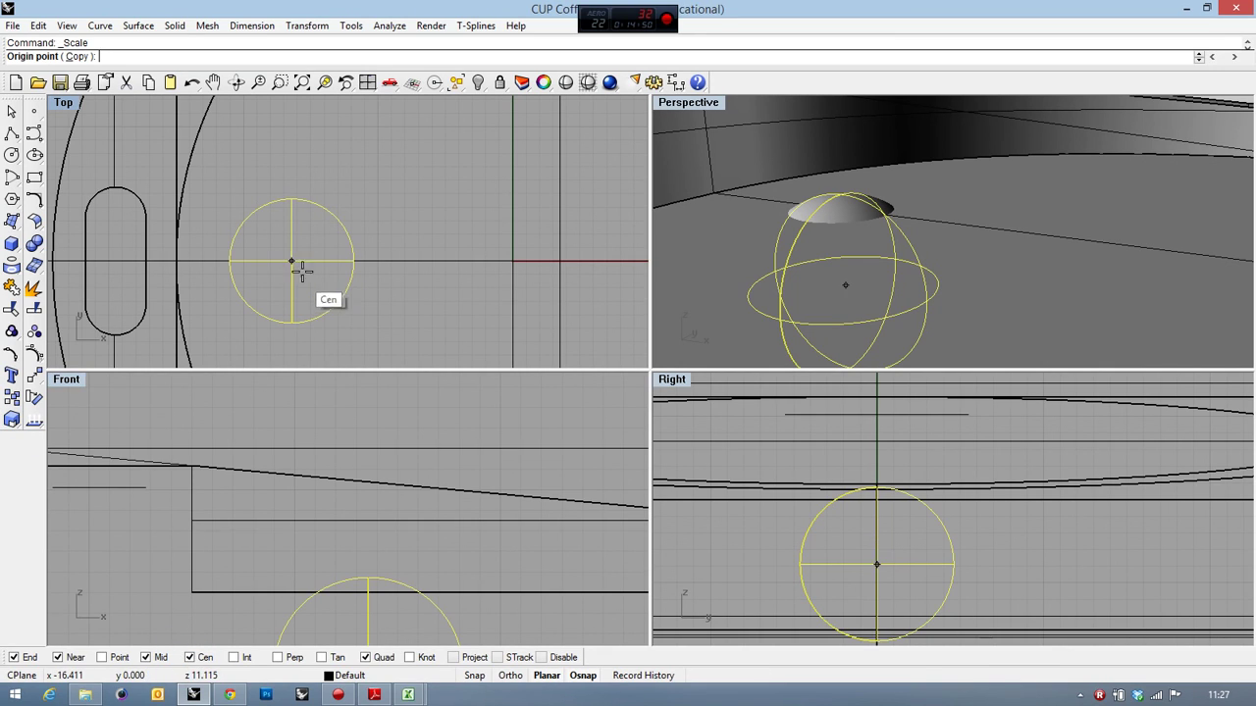